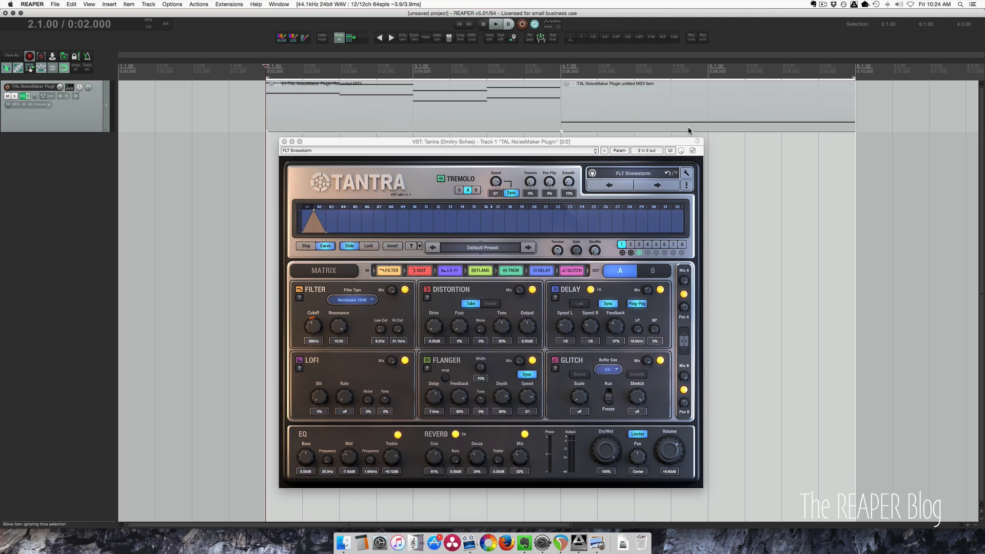
Compare the FLT Snowstorm sound with the Tantra effect bypassed and re-enabled
click(692, 151)
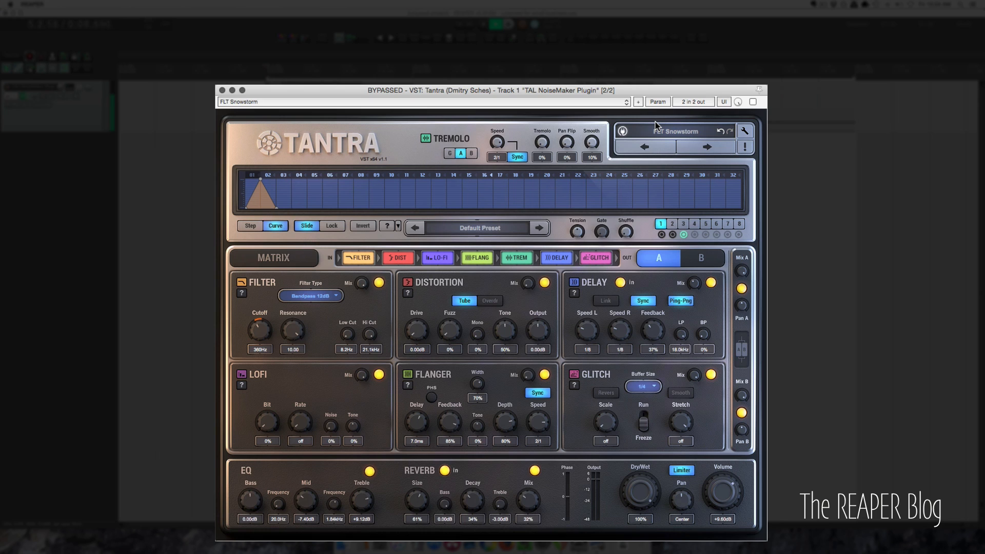
click(752, 102)
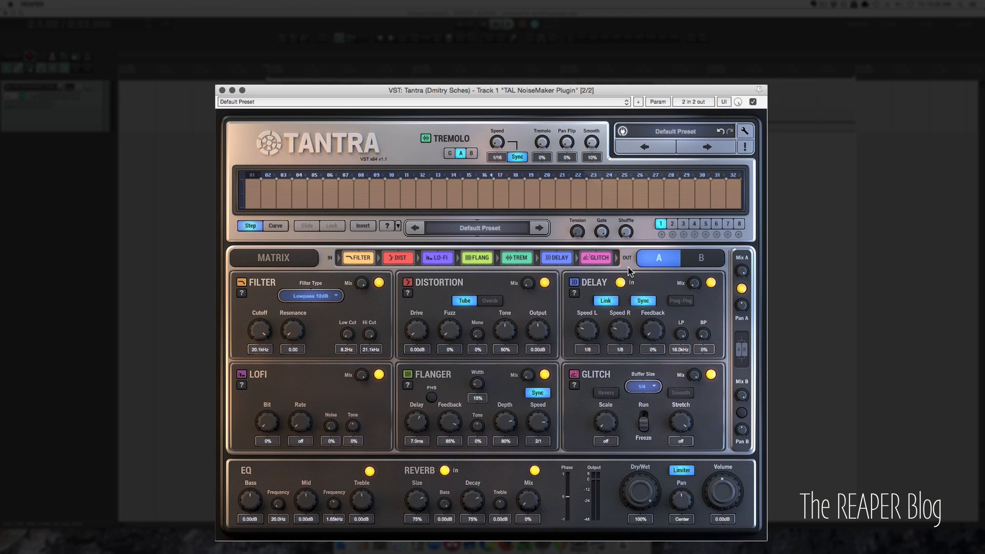
click(671, 135)
click(680, 133)
click(675, 132)
click(743, 132)
click(743, 132)
click(624, 132)
Try out the Tremolo knob, return it to 0%, and set modulator 1's Smooth amount to 0%
drag(546, 146, 548, 109)
drag(550, 145, 551, 176)
drag(592, 143, 593, 170)
click(521, 160)
Preview modulator 1's Curve mode, return to Step mode, and look through the pattern preset choices without loading one
click(276, 226)
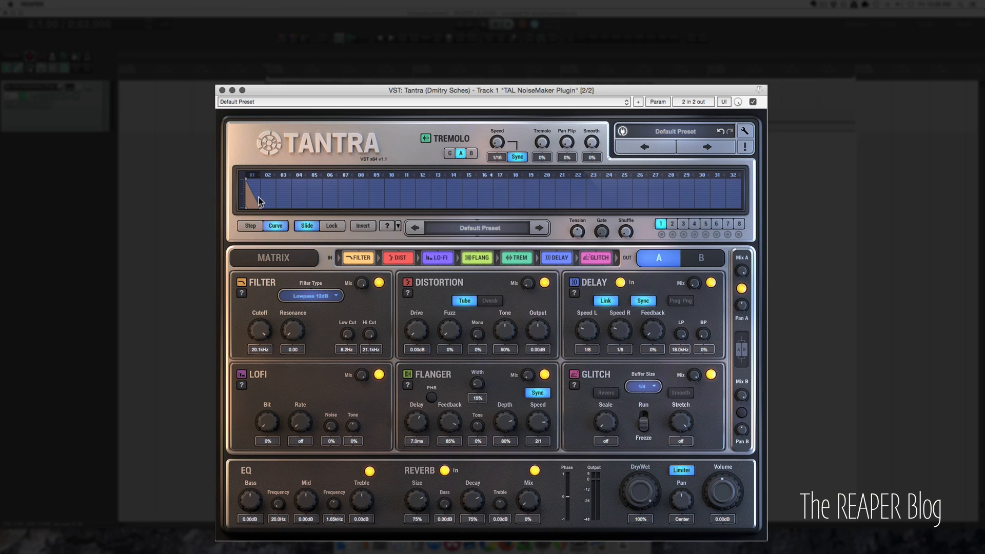
click(252, 226)
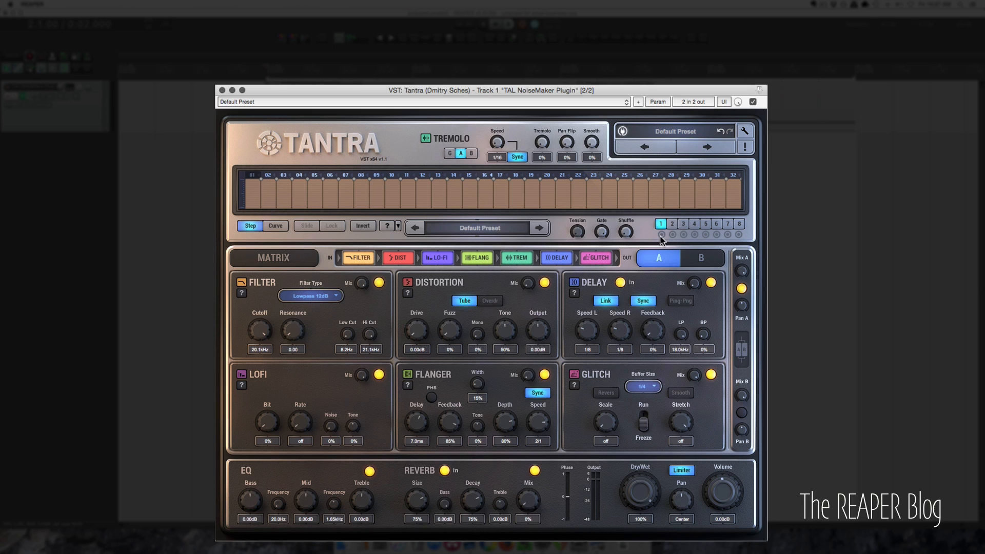
click(445, 231)
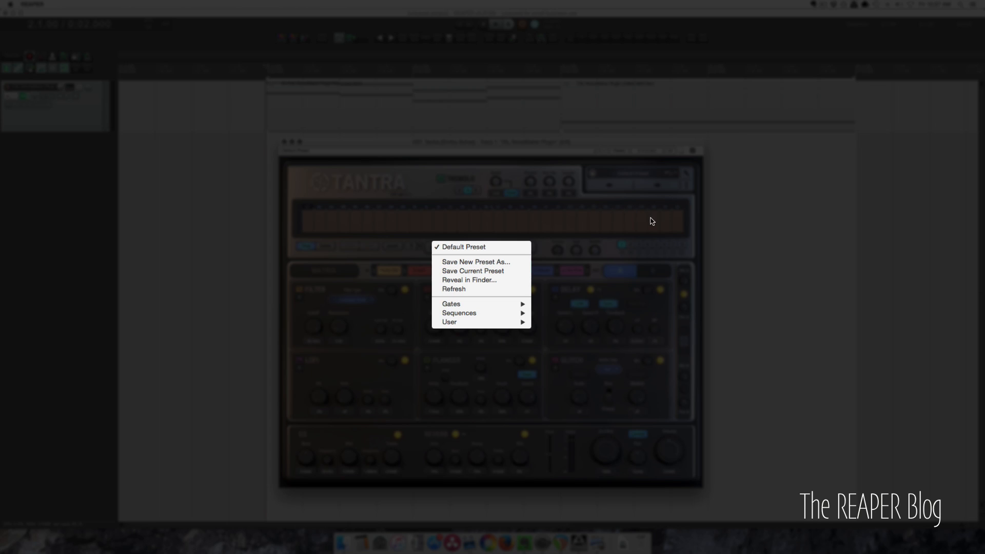
click(539, 248)
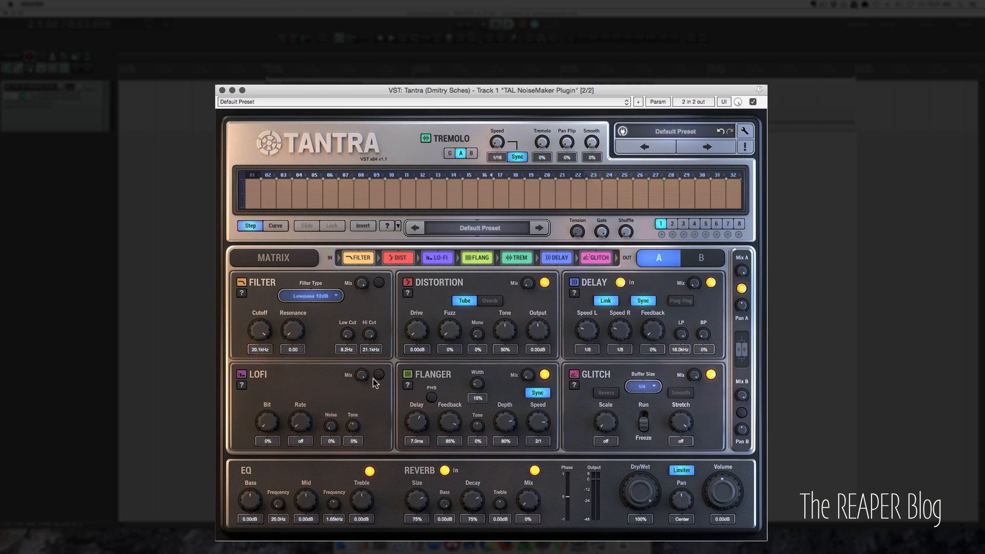
Turn off the EQ, Reverb, Flanger, Distortion, Delay and Glitch modules on layer A
click(369, 471)
click(535, 470)
click(544, 374)
click(545, 282)
click(711, 283)
click(711, 375)
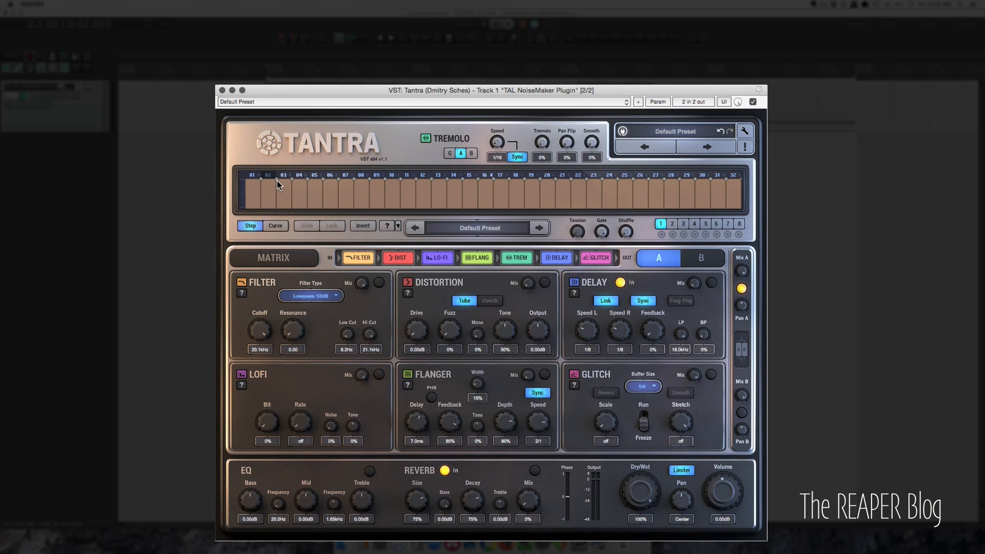
Build a two-step pattern with step 2 at zero and audition it with Tremolo at 100%
drag(273, 225, 276, 229)
drag(741, 175, 282, 178)
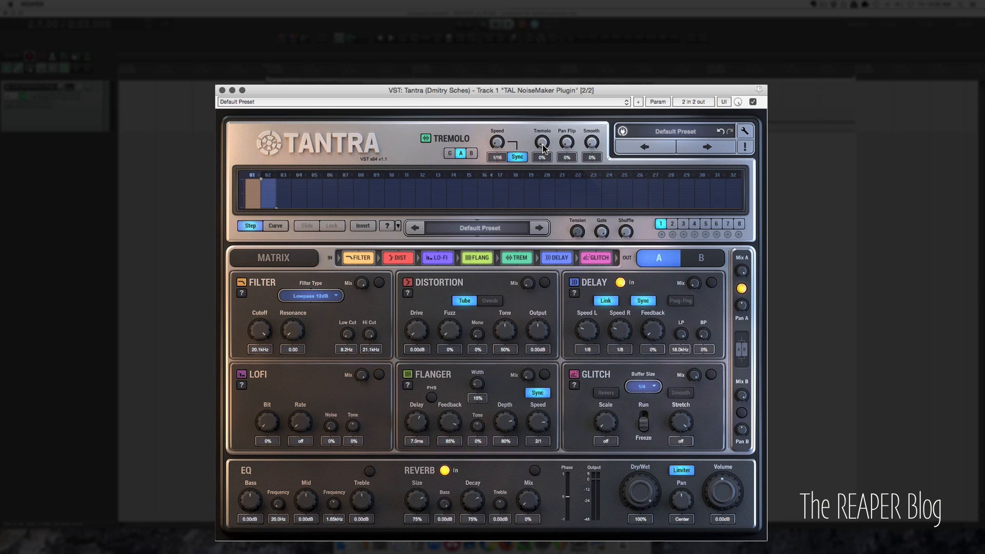
drag(543, 145, 510, 56)
key(space)
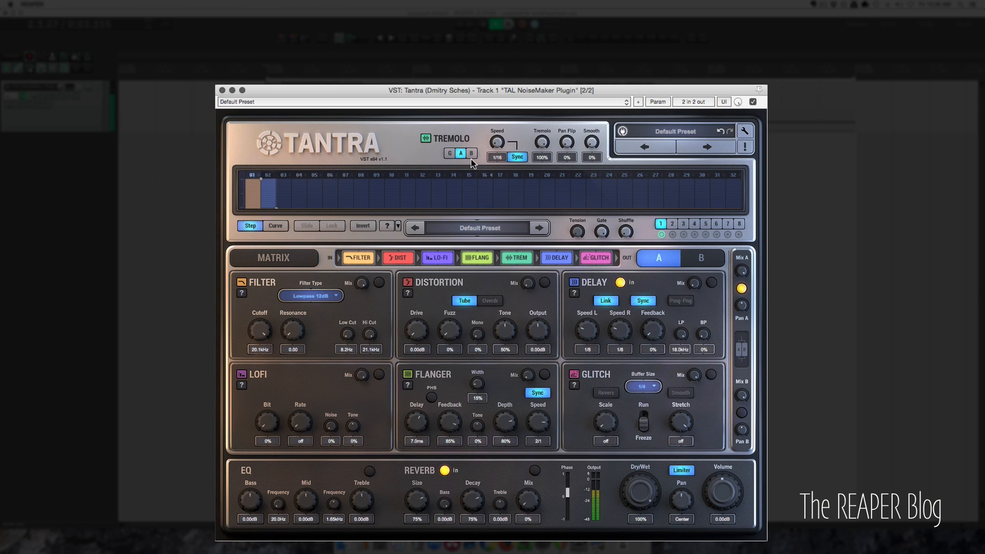
Audition different Smooth, Pan Flip and Tremolo amounts on modulator 1, including Pan Flip at 42%
drag(599, 146, 568, 83)
drag(565, 147, 562, 99)
drag(543, 142, 555, 307)
drag(592, 144, 602, 287)
drag(569, 144, 571, 166)
drag(572, 199, 570, 202)
drag(542, 142, 544, 98)
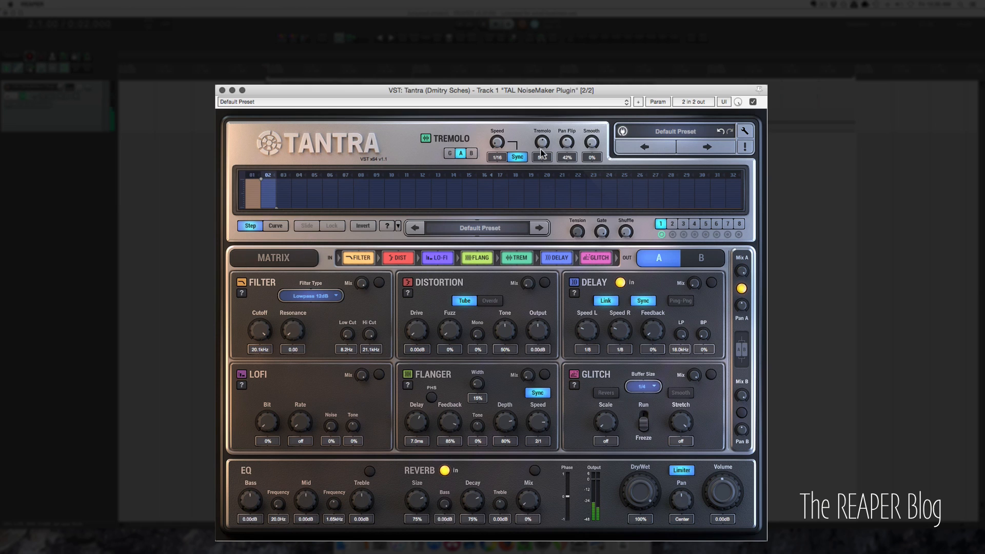
drag(546, 143, 569, 250)
Randomize modulator 2's step pattern, set its Pan Flip to 100%, and adjust its Smooth amount
click(672, 223)
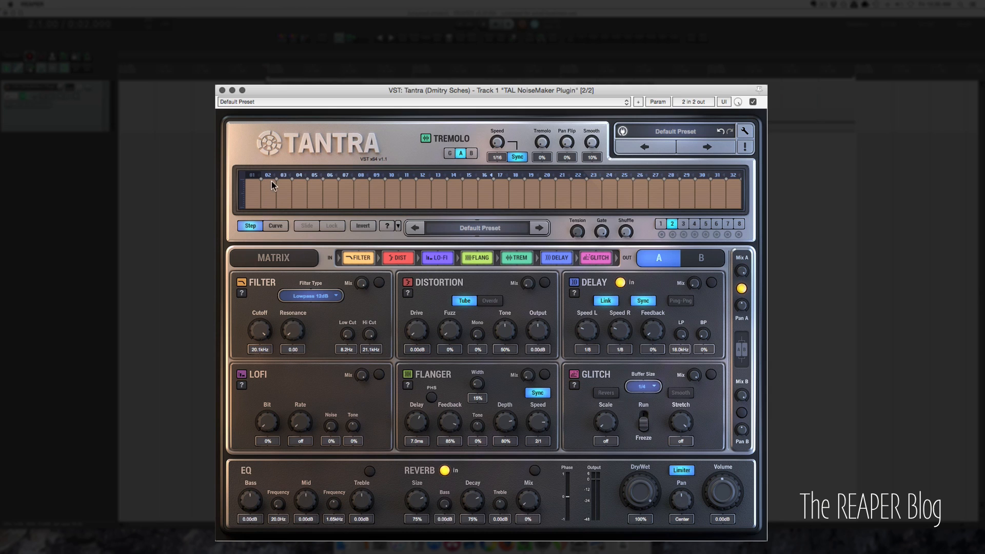
drag(263, 181, 263, 194)
click(387, 226)
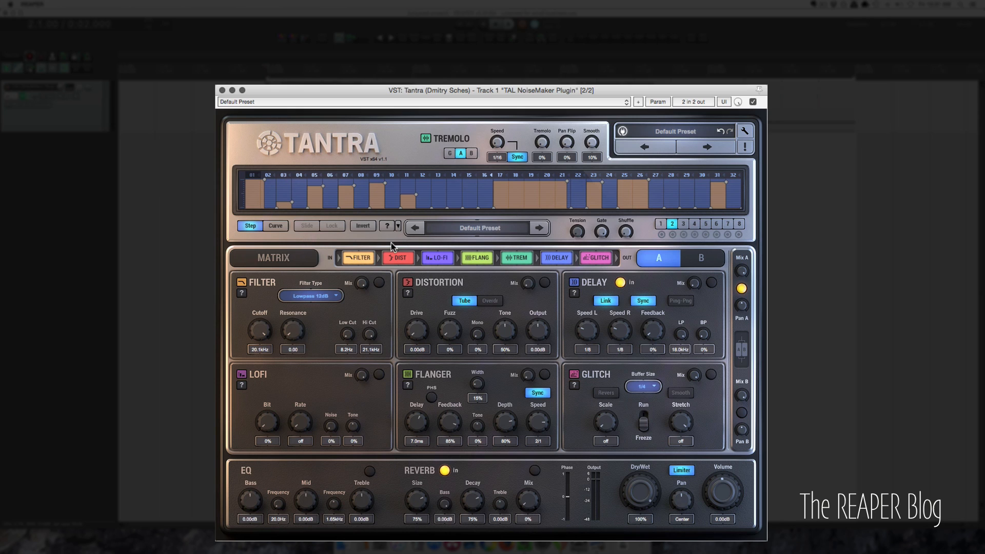
drag(565, 139, 556, 79)
drag(597, 148, 595, 145)
drag(592, 97, 594, 153)
Set modulator 1's Tremolo to 52%, Smooth to 100% and synced Speed to 1/2
click(660, 225)
drag(545, 151, 547, 88)
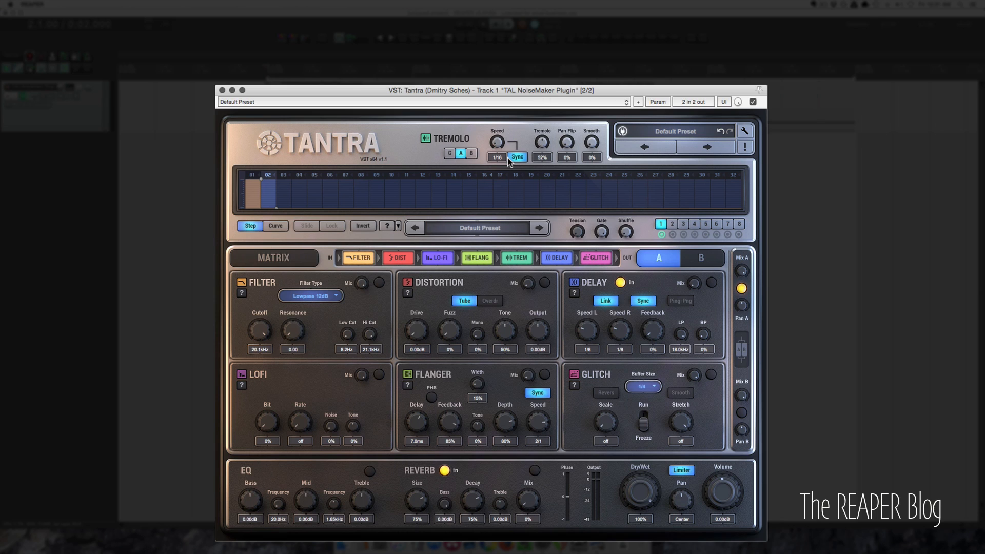
drag(596, 143, 596, 47)
click(498, 157)
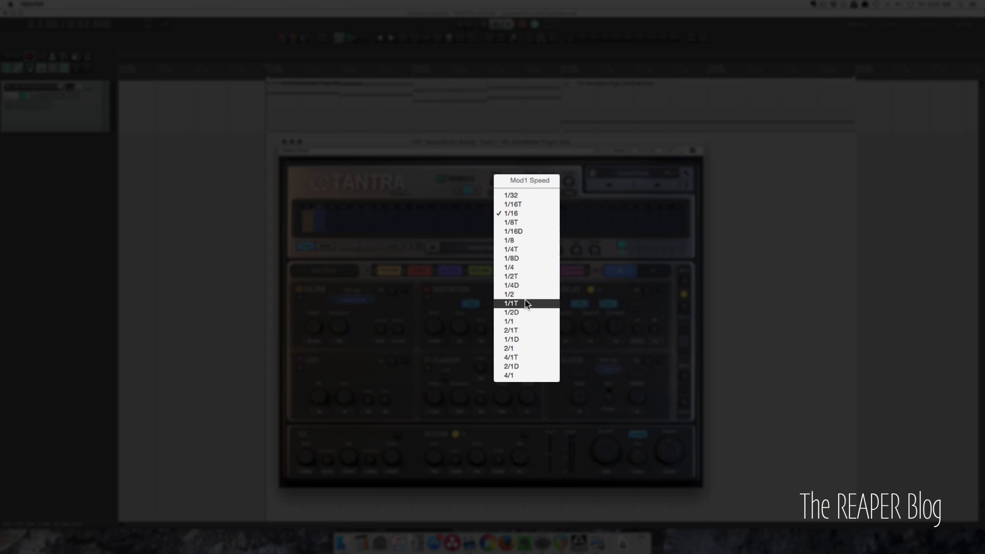
click(525, 294)
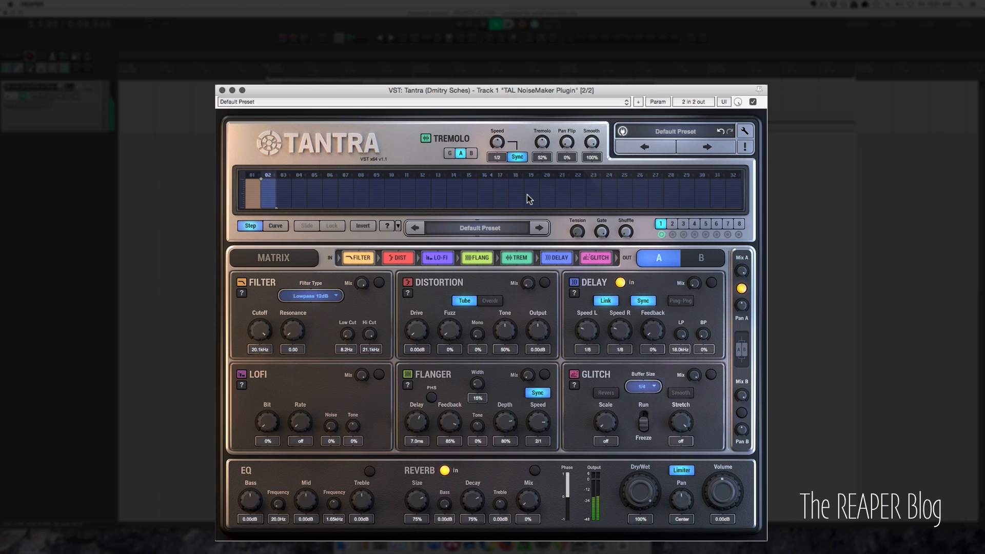
Reset modulator 2's Pan Flip to its default, and modulator 1's Smooth and Tremolo to 0%
click(676, 226)
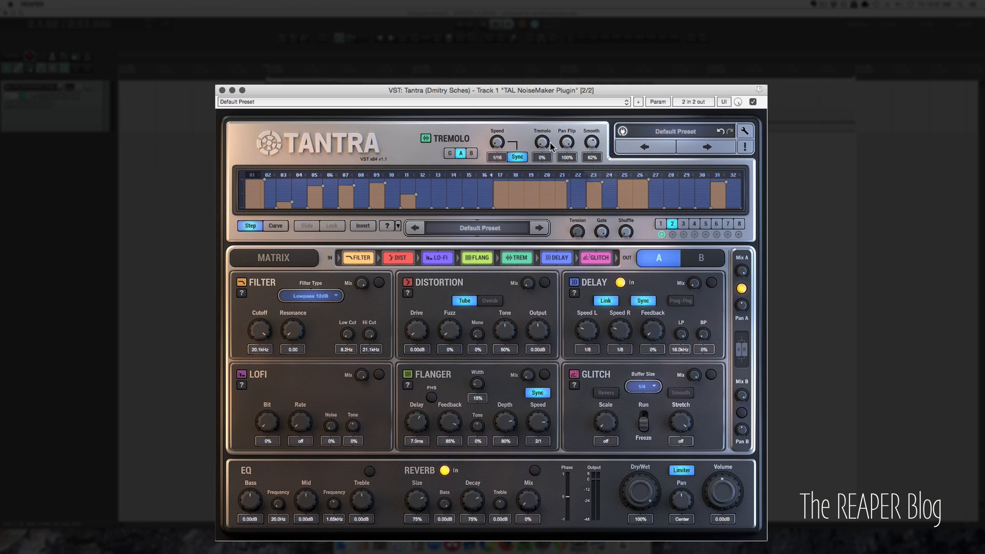
double_click(568, 141)
click(661, 224)
double_click(593, 143)
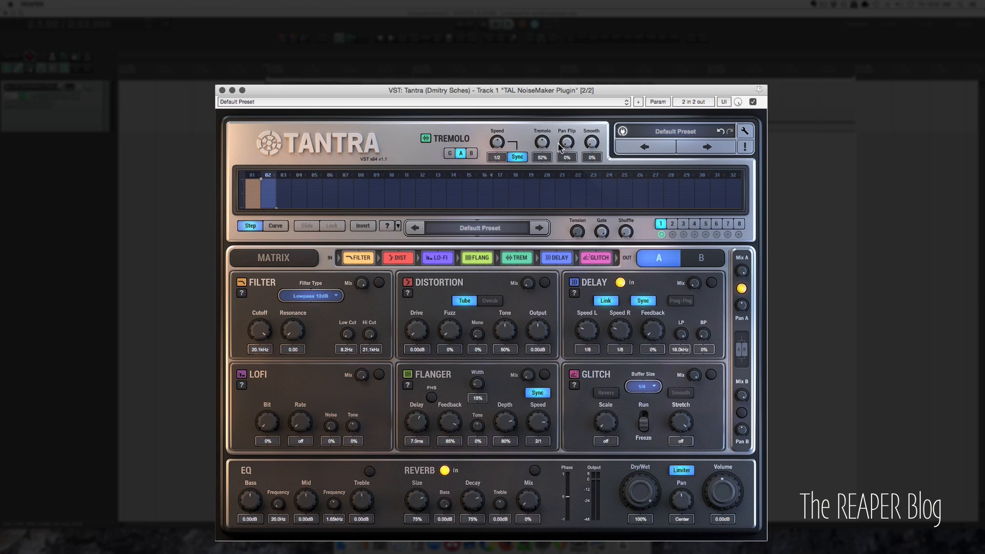
double_click(543, 142)
Move the playback position to the start of the second MIDI item and give modulator 1 a randomized Curve pattern
click(562, 73)
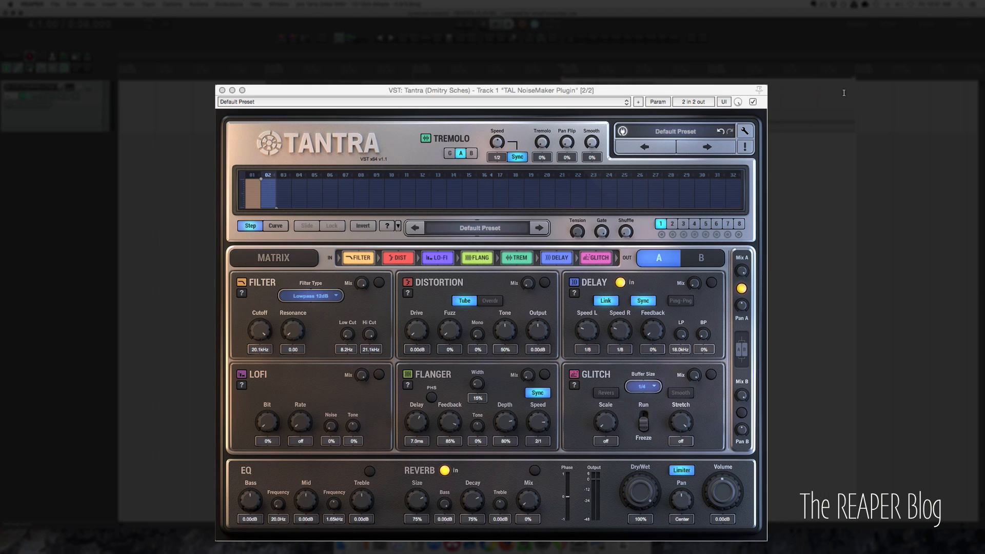
click(276, 226)
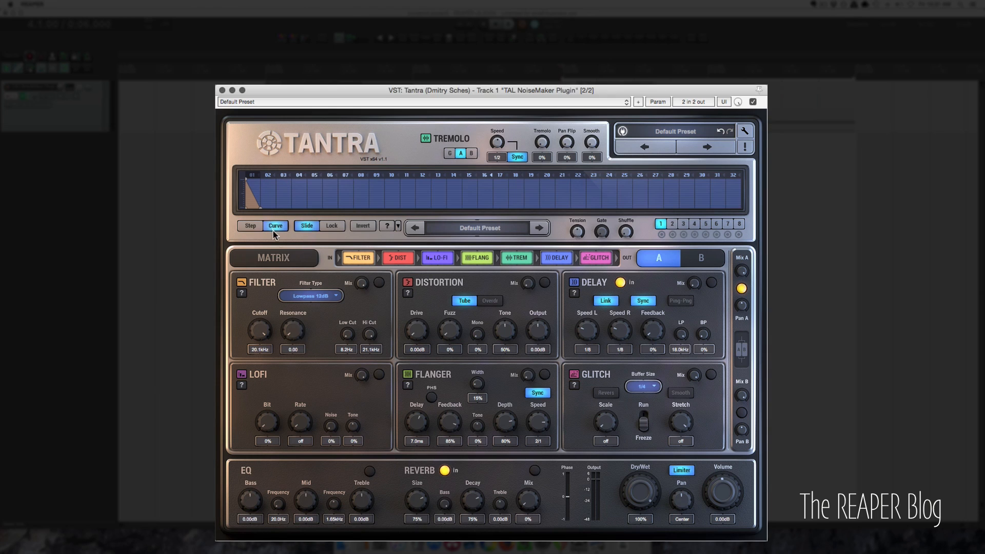
click(388, 226)
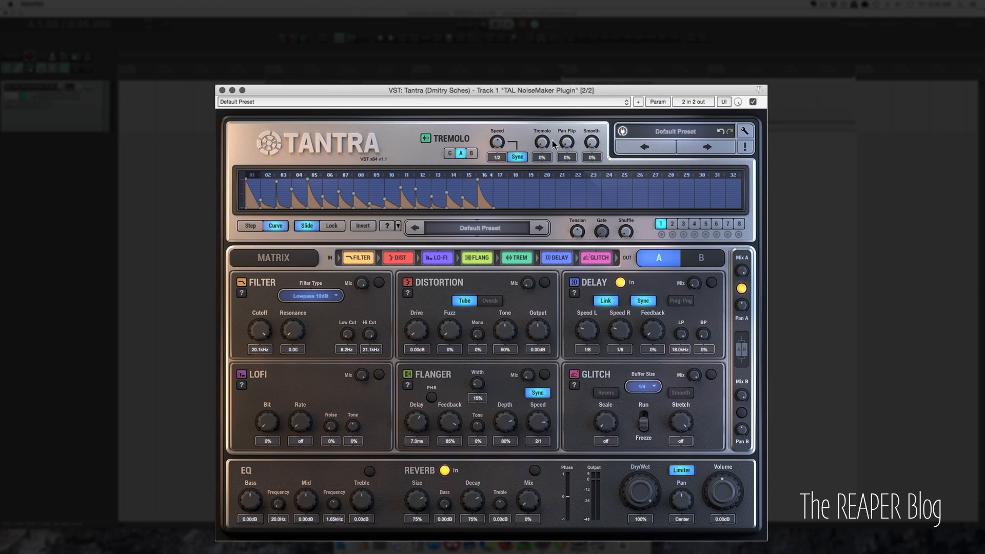
Set Tremolo to 100% and compare the sound with the plugin bypassed and re-enabled during playback
drag(543, 143, 543, 92)
key(space)
click(753, 102)
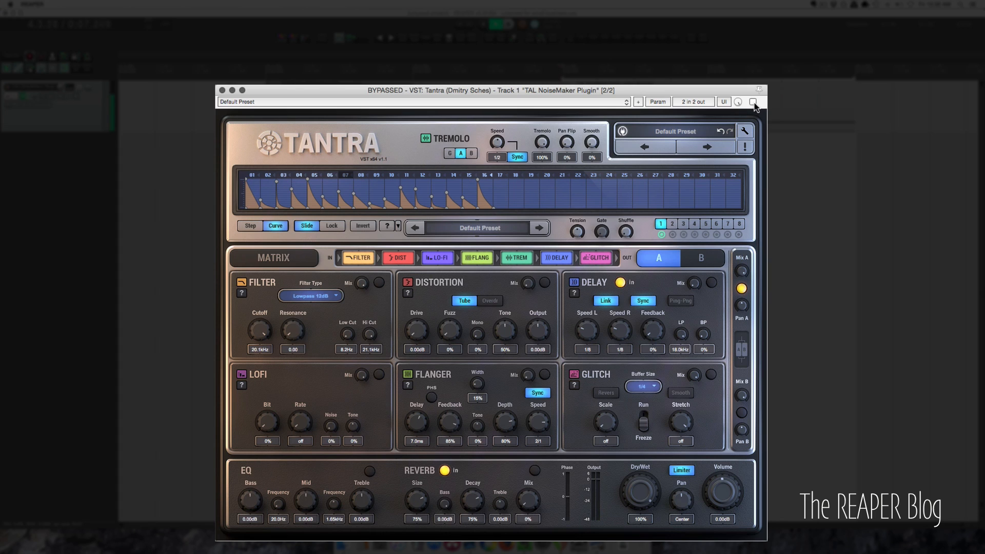
click(753, 102)
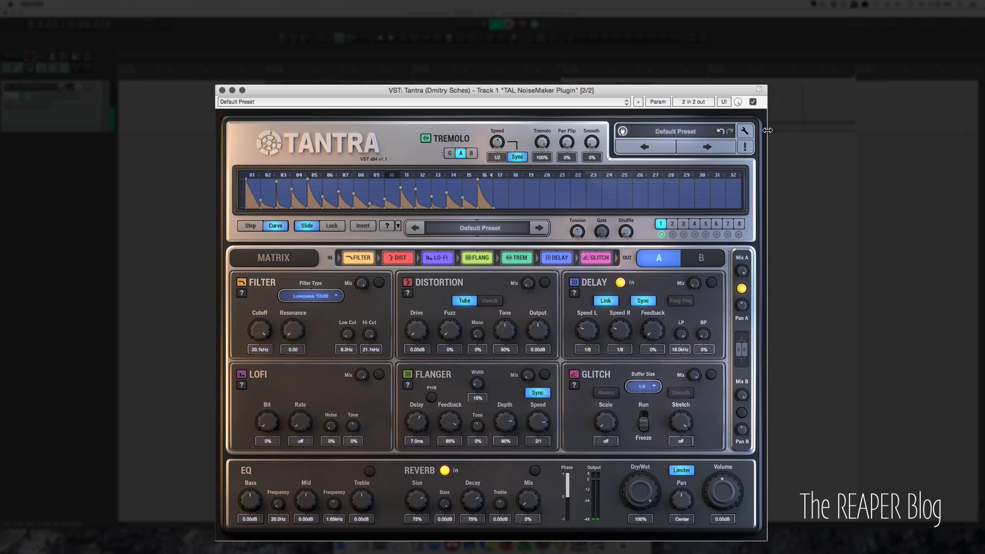
Load the Break 03 pattern preset from the Sequences group into modulator 1
click(487, 229)
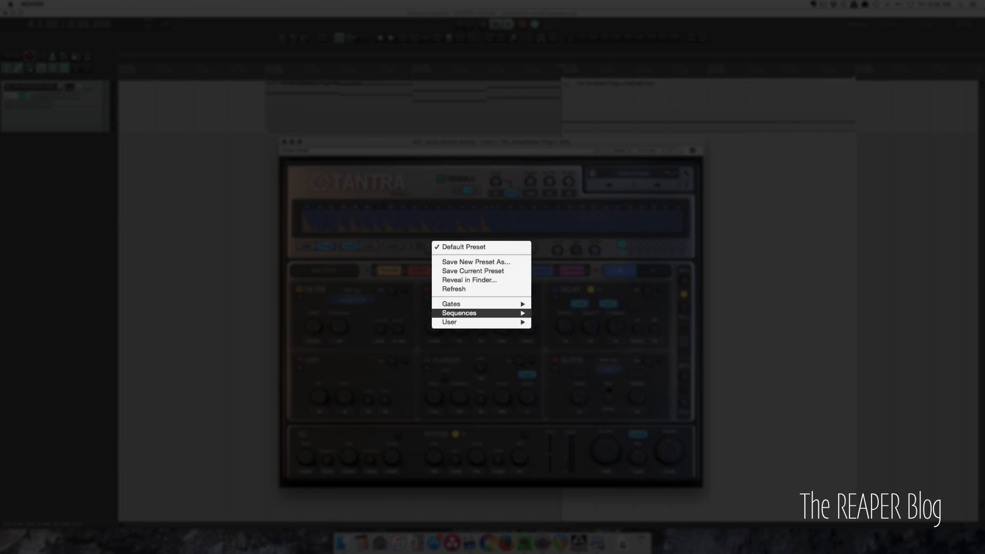
mouse_move(484, 311)
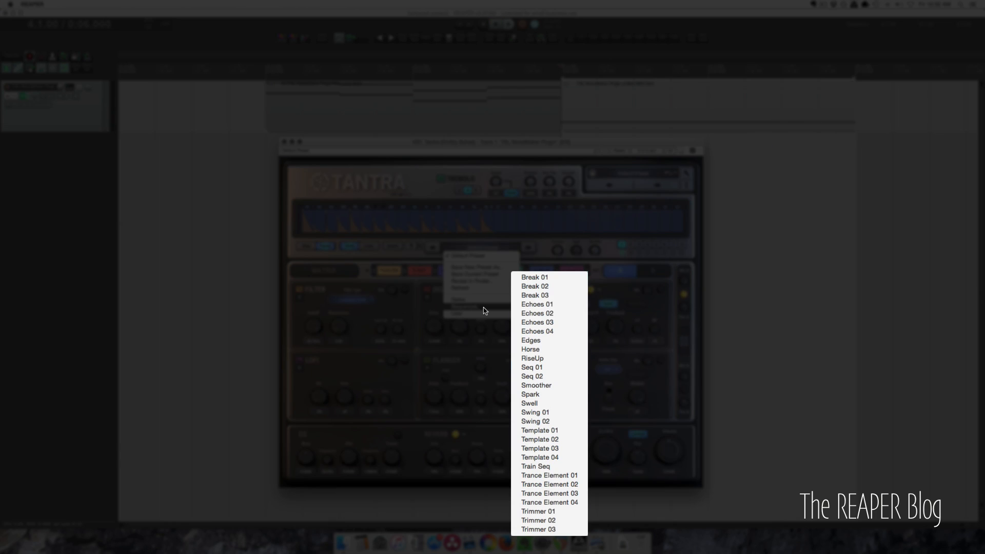
click(547, 296)
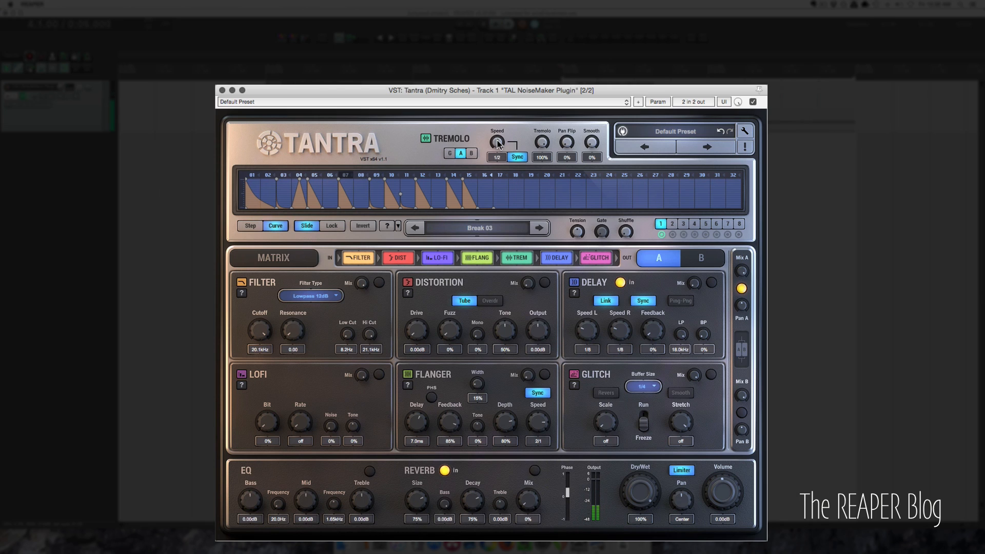
Set modulator 1's Speed to 1/16, lower Tremolo, and set Pan Flip to 26% and Smooth to 36%
drag(498, 145, 504, 195)
drag(542, 157, 546, 181)
drag(567, 144, 589, 106)
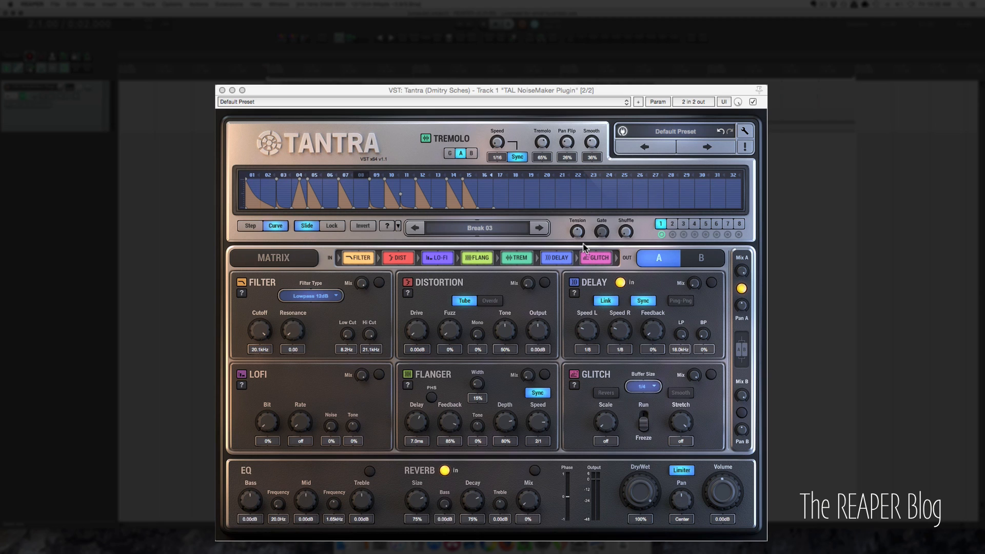
Check modulator 2, return to modulator 1, and move the Tremolo module after Delay in layer A's effect chain
click(670, 224)
click(660, 224)
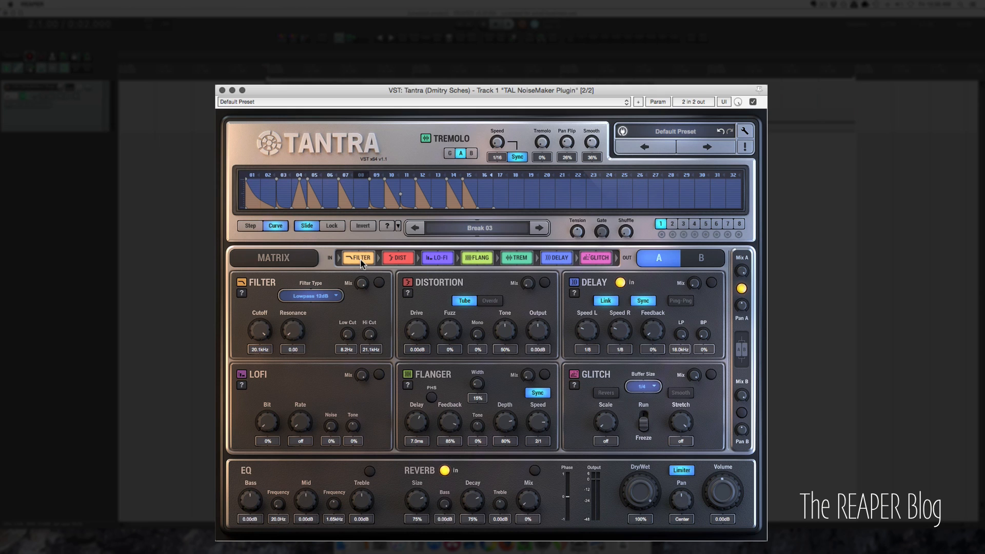
mouse_move(405, 260)
mouse_down()
mouse_move(356, 257)
mouse_move(400, 257)
mouse_up()
drag(516, 258, 537, 260)
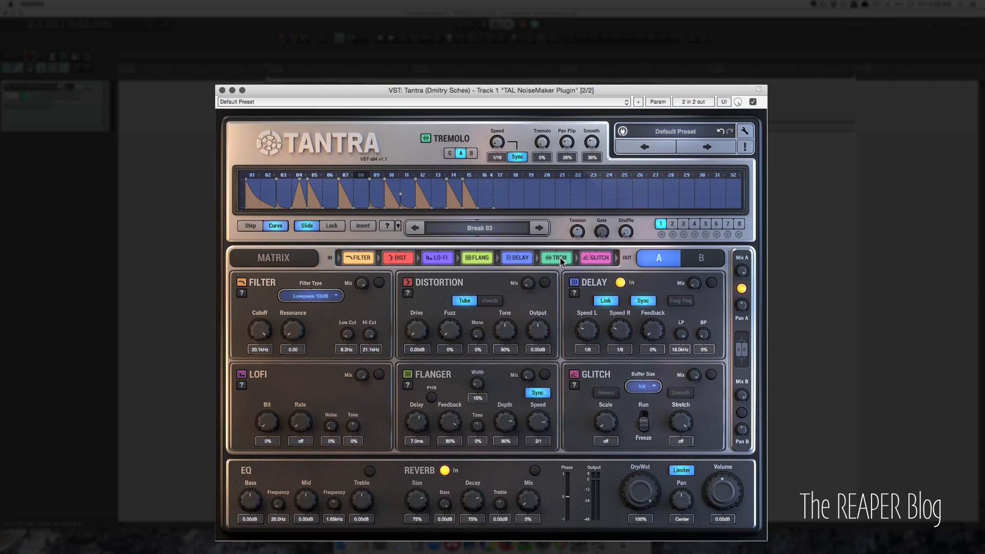
Examine layer B's effect modules and chain order, and return to layer A
click(693, 261)
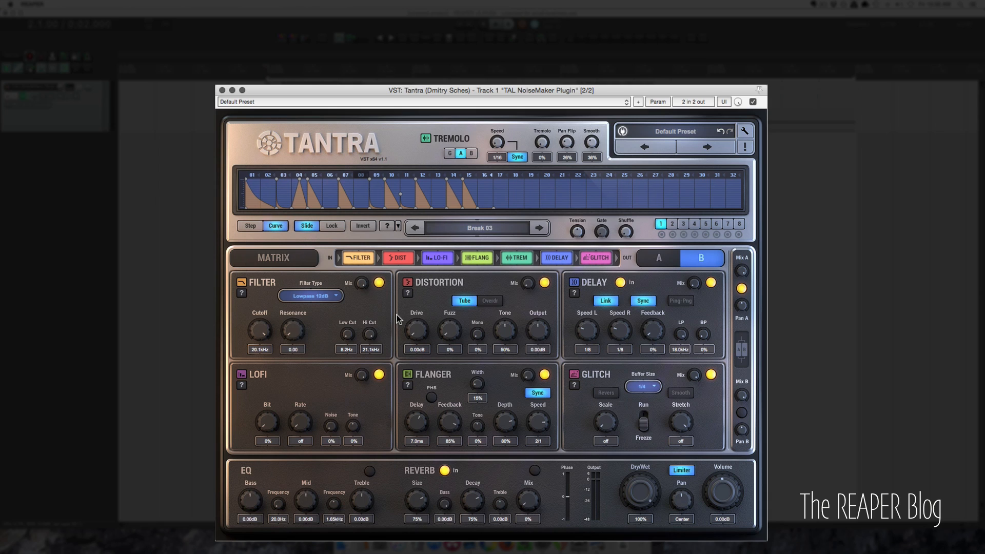
click(665, 259)
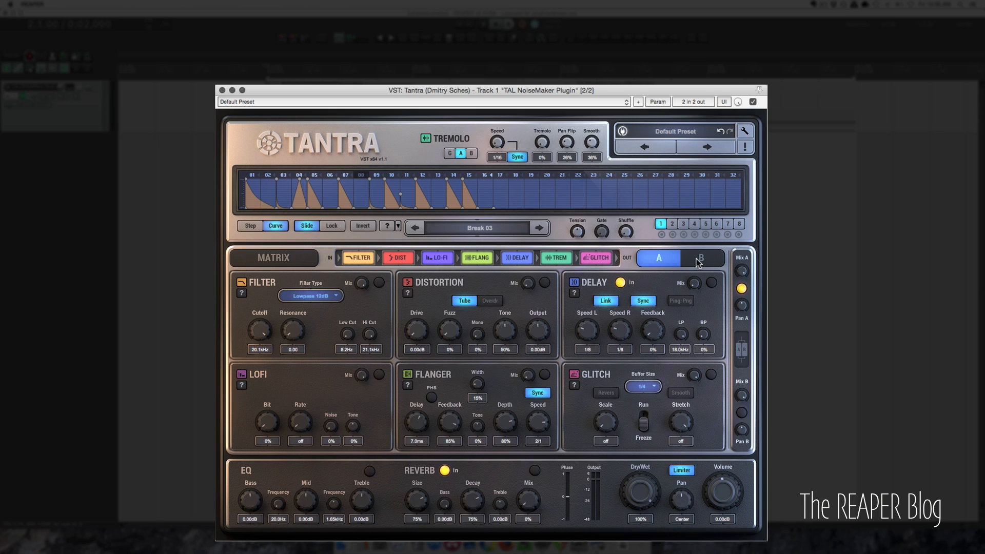
mouse_move(744, 356)
mouse_down()
mouse_move(746, 371)
mouse_move(744, 356)
mouse_up()
Enable layer A's Filter module and review the available filter types, keeping Lowpass 12dB
click(378, 283)
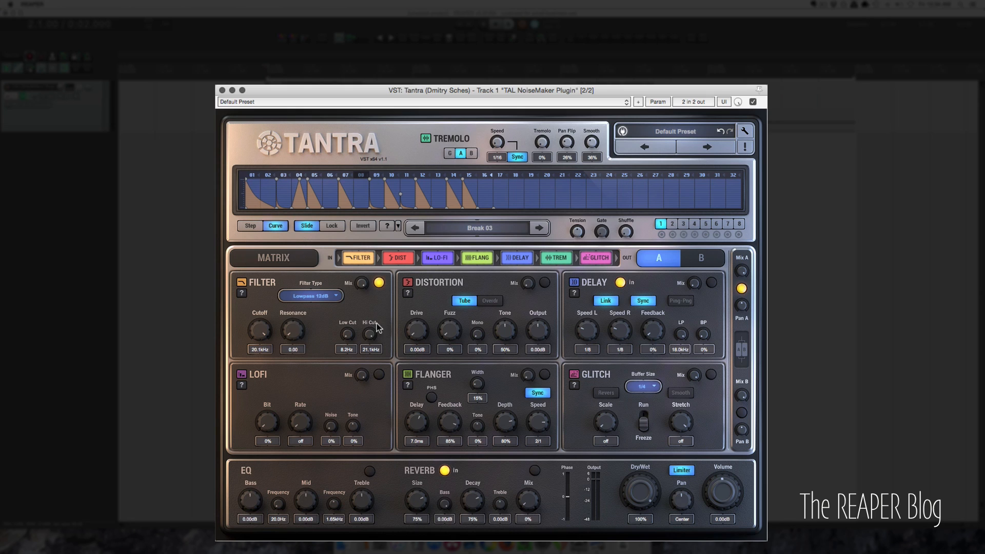
click(319, 298)
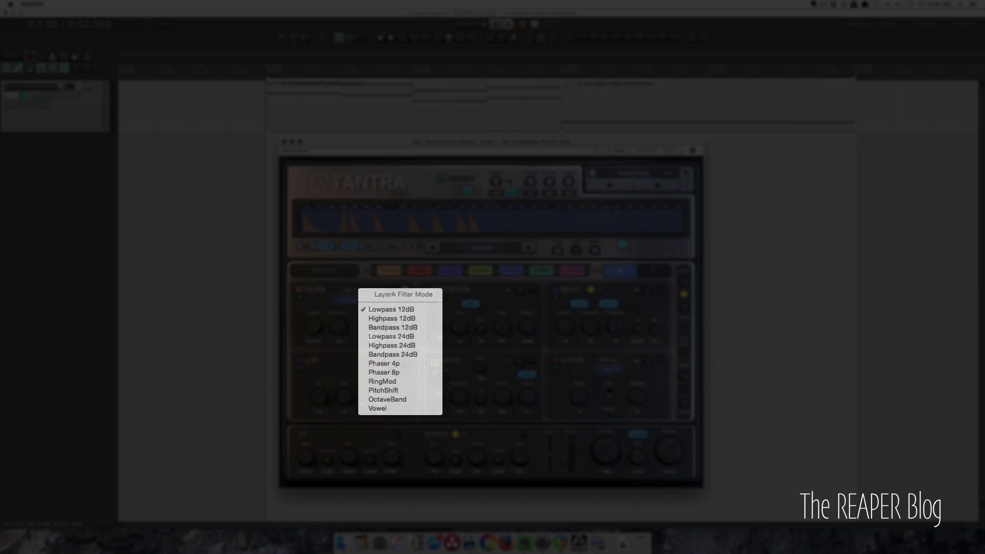
click(318, 343)
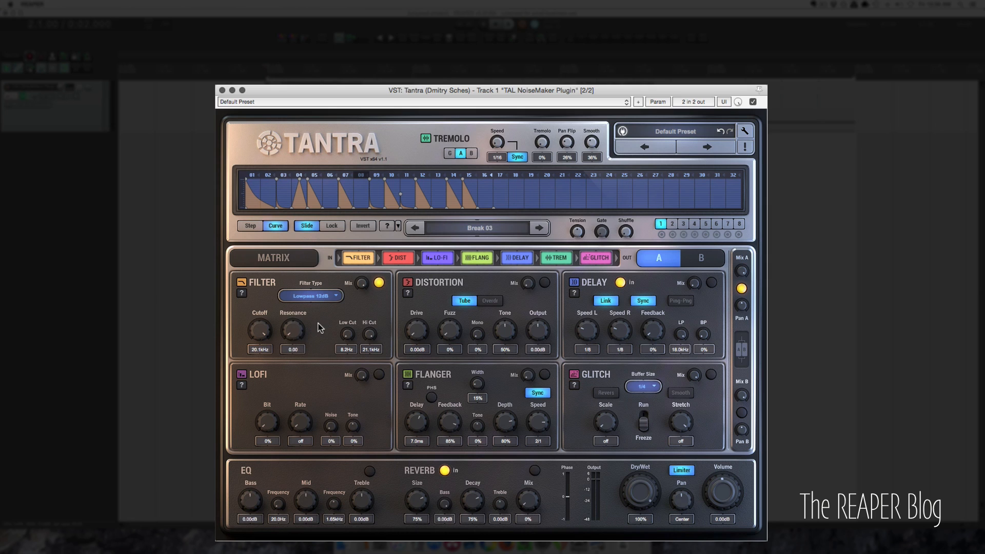
Check modulator 2, return to modulator 1 with Pan Flip at 0%, and restart playback
key(space)
click(672, 224)
click(661, 224)
key(space)
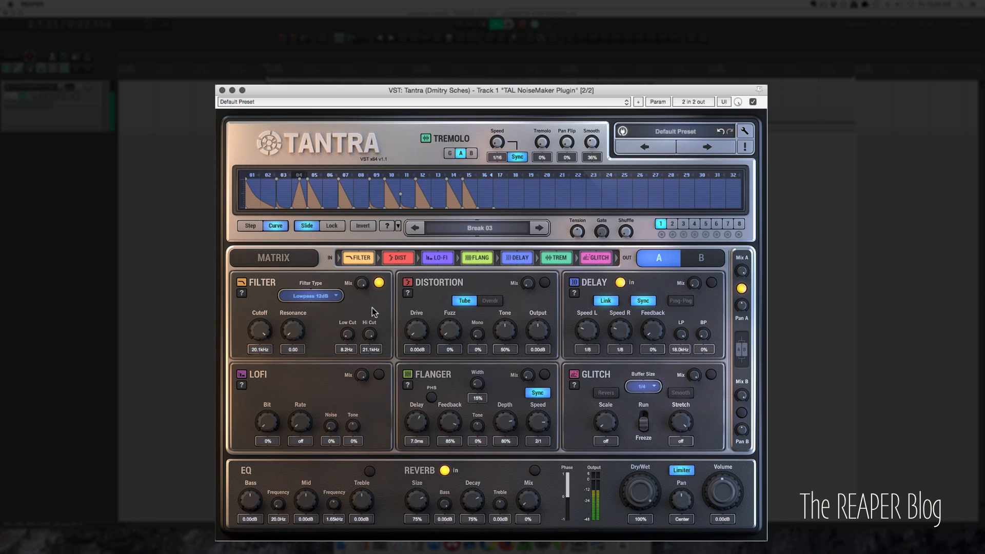
Sweep layer A's filter during playback and set Cutoff to 1.76 kHz and Resonance to 5.05
drag(260, 329, 271, 408)
drag(295, 330, 299, 253)
drag(261, 327, 264, 292)
drag(294, 328, 294, 358)
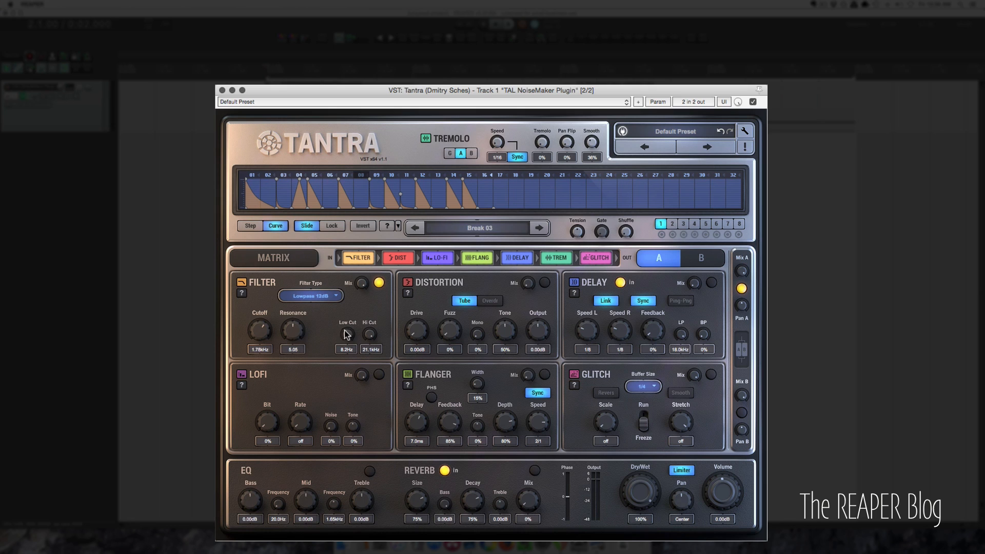
Sweep layer A's filter Low Cut and Hi Cut during playback and restore both to their full range
key(space)
drag(347, 338, 346, 263)
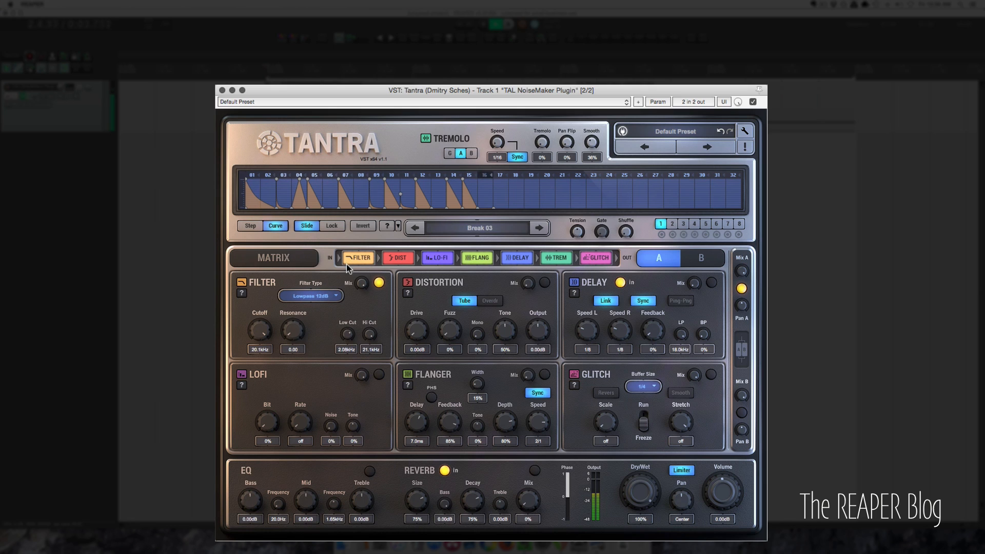
drag(371, 334, 341, 393)
key(space)
Audition the Highpass 12dB and Bandpass 12dB filter types on layer A, sweeping Cutoff to 502 Hz and raising Resonance
click(325, 300)
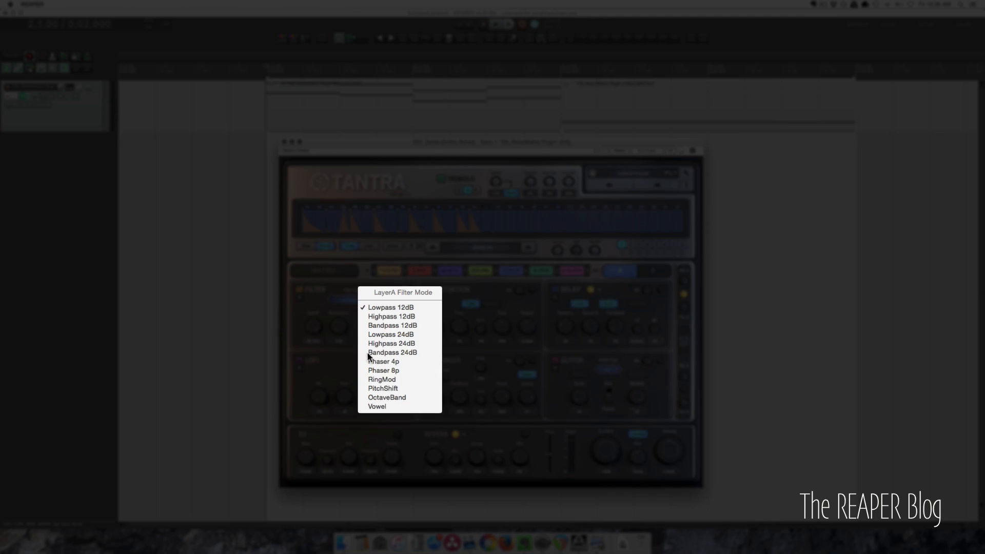
click(390, 316)
drag(262, 366, 266, 401)
drag(290, 329, 289, 276)
drag(261, 329, 261, 359)
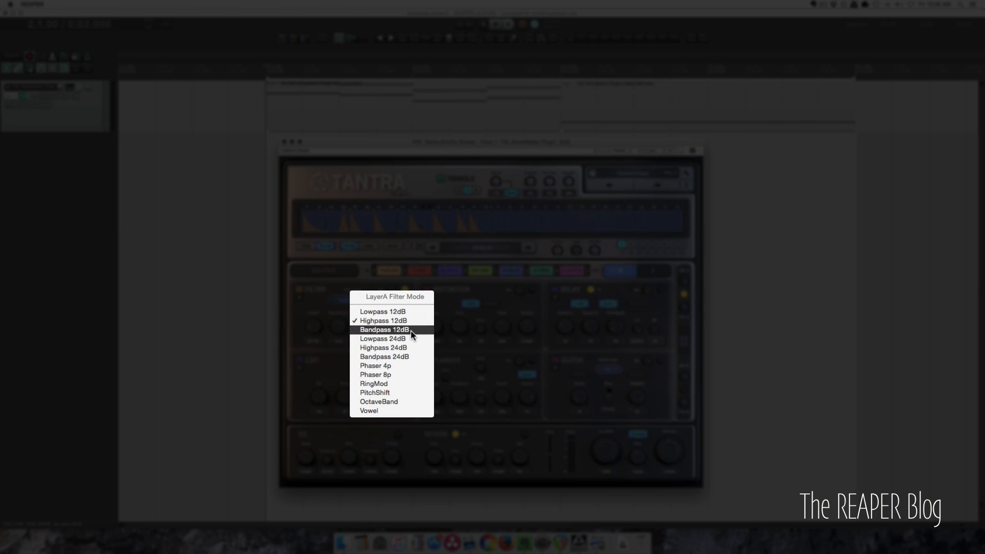
click(380, 330)
mouse_move(260, 336)
mouse_down()
mouse_move(260, 316)
mouse_move(296, 389)
mouse_move(296, 318)
mouse_move(262, 349)
mouse_up()
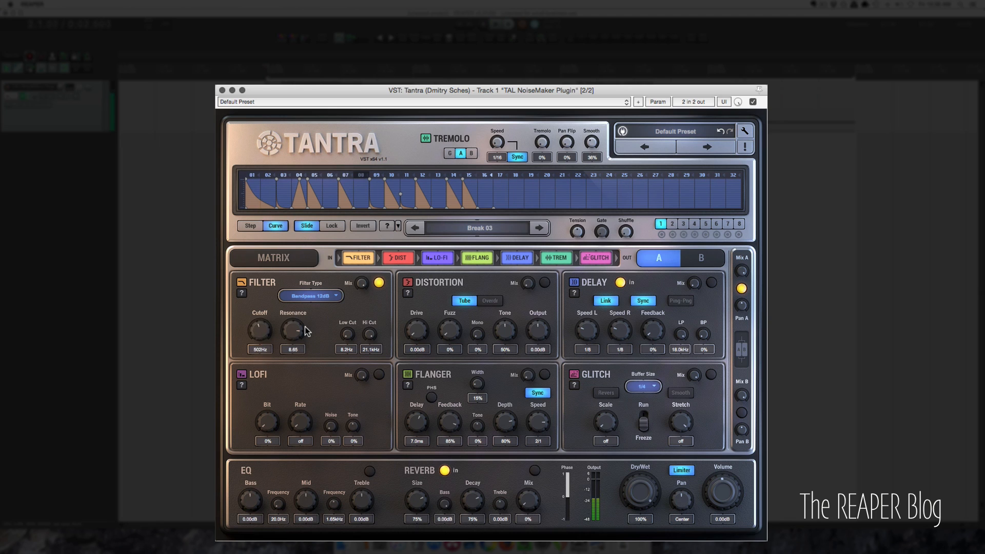
Switch layer A's filter to Phaser 4p, then set Resonance to 3.80 and Cutoff to 26.0 Hz during playback
click(311, 296)
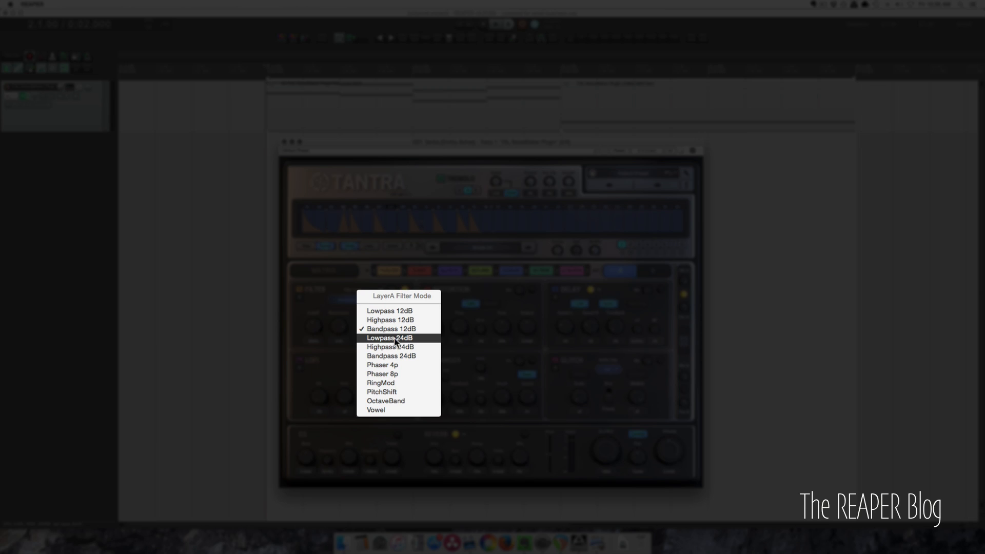
click(413, 367)
key(space)
drag(294, 337, 303, 395)
drag(263, 336, 259, 380)
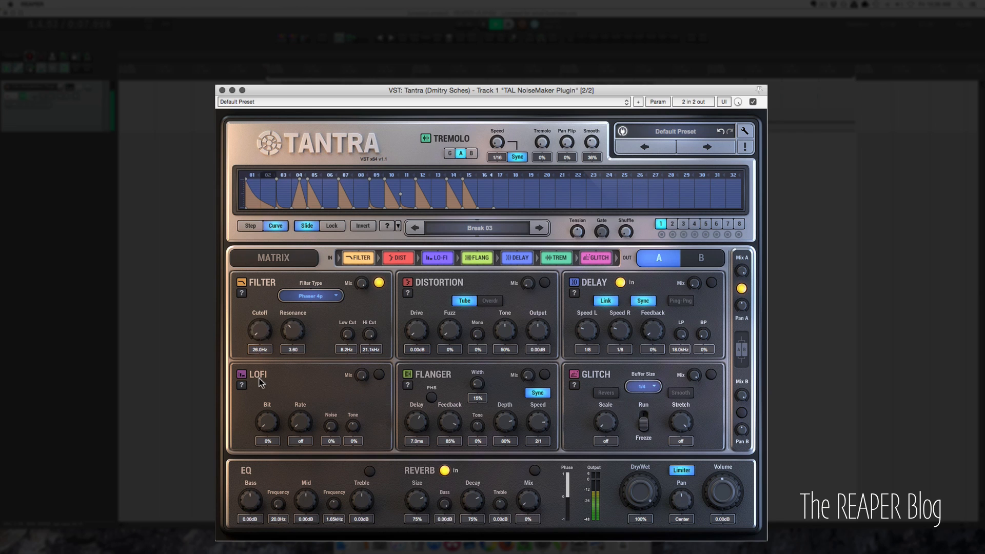
Switch layer A's filter to Phaser 8p and sweep its Cutoff to 1.04 kHz
click(311, 296)
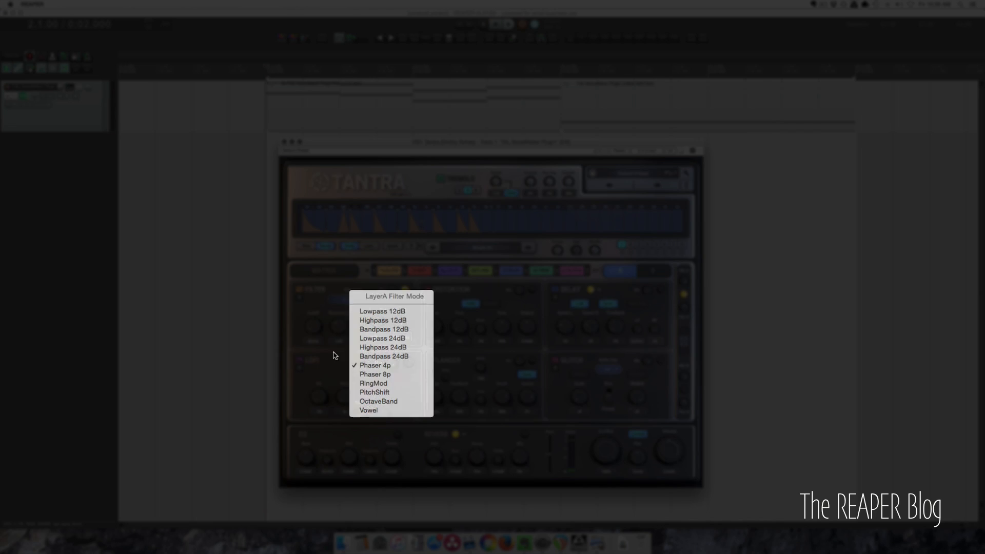
click(375, 374)
mouse_move(257, 268)
mouse_down()
mouse_move(257, 324)
mouse_move(261, 277)
mouse_up()
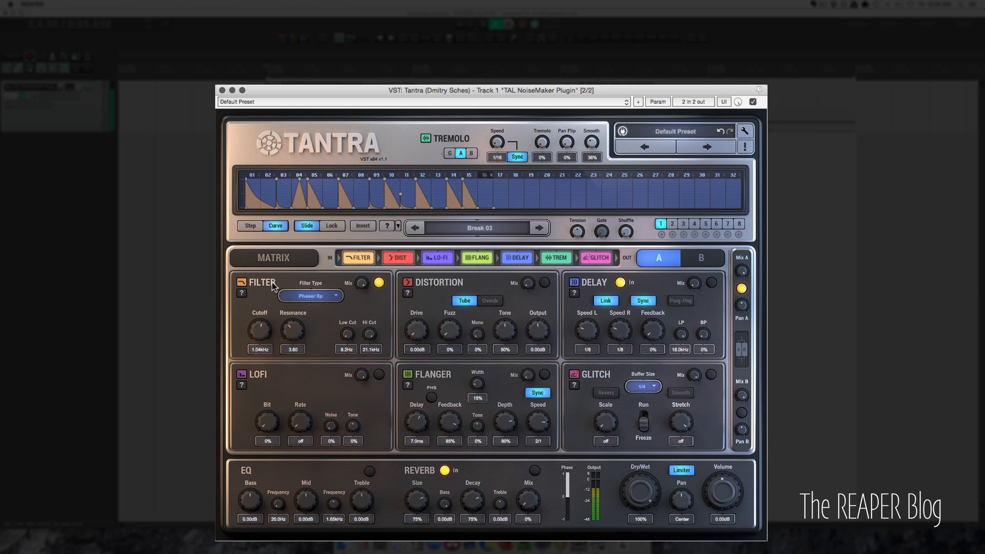
Switch layer A's filter to RingMod, sweep its Cutoff during playback and set Hi Cut to 18.0 kHz
click(308, 296)
click(392, 390)
key(space)
mouse_move(262, 331)
mouse_down()
mouse_move(263, 386)
mouse_move(260, 300)
mouse_move(260, 330)
mouse_move(286, 339)
mouse_move(286, 354)
mouse_move(255, 346)
mouse_move(256, 316)
mouse_move(257, 327)
mouse_up()
drag(375, 383, 356, 289)
Audition the PitchShift and OctaveBand filter types on layer A, sweeping the OctaveBand Cutoff to 1.50 kHz
click(311, 296)
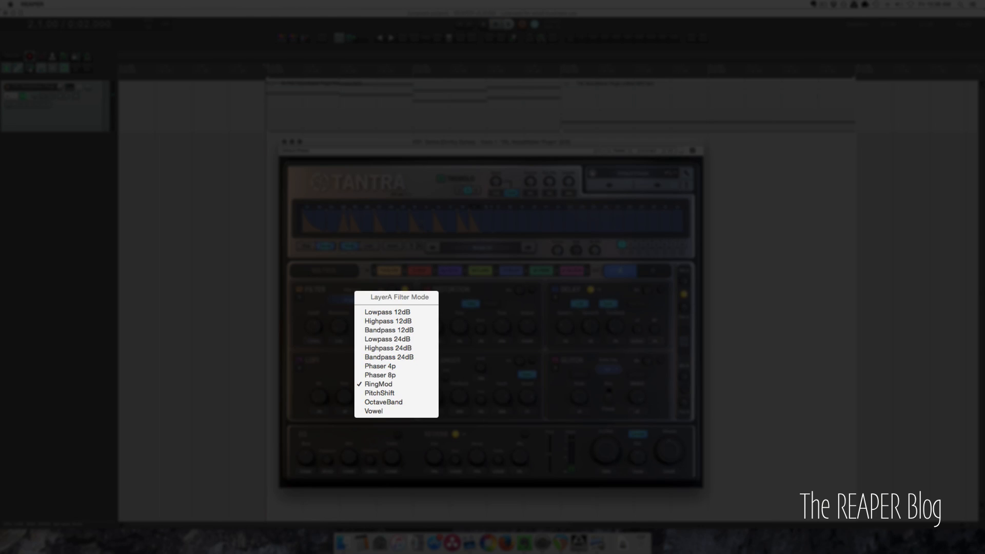
click(379, 393)
mouse_move(262, 339)
mouse_down()
mouse_move(266, 413)
mouse_move(257, 297)
mouse_move(254, 353)
mouse_up()
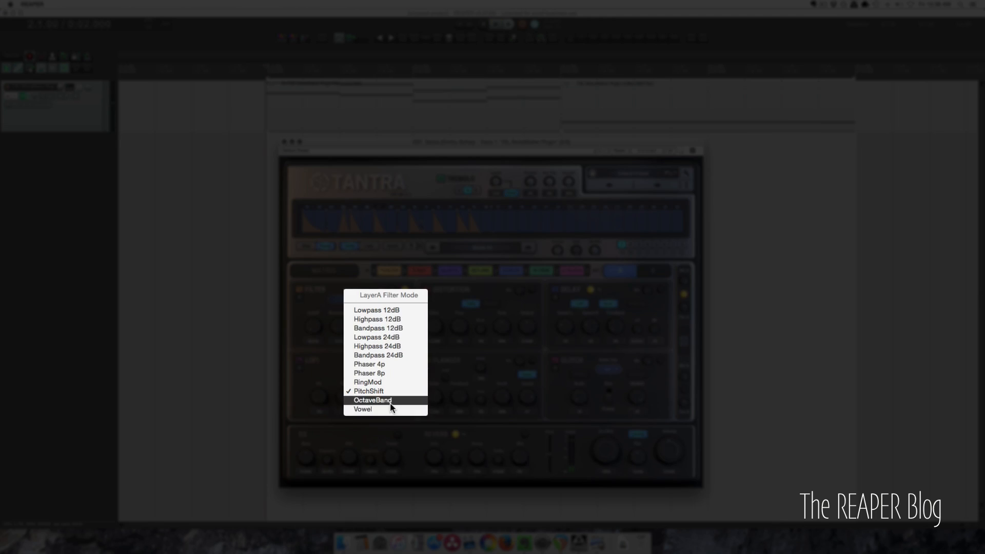
click(390, 401)
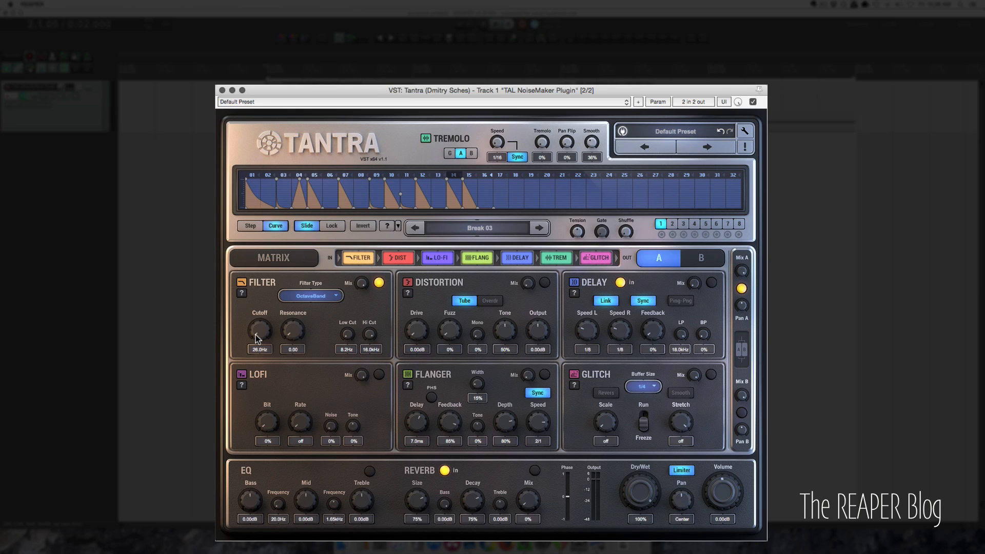
drag(257, 339, 265, 304)
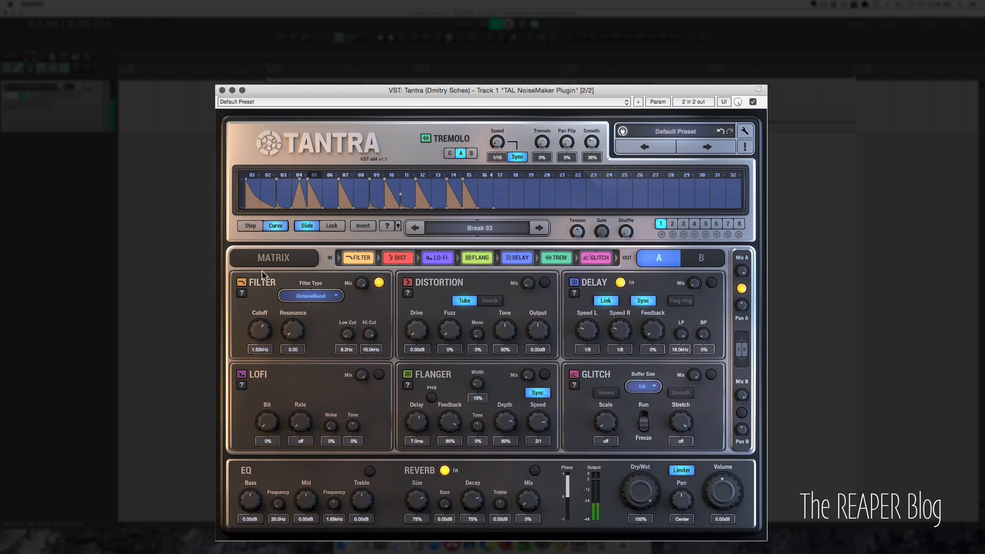
Switch layer A's filter to Vowel, raise its Resonance and sweep Cutoff to 372 Hz
click(311, 297)
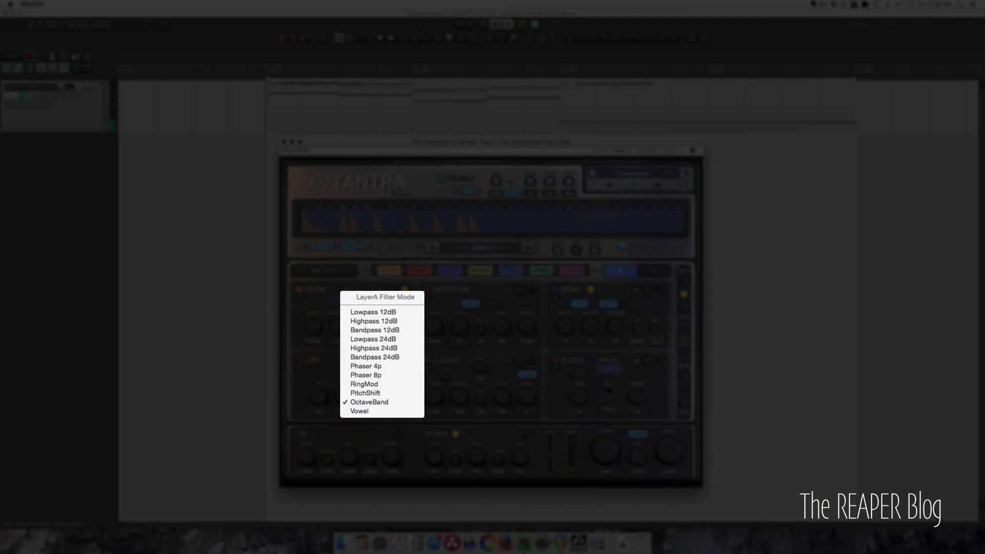
click(380, 413)
drag(294, 265, 293, 254)
drag(263, 334, 263, 356)
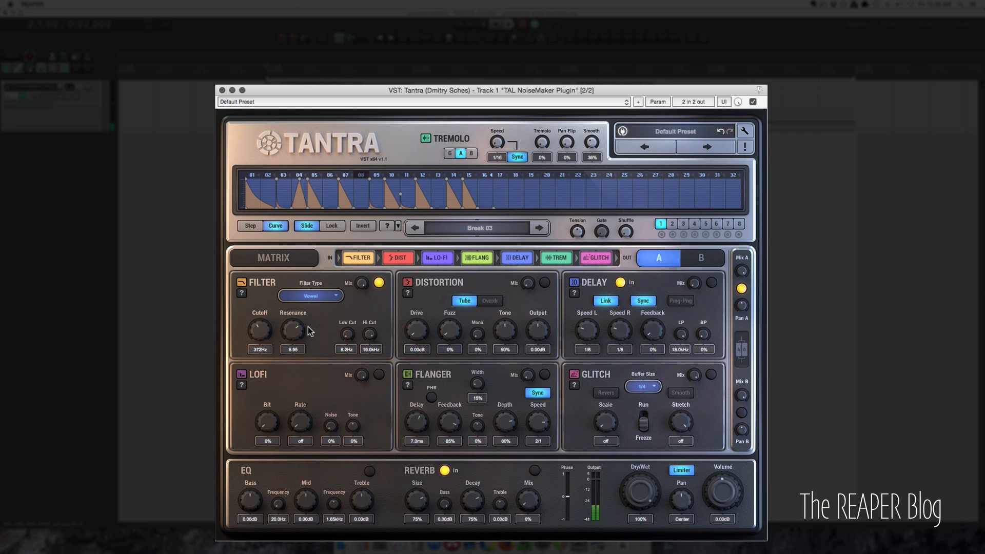
Set layer A's filter back to Lowpass 12dB and assign modulator 1 to its Cutoff
click(320, 298)
click(395, 313)
drag(663, 239, 263, 333)
Raise modulator 1's depth on the filter Cutoff and lower the Cutoff to 26.0 Hz
mouse_move(662, 238)
drag(646, 263, 682, 440)
mouse_move(659, 241)
drag(645, 273, 569, 31)
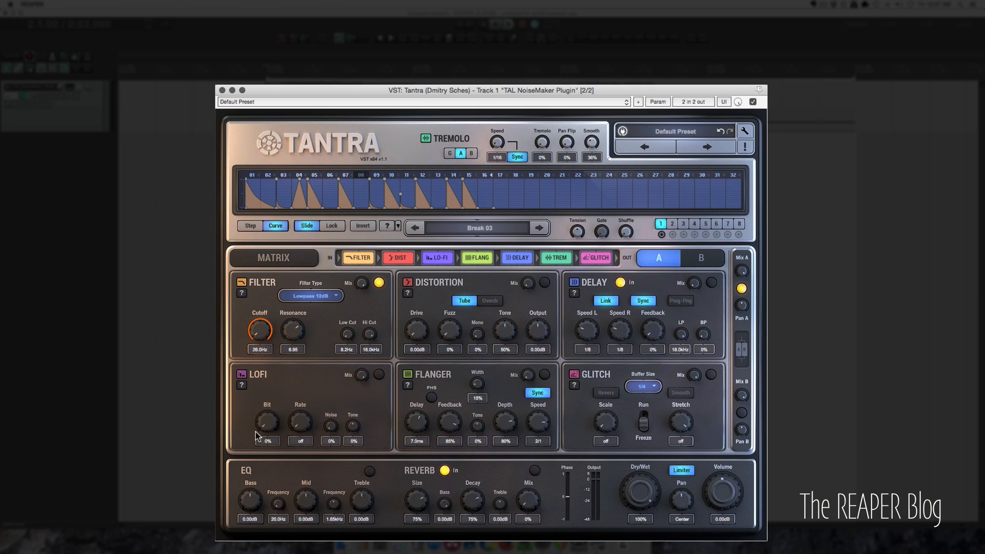
Start playback and audition the modulated filter as Highpass 12dB, Bandpass 12dB and Highpass 24dB
key(space)
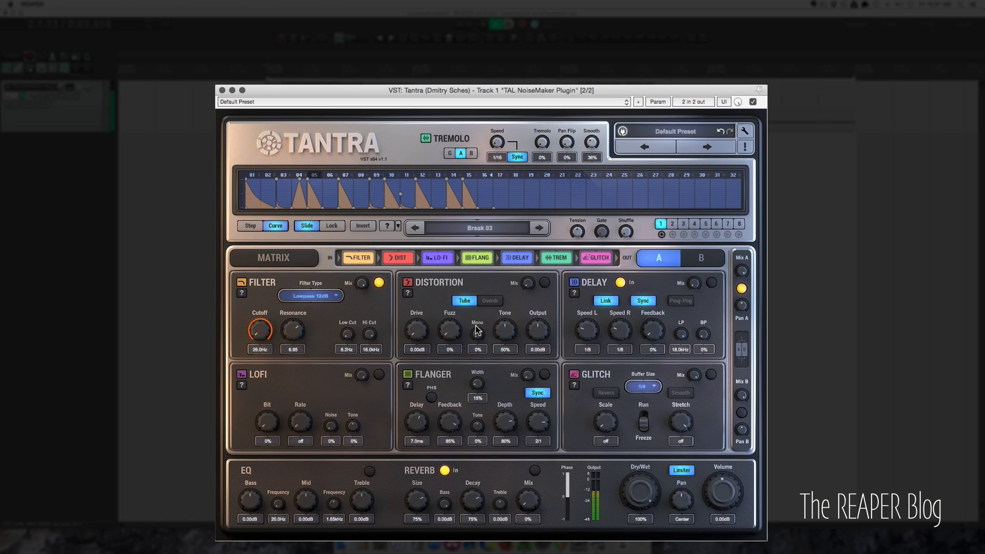
click(311, 296)
click(395, 323)
click(331, 300)
click(324, 309)
click(328, 297)
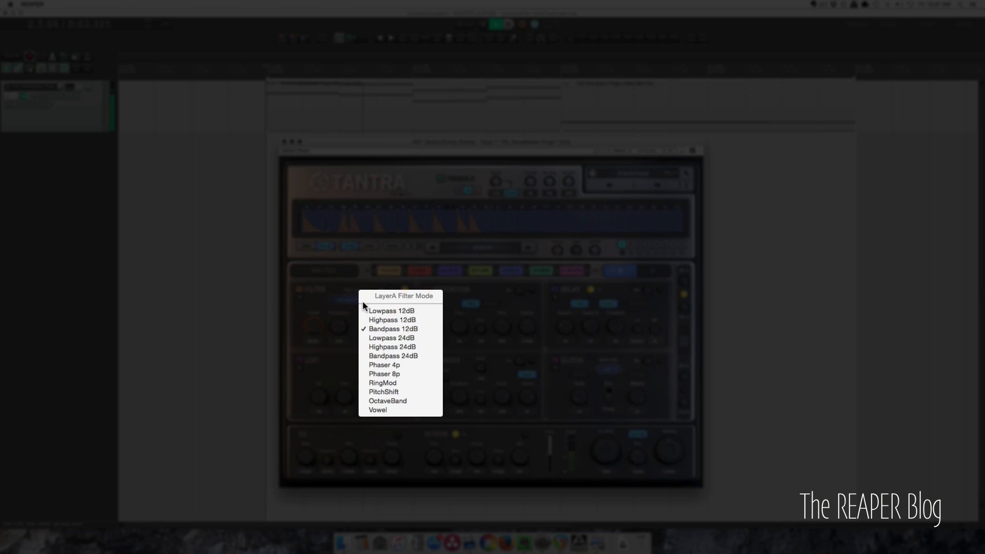
click(395, 347)
Switch the filter to Phaser 4p and set modulator 1's Speed to 1/8 and Smooth to 85%
click(329, 299)
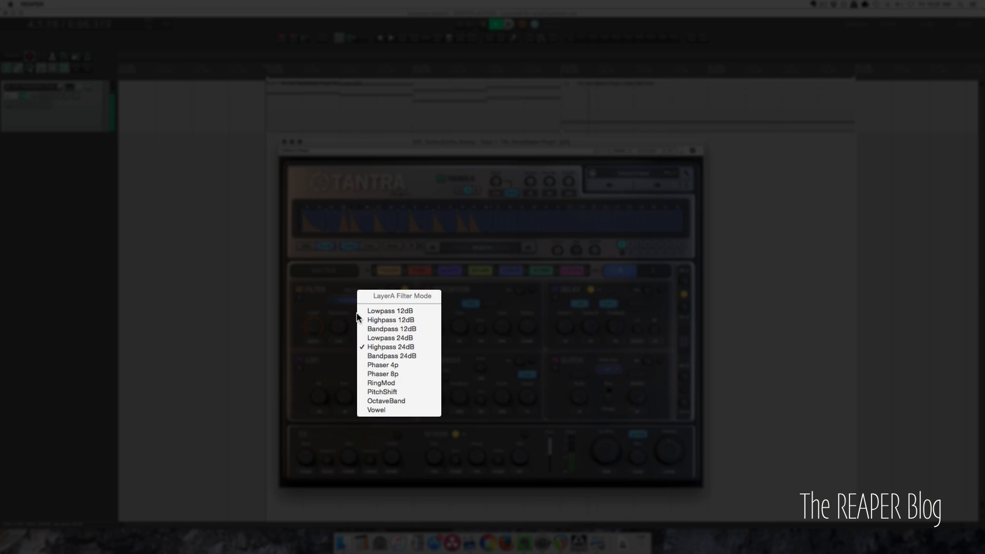
click(383, 364)
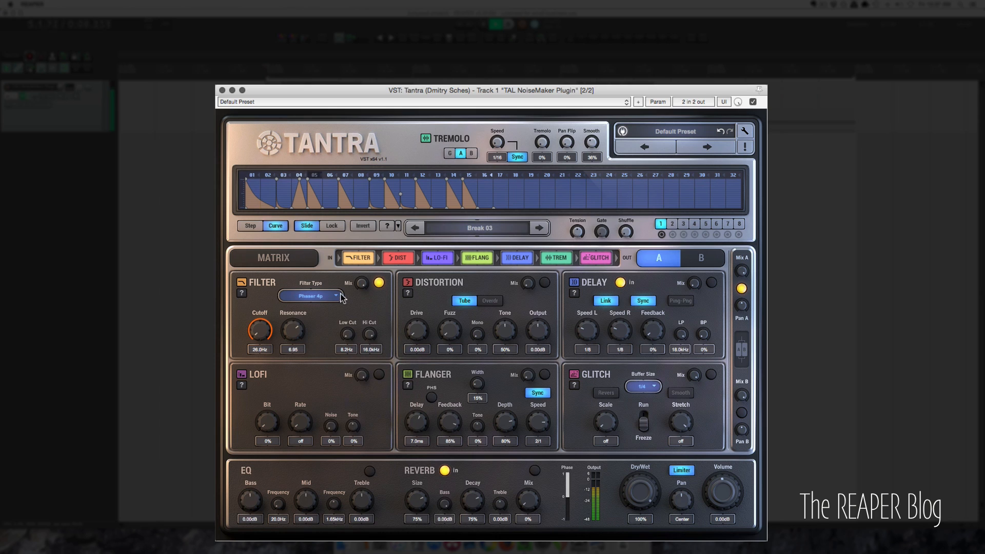
drag(498, 141, 499, 128)
drag(595, 139, 595, 125)
Audition the modulated filter as RingMod, PitchShift and OctaveBand, adjusting Resonance along the way
click(310, 296)
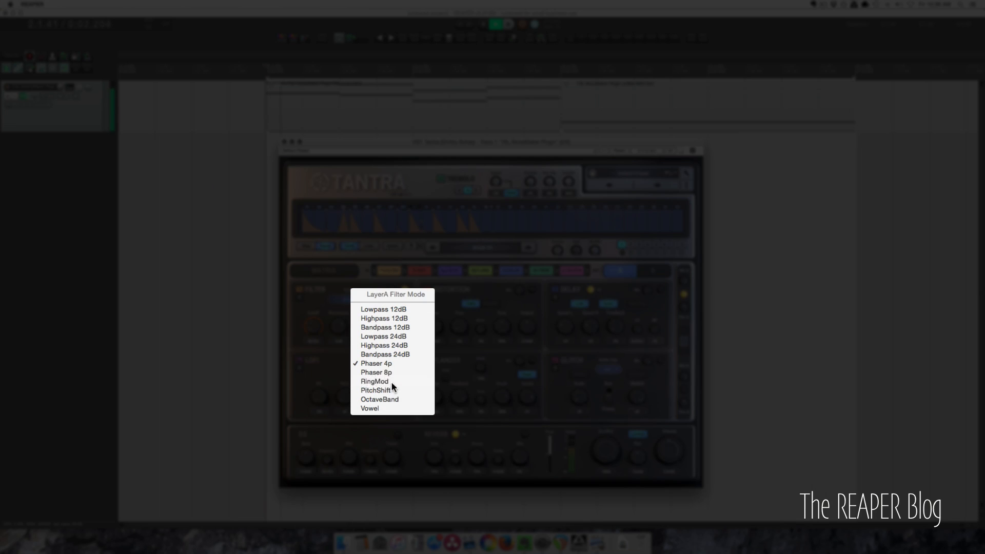
click(392, 382)
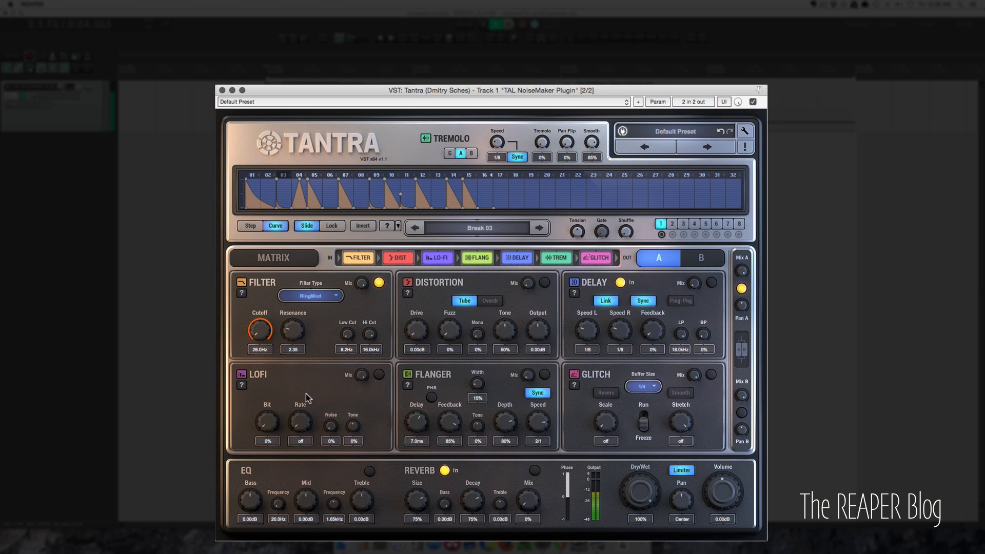
click(310, 296)
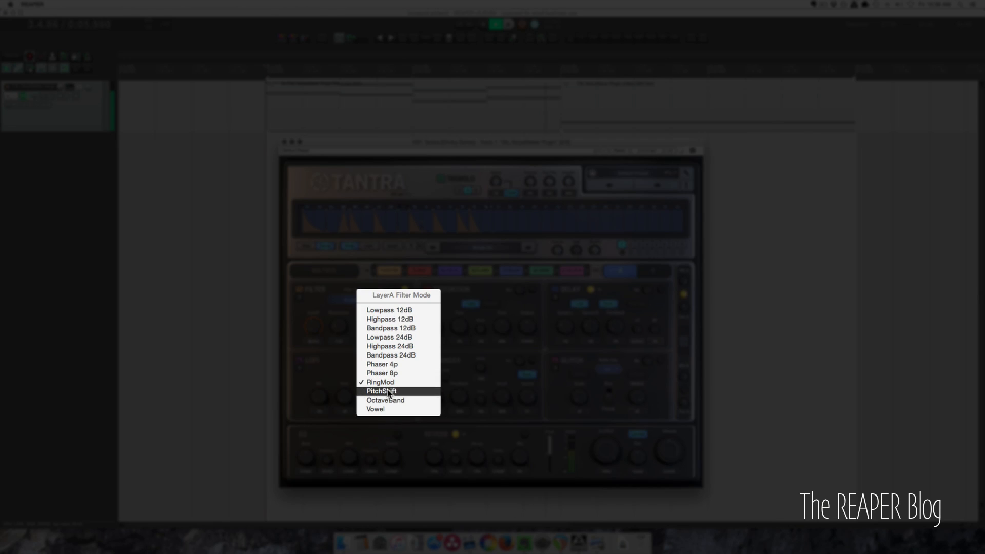
click(389, 391)
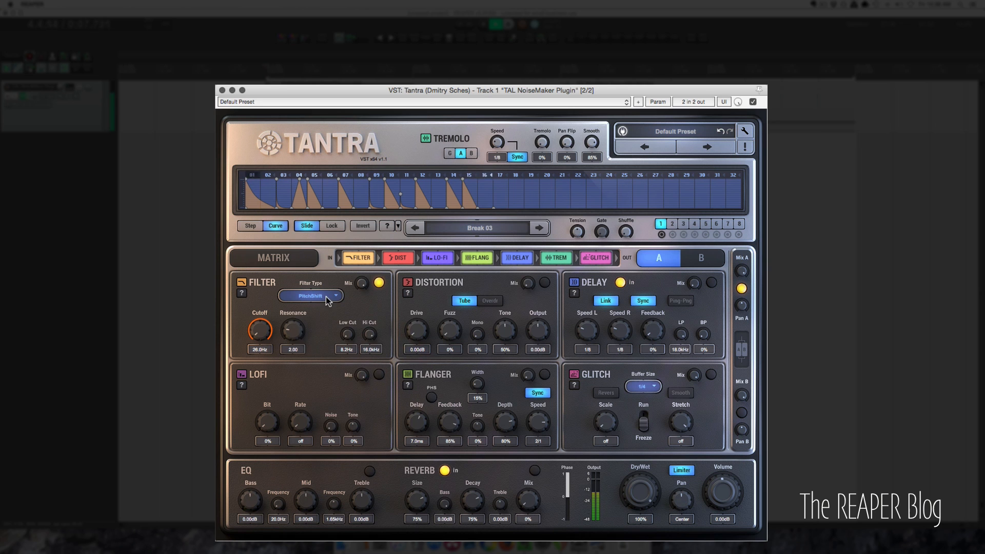
click(326, 300)
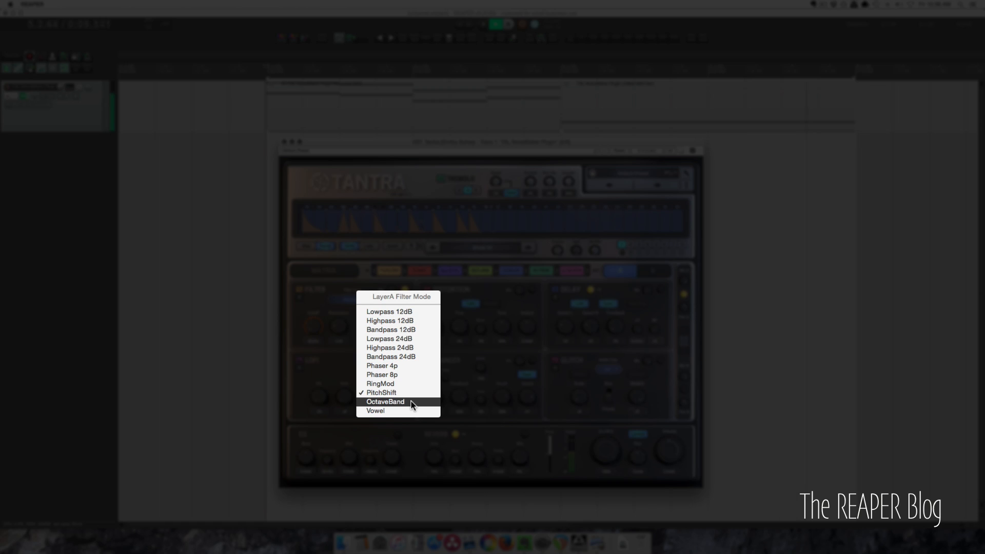
click(412, 403)
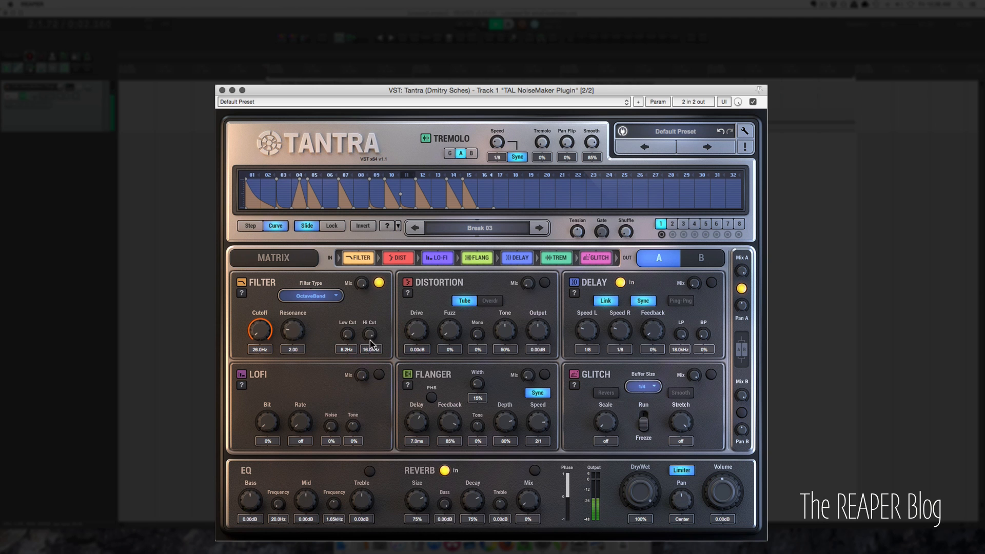
drag(293, 330, 293, 286)
Switch layer A's filter to Vowel with Resonance at 7.70 and stop playback
click(314, 295)
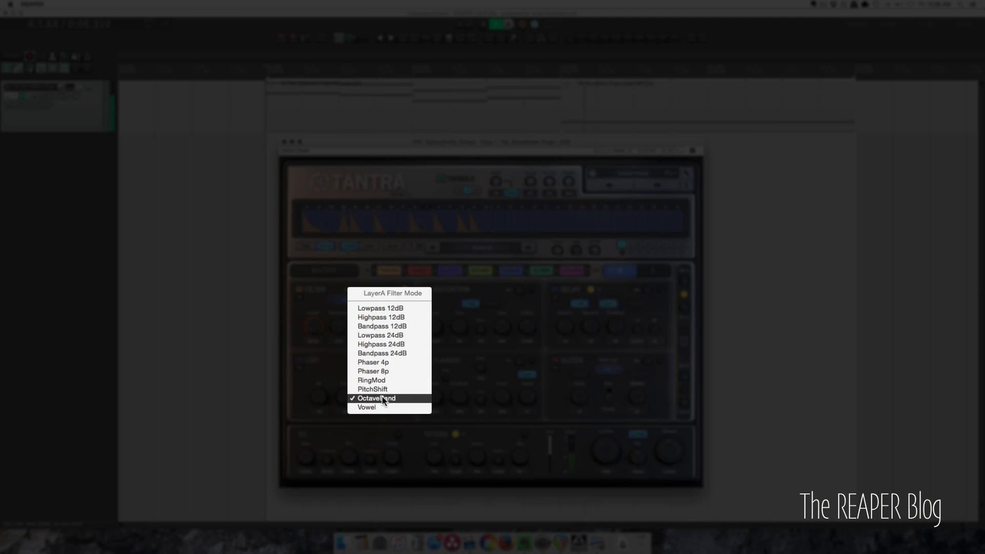
click(389, 408)
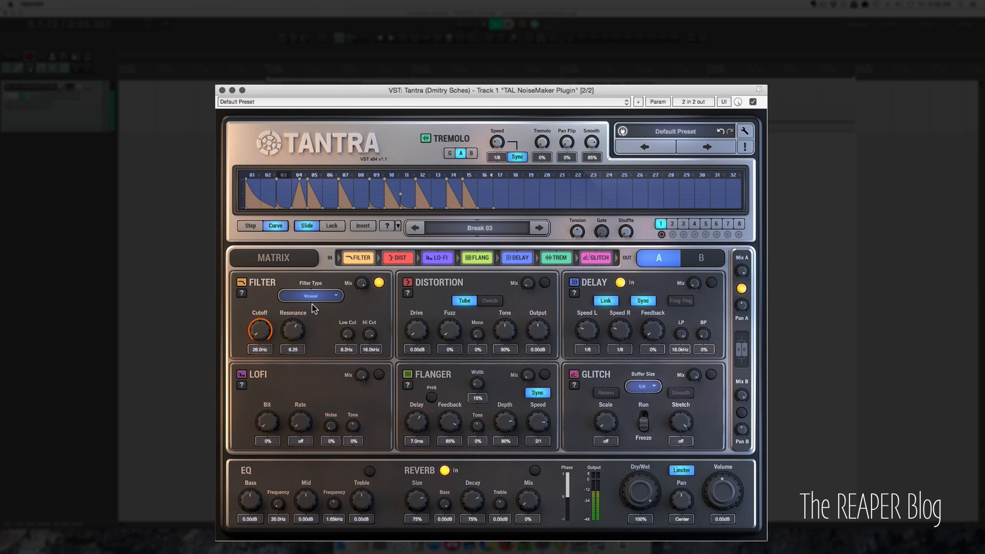
mouse_move(293, 334)
mouse_down()
mouse_move(295, 383)
mouse_move(297, 296)
mouse_move(296, 328)
mouse_up()
key(space)
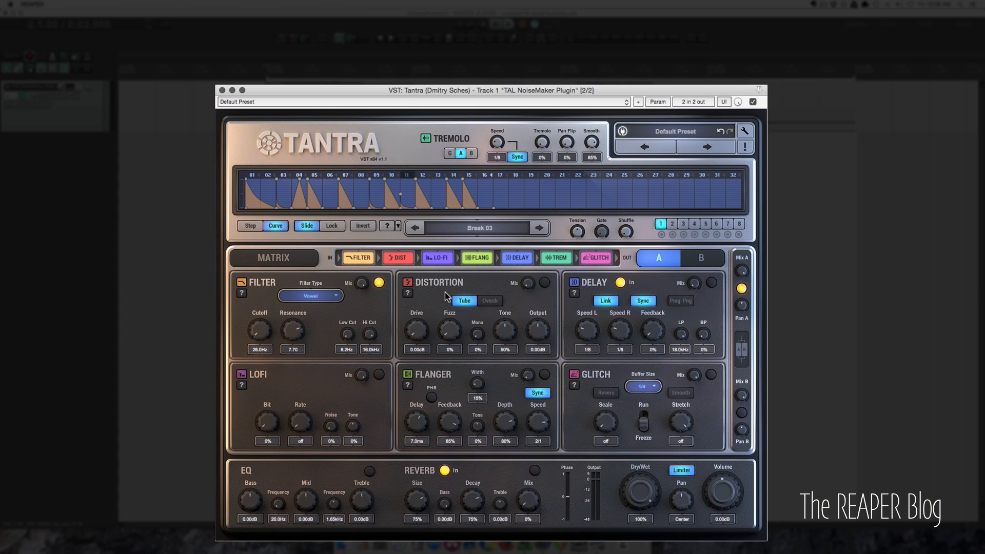
Enable layer A's Distortion module and sweep Drive and Fuzz in Tube mode, returning both to zero
click(545, 282)
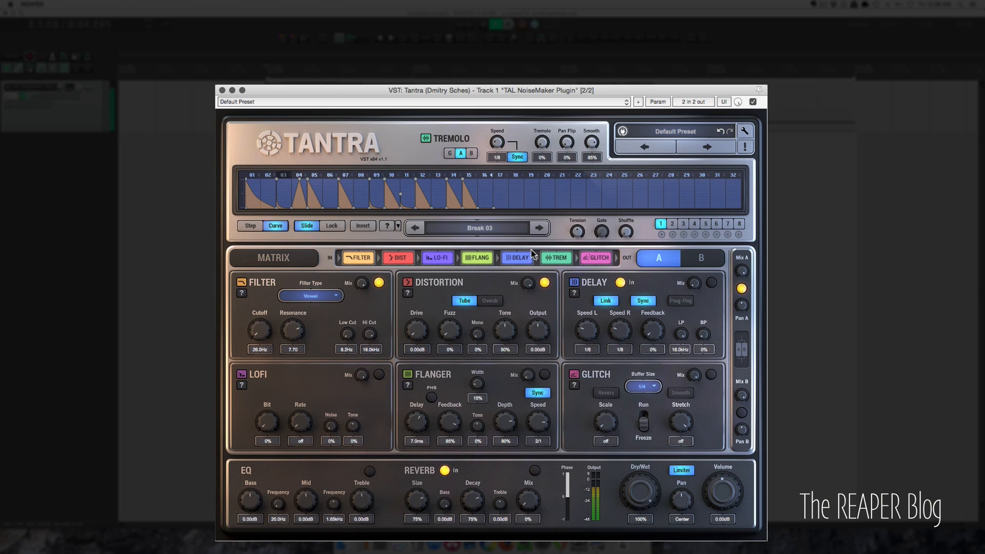
drag(418, 329, 411, 226)
drag(449, 330, 451, 186)
double_click(414, 322)
drag(448, 323, 454, 358)
Sweep the distortion's Drive and Fuzz in Overdrive mode, reset Drive to 0 dB, and compare Tube with Overdrive
click(490, 301)
drag(420, 331, 417, 272)
drag(452, 333, 465, 435)
click(489, 300)
double_click(417, 332)
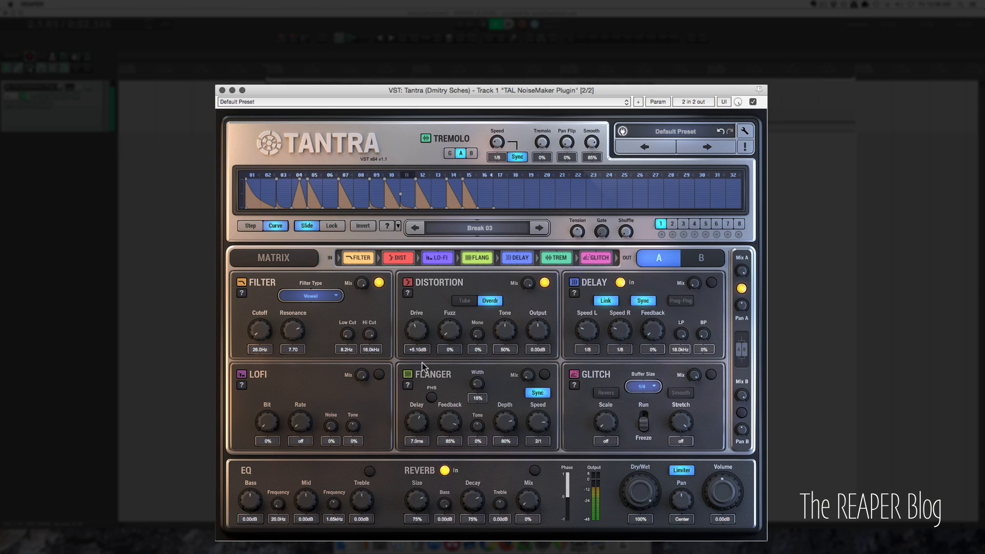
click(465, 302)
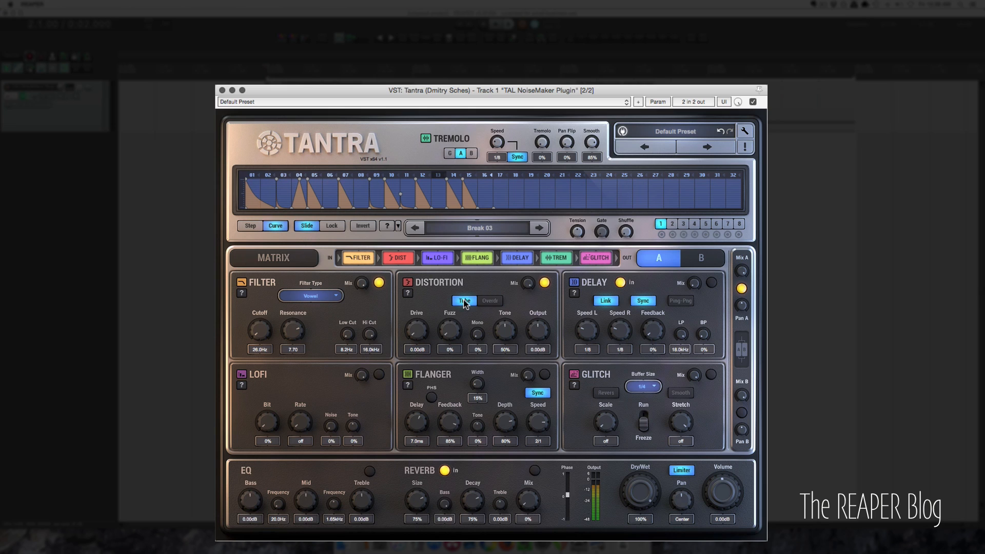
click(487, 302)
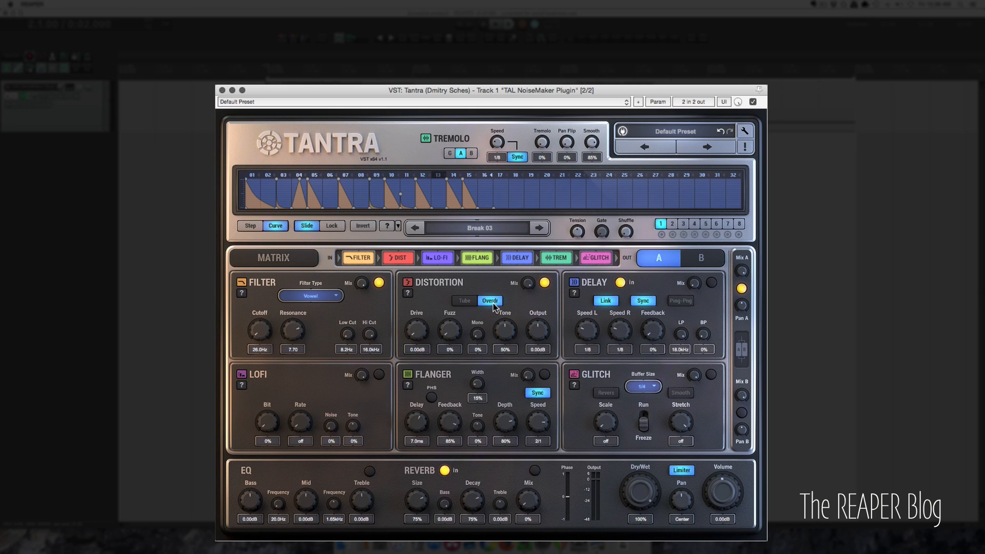
Sweep the distortion's Mono control back to 0%, then set Tone to 31% and Output to -5.04 dB
drag(477, 334, 483, 285)
drag(485, 208, 481, 472)
drag(492, 331, 506, 291)
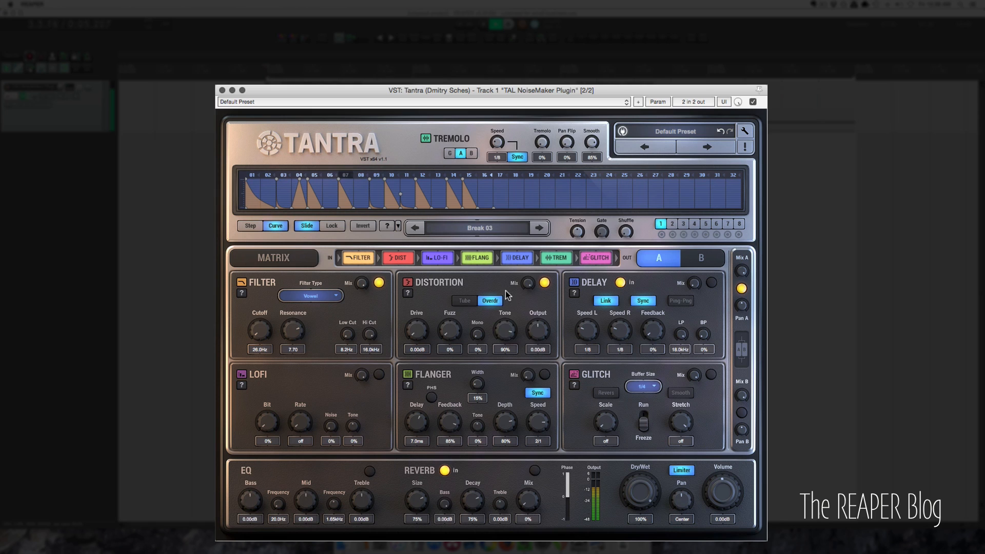
drag(537, 327, 504, 337)
Set the distortion's Drive to +4.92 dB, raise Fuzz and switch the mode to Tube
drag(417, 331, 423, 294)
drag(450, 330, 454, 301)
click(465, 300)
Set the distortion's Fuzz to 48%, assign modulator 1 to it at 15% depth and open the modulator's assignment list
drag(449, 334, 505, 386)
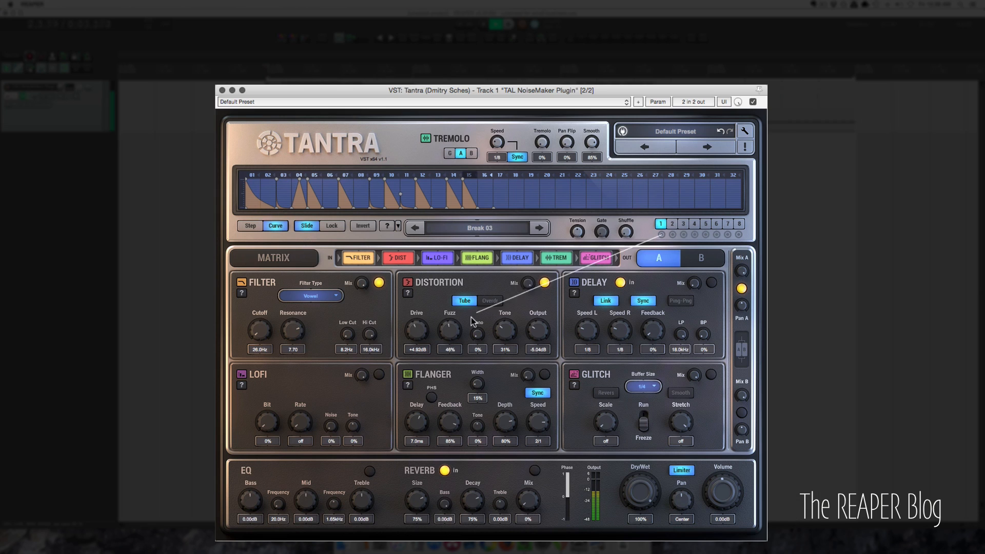
click(662, 234)
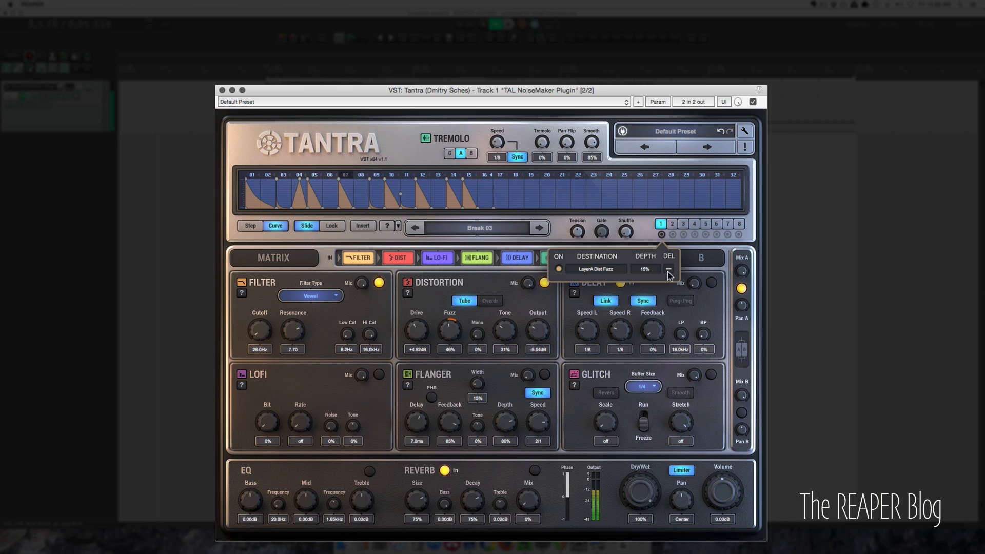
Adjust the depth of modulator 1's distortion assignment and delete the assignment
drag(647, 270, 642, 237)
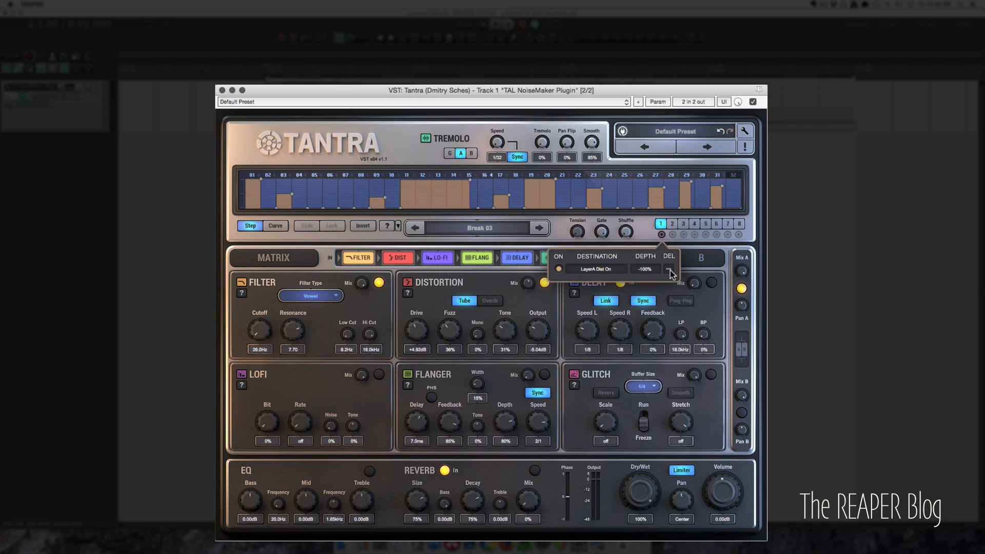
click(669, 270)
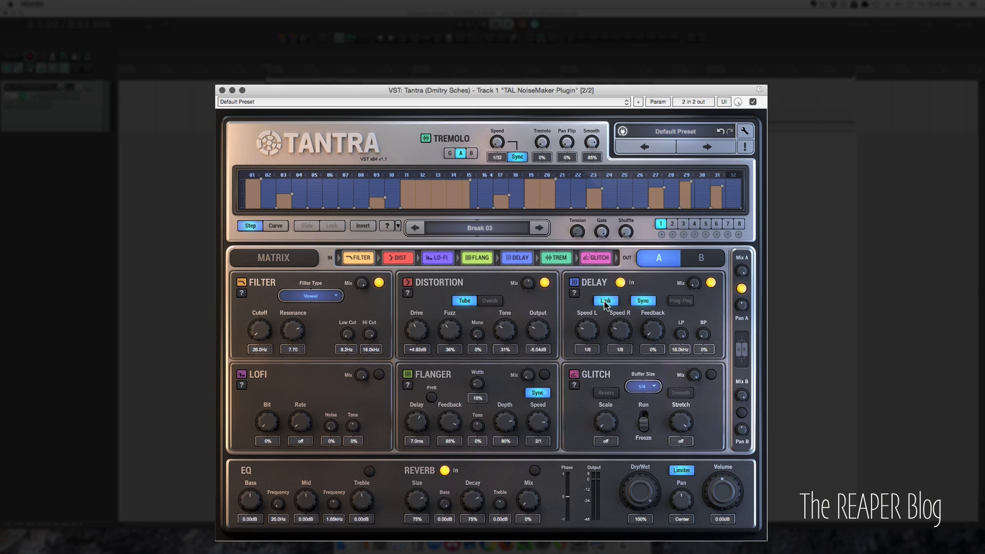
Audition the delay's linked Speed, its Sync switch, a Feedback sweep and the Ping-Pong option
drag(593, 332, 590, 327)
click(648, 303)
click(643, 301)
drag(649, 333, 652, 303)
click(682, 303)
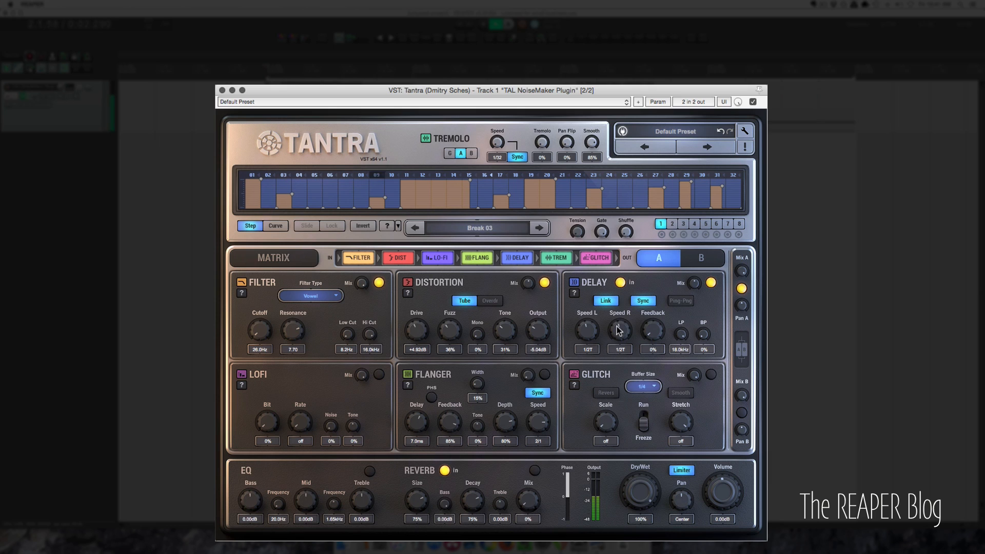
Unlink the delay channels, set Speed L to 1/8 and Speed R to 1/4, and enable Ping-Pong
drag(589, 336, 610, 347)
click(609, 300)
drag(622, 340, 619, 317)
click(686, 301)
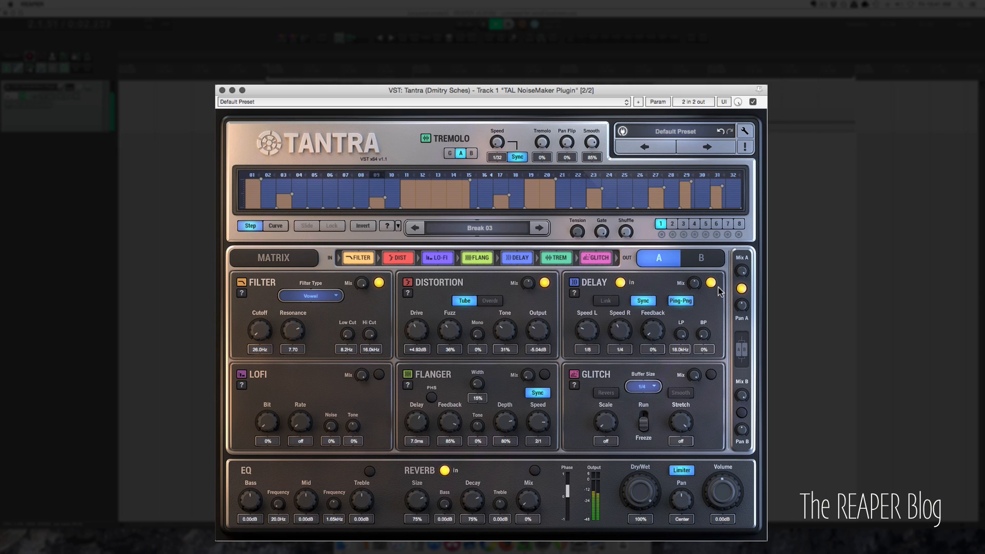
Set the delay's Feedback to 59%, link the channels again and set their Speed to 1/16
drag(656, 331, 655, 276)
click(606, 301)
drag(614, 333, 620, 351)
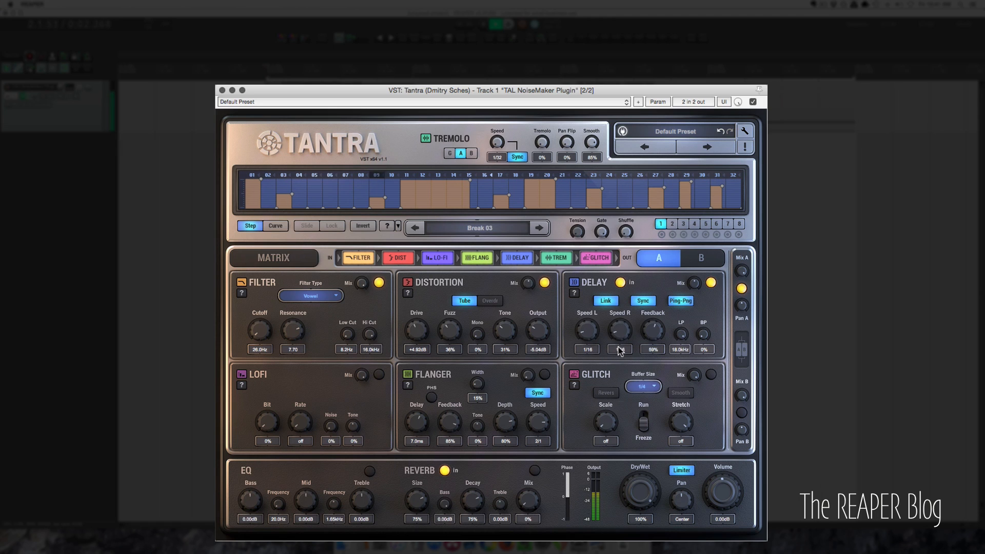
Reduce the delay's Feedback to 54%, set its LP filter to 647 Hz and raise BP
drag(656, 336, 685, 398)
drag(702, 333, 687, 262)
drag(706, 337, 685, 399)
drag(704, 331, 703, 356)
Unlink the delay speeds, set Speed R to 1/8T and Feedback to 46%, and try a lower delay Mix
click(606, 301)
drag(620, 333, 623, 327)
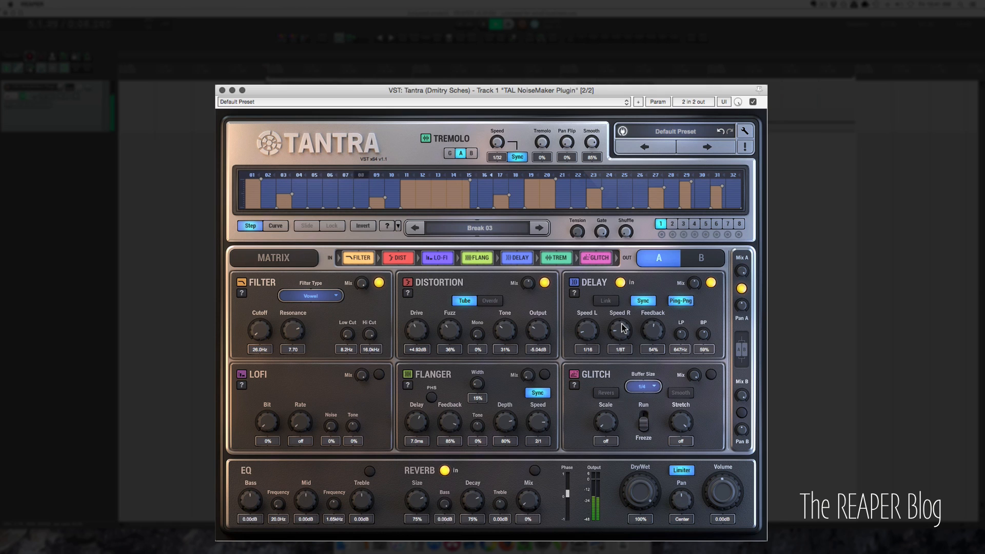
drag(655, 329, 656, 335)
drag(696, 284, 696, 306)
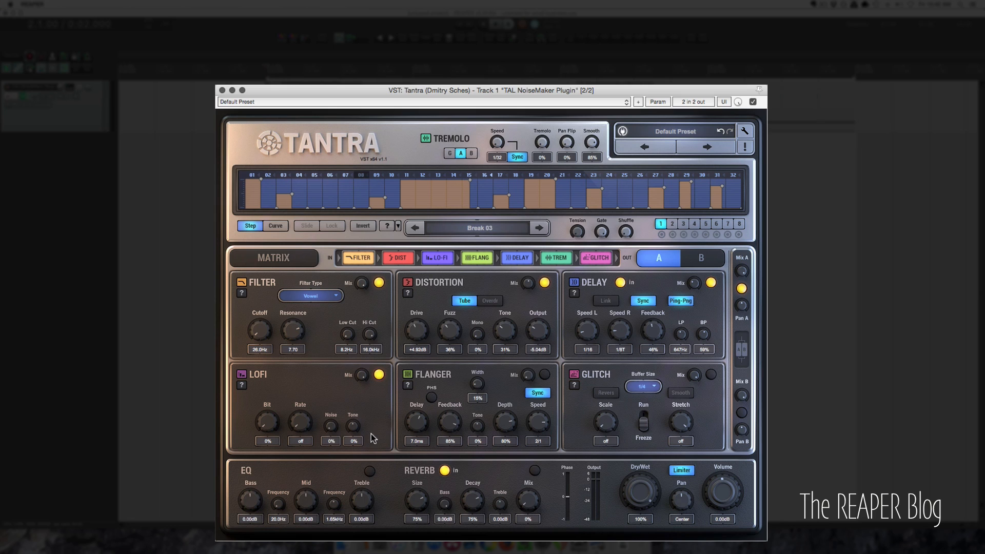
Start playback and switch off the delay, distortion and filter modules to isolate the Lo-Fi effect
key(space)
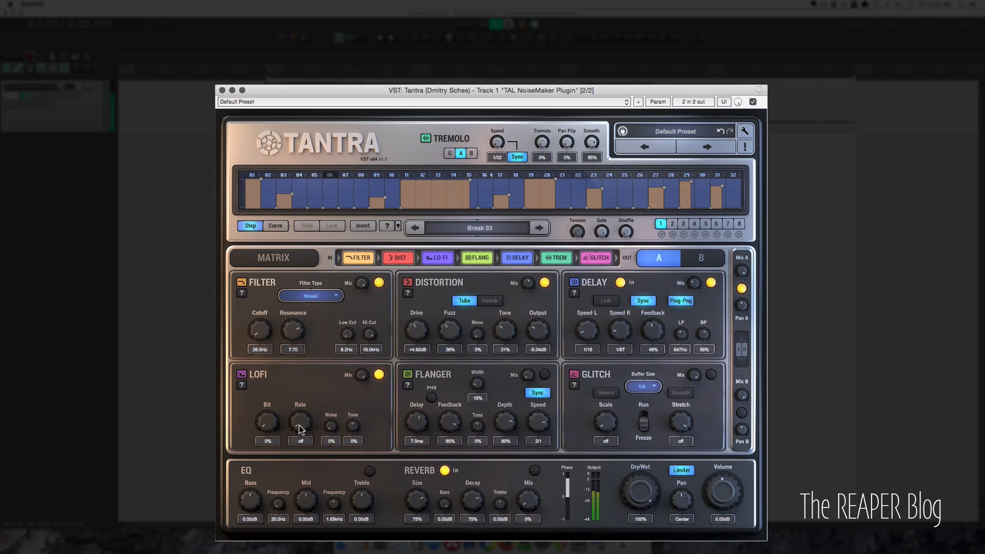
click(711, 284)
click(546, 283)
click(379, 284)
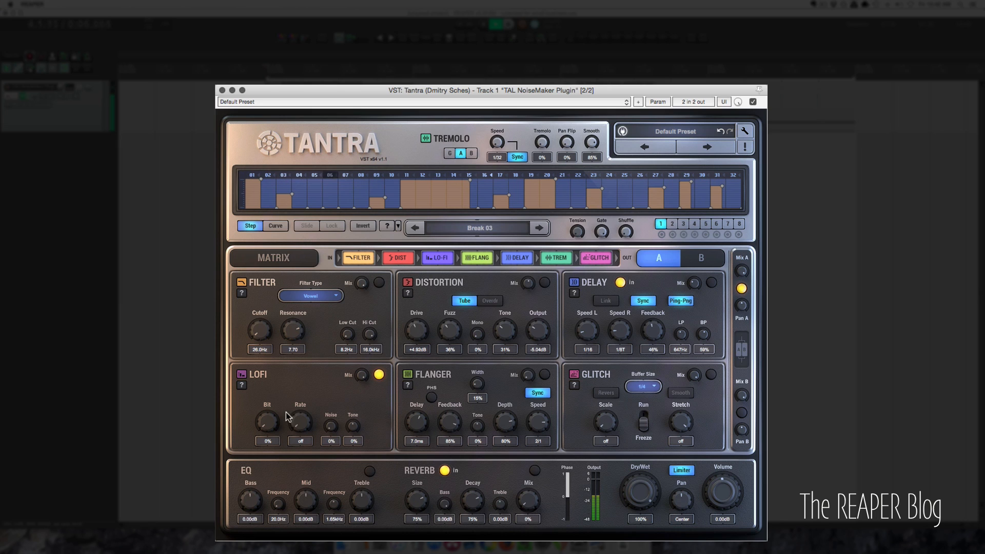
Sweep the Lo-Fi controls and set Bit to 62%, Rate to 1.10 kHz, Noise to 78% and Tone to -61%
drag(265, 429, 264, 374)
drag(300, 422, 300, 381)
drag(333, 424, 334, 353)
mouse_move(352, 438)
mouse_down()
mouse_move(357, 452)
mouse_move(354, 404)
mouse_move(356, 454)
mouse_up()
drag(271, 425, 271, 451)
drag(302, 423, 305, 437)
Load the "da da da didididi" curve preset into modulator 1
click(485, 235)
mouse_move(488, 316)
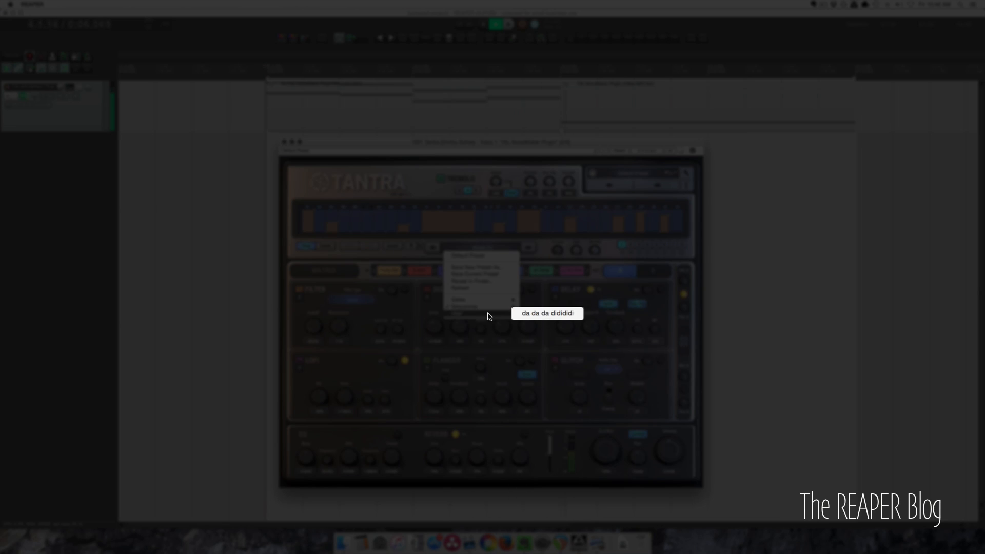
click(529, 314)
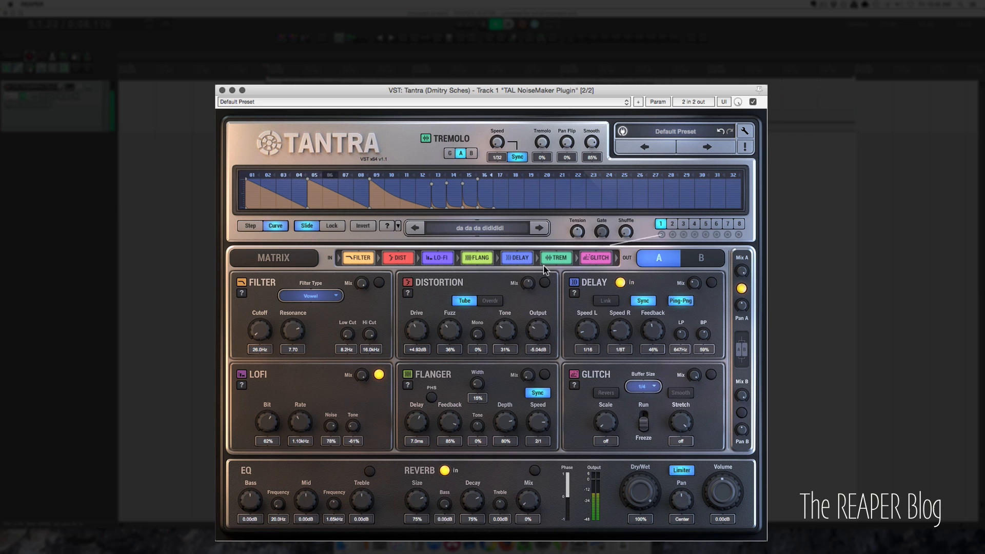
Assign modulator 1 to the Lo-Fi Rate, check its depth in the assignment list and set the modulator Speed to 1/8
drag(339, 416, 298, 418)
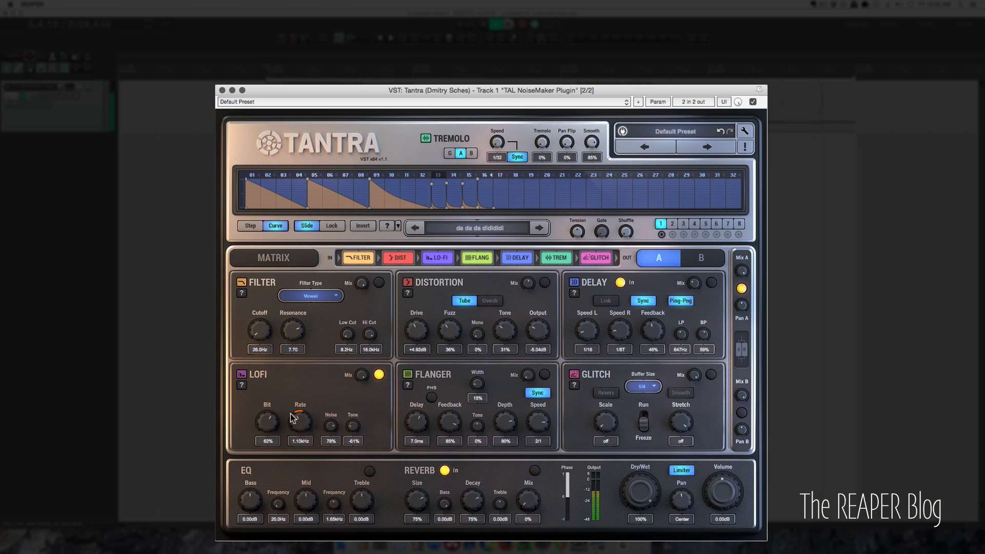
click(661, 235)
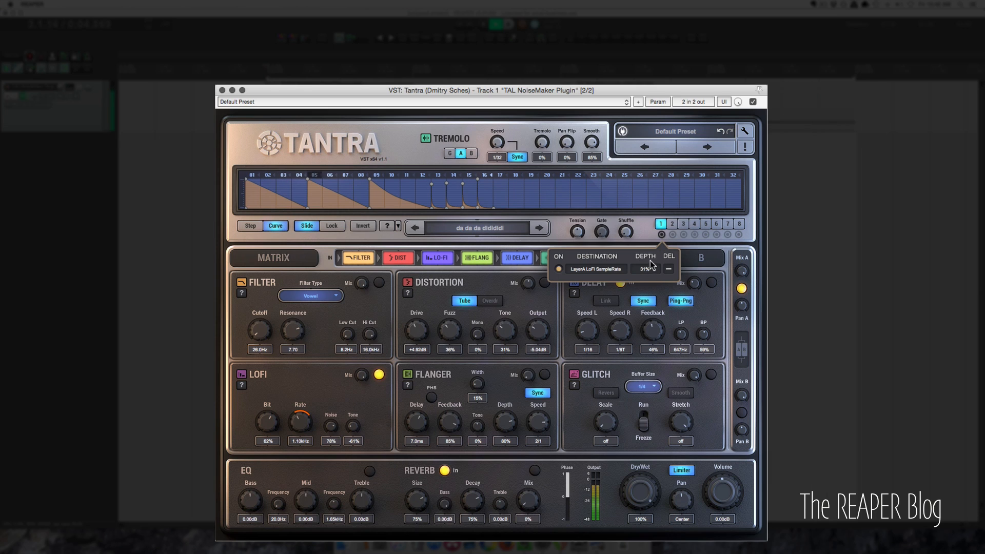
click(496, 135)
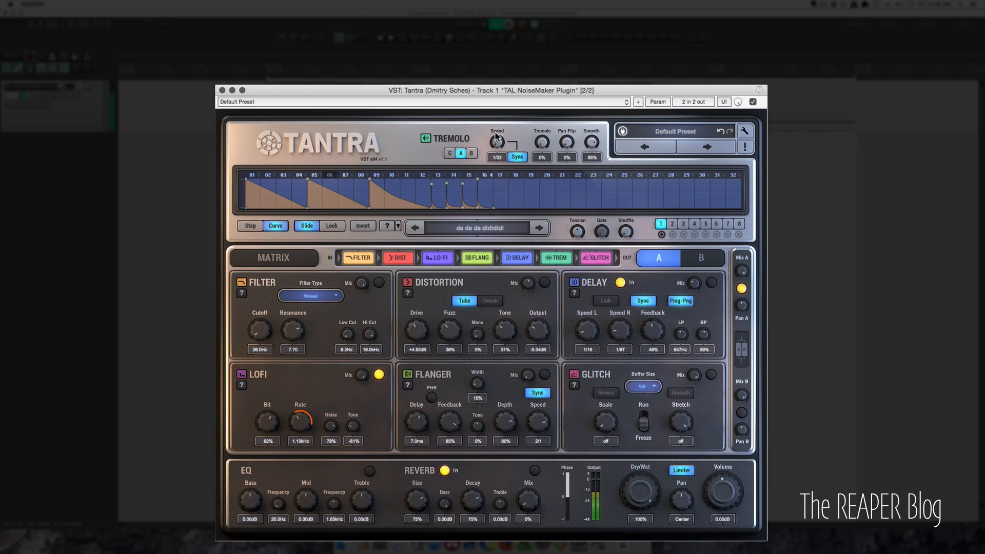
drag(496, 115, 495, 114)
Set the Lo-Fi Rate to 3.39 kHz, Noise to 0%, Tone to 11% and Bit to 0%, and switch the module off
drag(316, 436, 298, 442)
drag(353, 426, 353, 377)
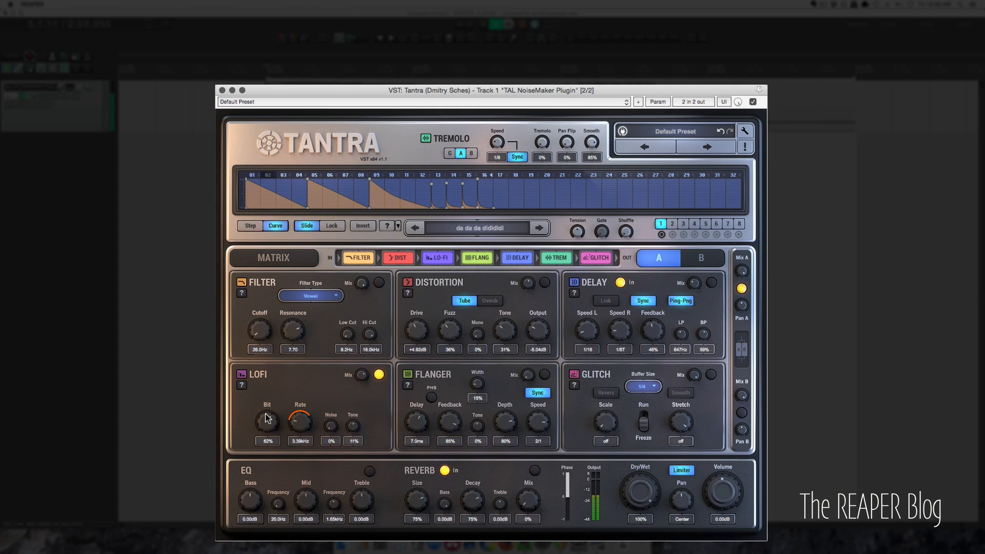
drag(263, 461, 270, 484)
click(379, 374)
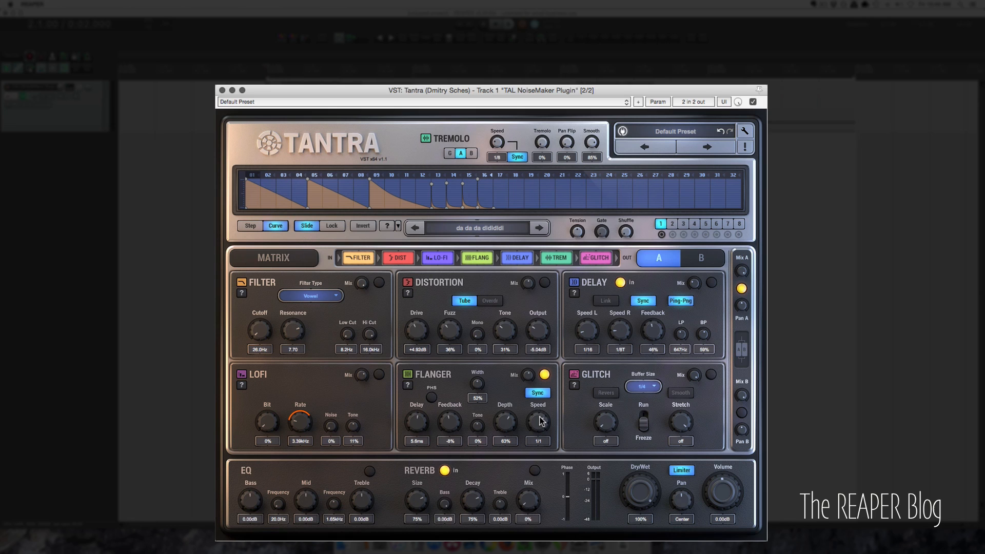
Set the flanger's Delay to 14.2 ms, Feedback to 19% and Depth to 68%
drag(504, 421, 503, 437)
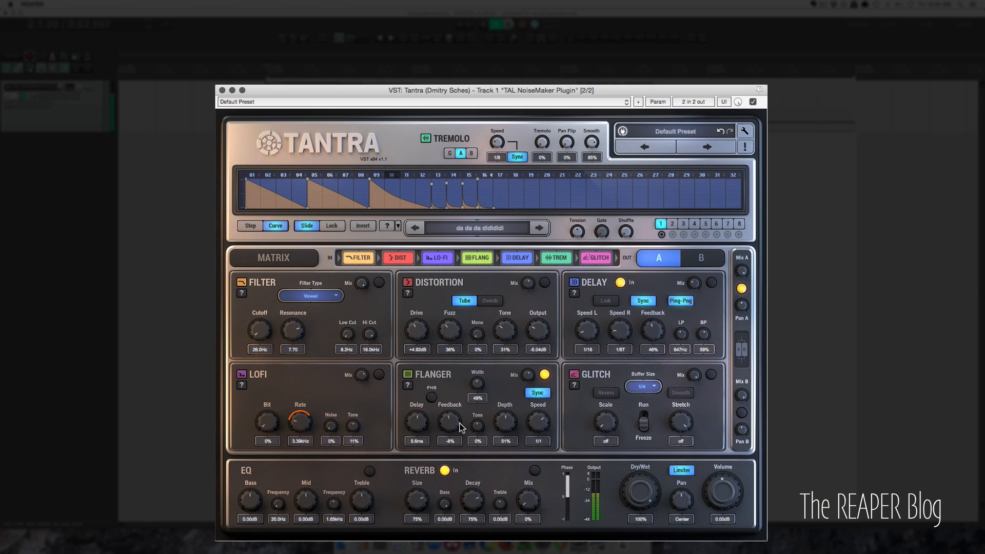
drag(449, 428, 417, 394)
drag(516, 429, 505, 448)
drag(503, 485, 454, 390)
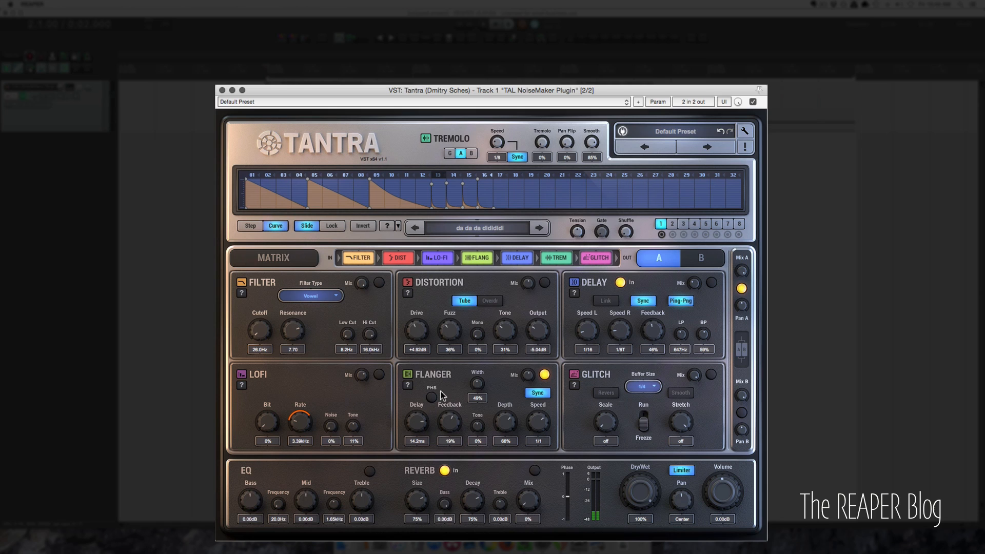
Enable the flanger's PHS switch, start playback, and set Feedback to 81%, Delay to 4.6 ms and Width to 100%
click(434, 399)
key(space)
drag(450, 421, 451, 469)
drag(418, 423, 436, 462)
drag(479, 384, 479, 324)
drag(449, 427, 451, 358)
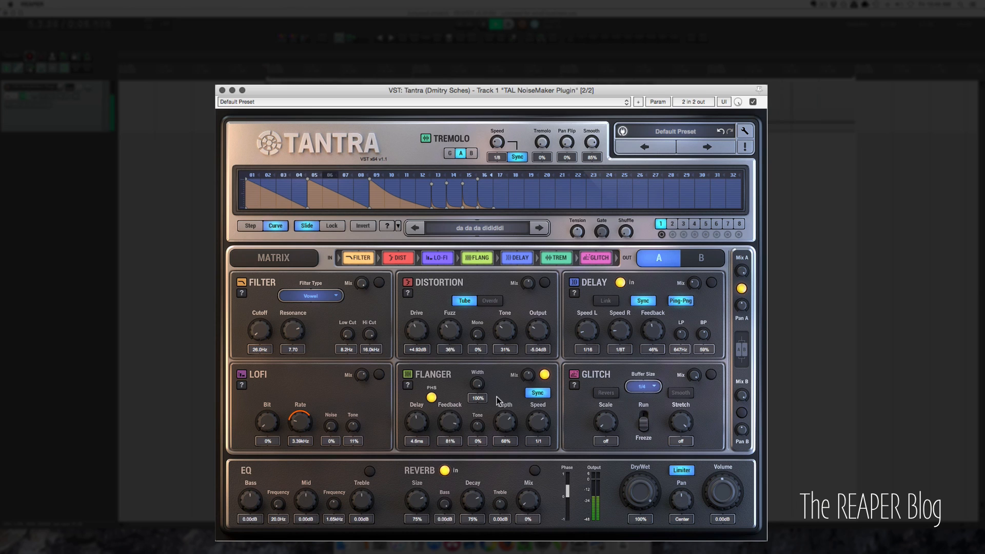
Sweep the flanger's Depth and Speed during playback
drag(504, 426, 523, 459)
drag(538, 423, 537, 466)
drag(504, 426, 478, 386)
Turn off the flanger's PHS switch, sweep Tone back to 0%, and set Width to 53% and Delay to 1.9 ms
click(431, 398)
drag(477, 431, 481, 456)
drag(480, 383, 479, 465)
drag(480, 427, 457, 456)
drag(420, 421, 421, 429)
drag(486, 432, 481, 452)
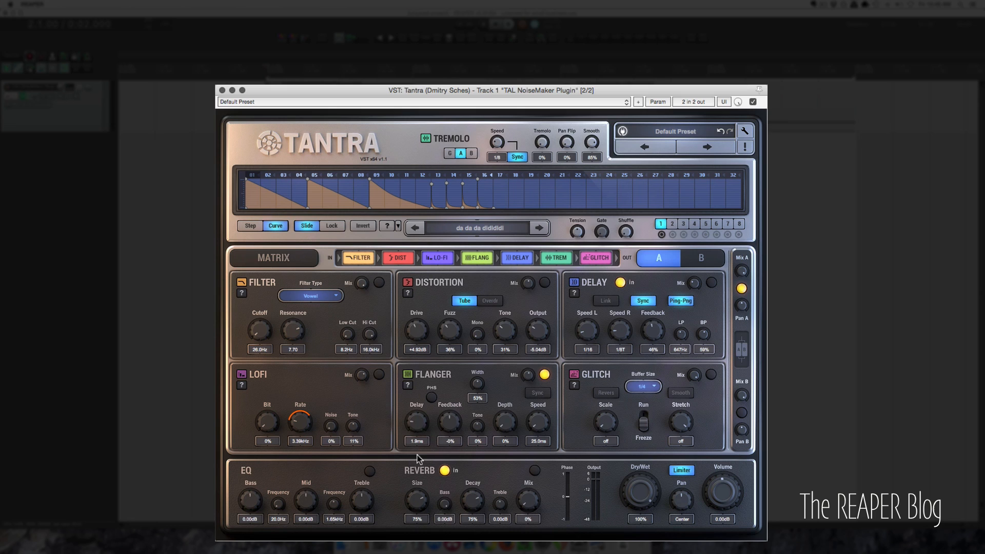
Start playback, compare the flanger bypassed and active, and sweep its Delay, Depth, Feedback and Speed
key(space)
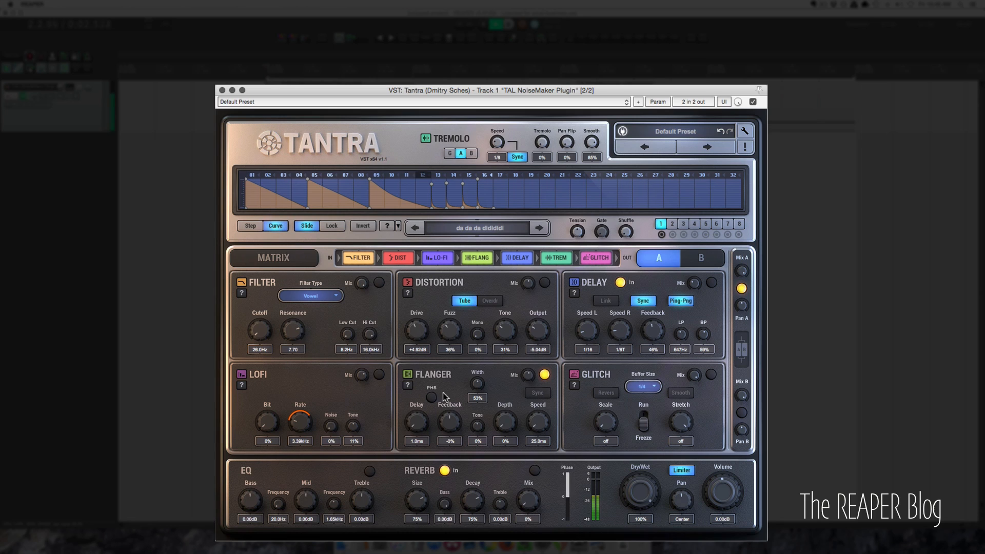
click(545, 375)
click(545, 375)
drag(417, 415, 417, 372)
drag(509, 421, 534, 406)
drag(451, 430, 480, 327)
drag(533, 426, 512, 445)
Compare the flanger off and on again, set its Delay to 12.7 ms and try the PHS switch
click(545, 375)
click(545, 375)
drag(417, 424, 418, 391)
click(432, 398)
click(432, 398)
Set the flanger's Feedback to -14%, Depth to 2%, Speed to 1.43 s and Width to 100%, and switch it off
drag(450, 476, 453, 461)
drag(503, 431, 479, 444)
drag(543, 422, 539, 365)
mouse_move(480, 393)
mouse_down()
mouse_move(490, 479)
mouse_move(487, 387)
mouse_up()
click(545, 377)
Switch on the glitch module, look through its buffer sizes, try Reverse and enable Smooth
click(711, 375)
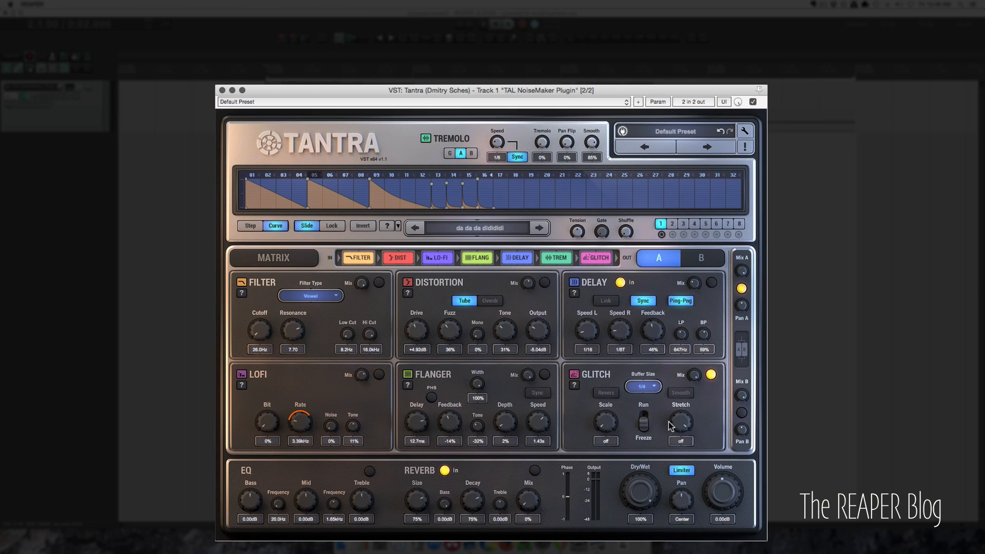
click(649, 388)
click(655, 386)
click(655, 387)
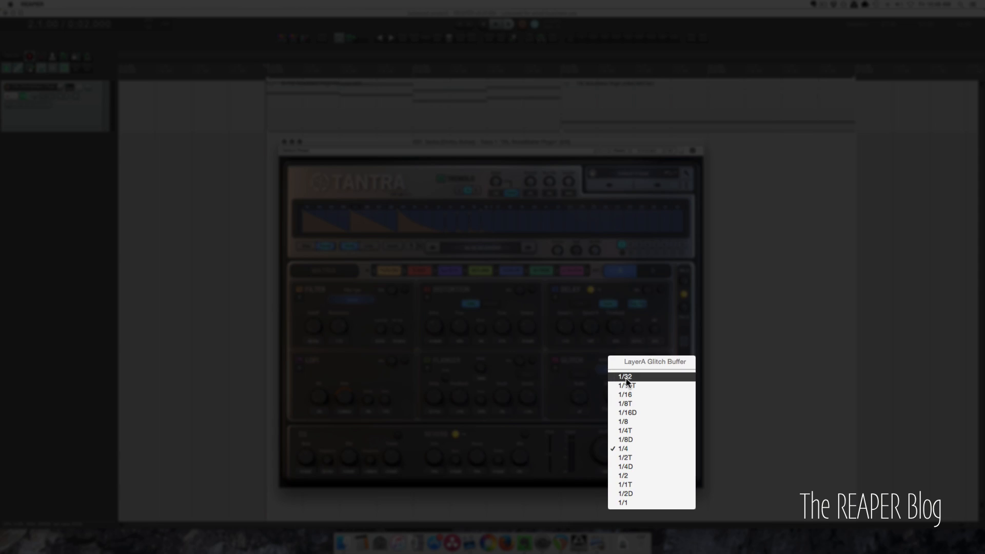
click(591, 382)
click(609, 394)
click(682, 394)
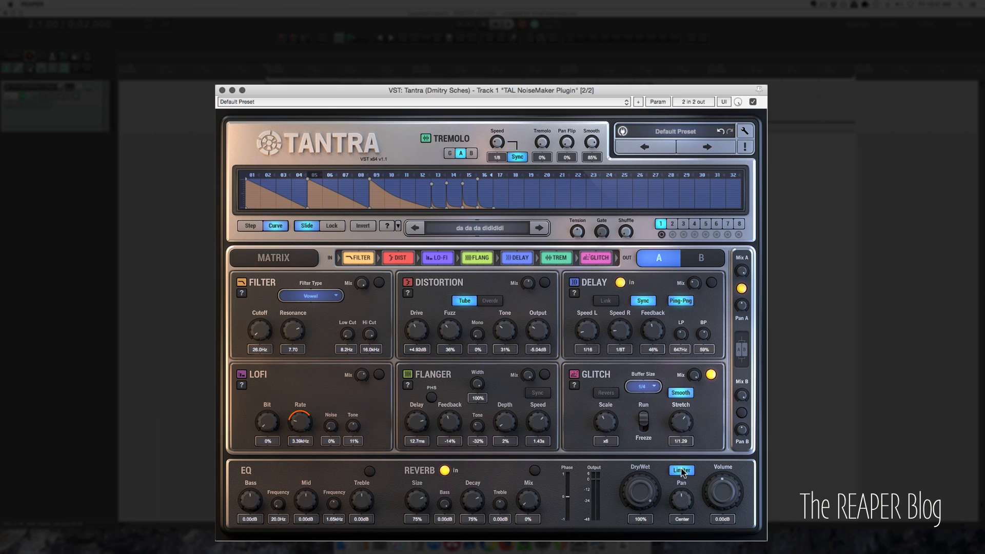
Turn the glitch Scale off, try the Run/Freeze switch and review the buffer size options
drag(612, 426, 628, 502)
click(646, 434)
click(645, 430)
click(651, 388)
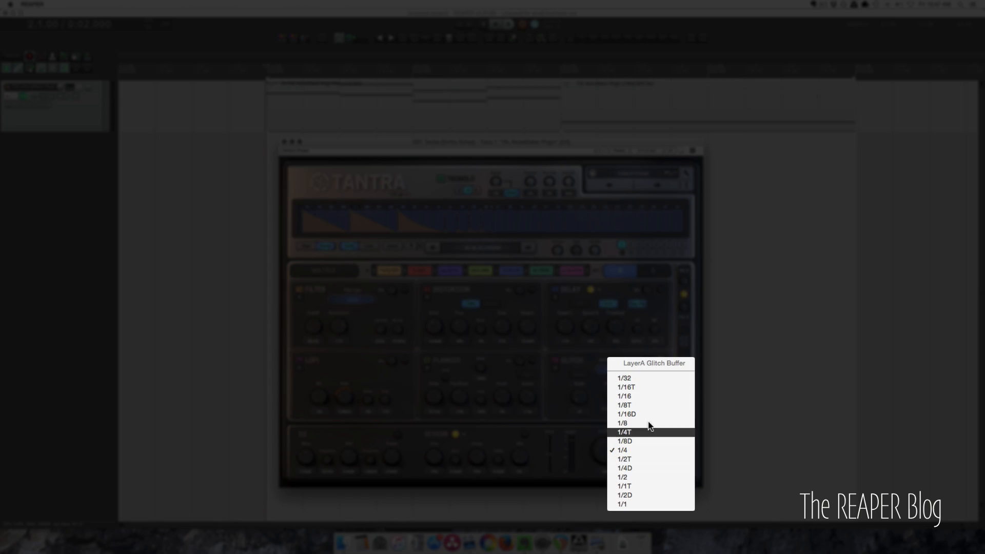
click(594, 409)
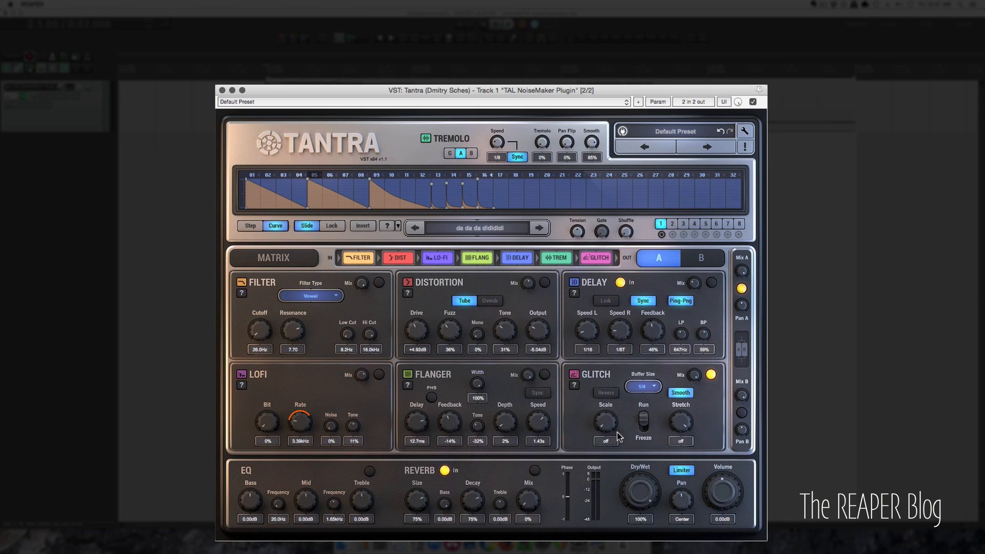
Set the glitch Scale to x2, the Buffer Size to 1/8, and raise Scale to x20
drag(610, 425, 606, 405)
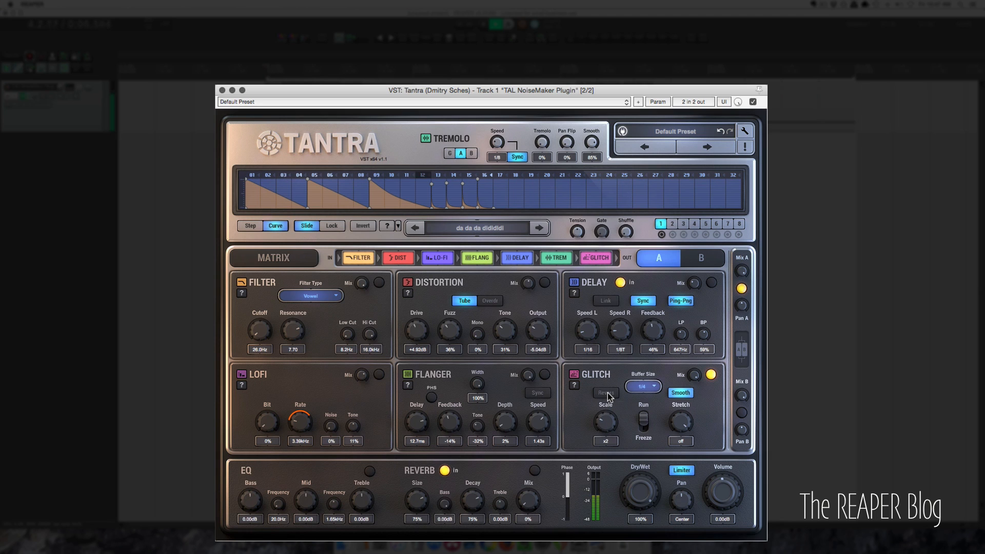
click(650, 391)
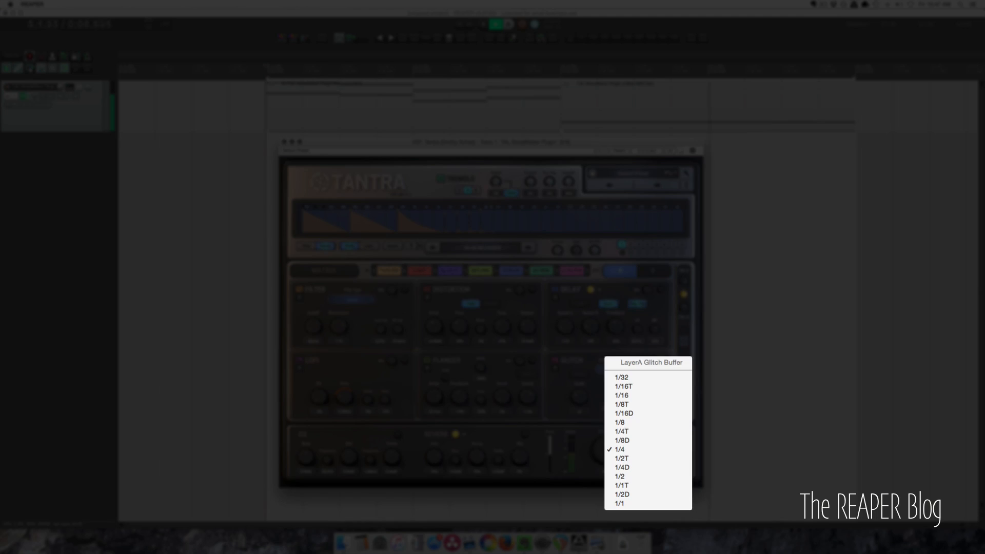
click(626, 423)
mouse_move(607, 423)
mouse_down()
mouse_move(605, 374)
mouse_move(609, 420)
mouse_up()
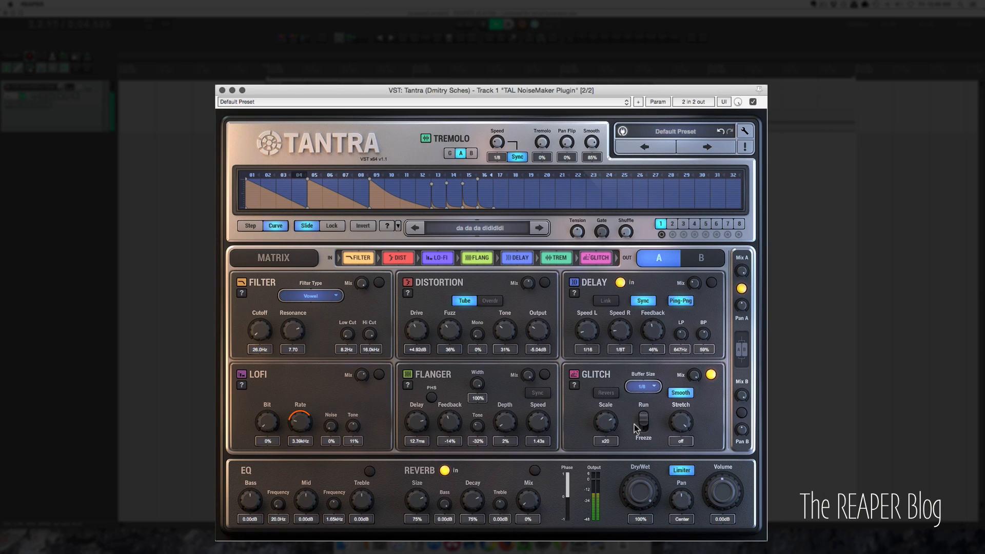
Toggle the glitch Run/Freeze switch, sweep Stretch back to off and set Scale to x6
click(644, 422)
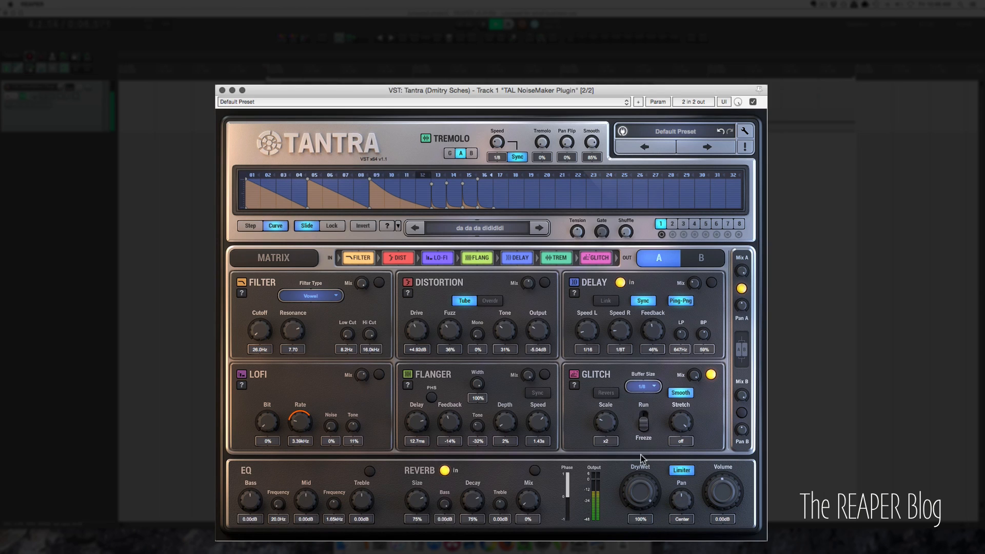
drag(604, 426, 609, 447)
drag(671, 425, 672, 461)
drag(681, 422, 685, 468)
drag(614, 422, 631, 399)
drag(680, 424, 679, 394)
Try the glitch Smooth switch, enable Reverse, and set Buffer Size to 1/4 and Scale to x1
click(680, 393)
click(608, 393)
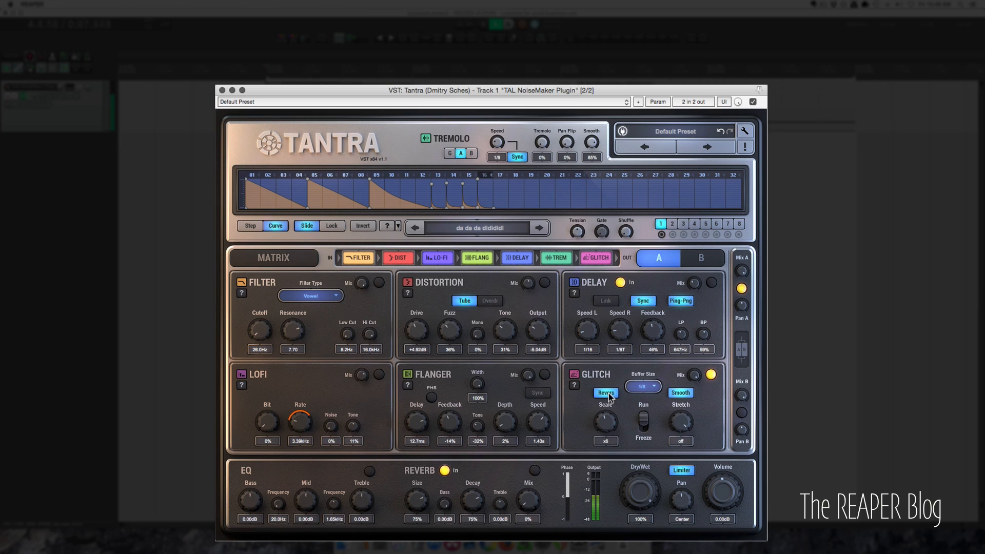
click(644, 387)
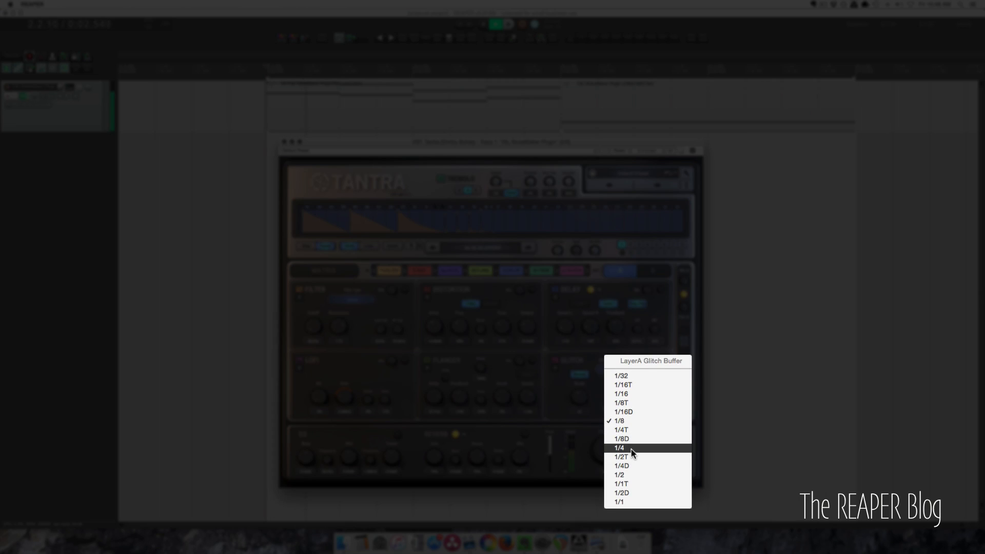
click(630, 448)
drag(606, 423, 608, 463)
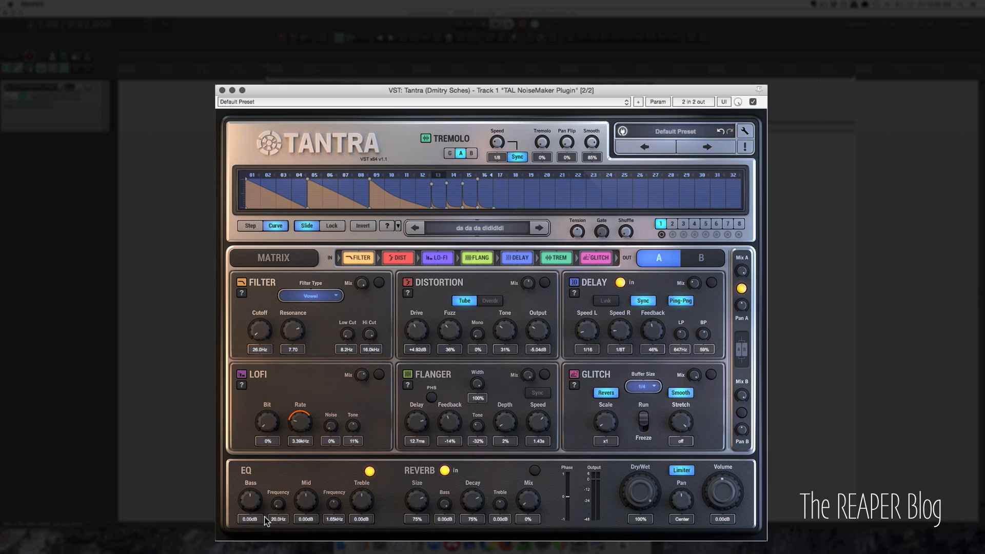
Set the EQ's Bass to -2.24 dB, Mid to +5.00 dB at 1.52 kHz and Treble to +9.76 dB
drag(250, 502, 275, 455)
drag(305, 487, 248, 532)
drag(358, 505, 340, 466)
drag(309, 501, 313, 463)
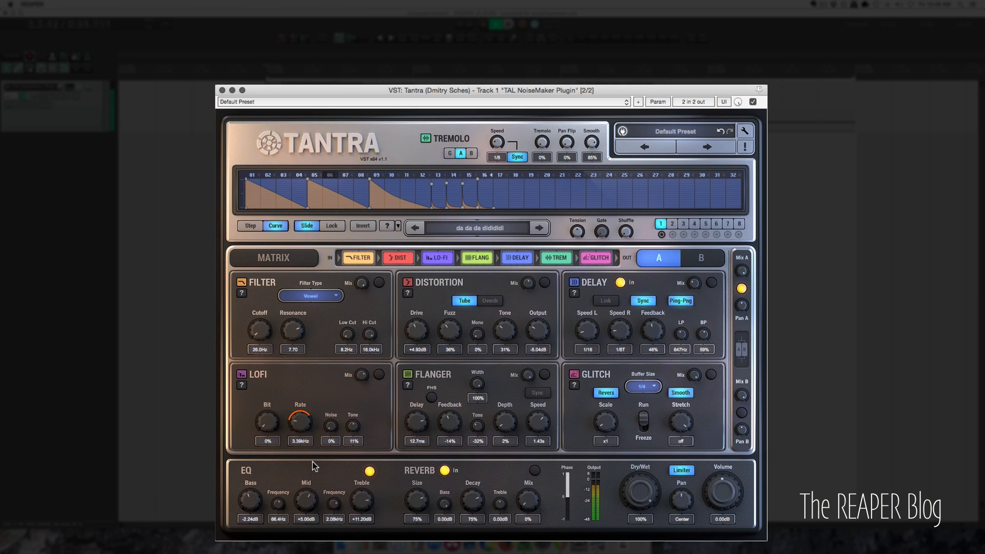
mouse_move(332, 501)
mouse_down()
mouse_move(333, 537)
mouse_move(331, 478)
mouse_move(331, 551)
mouse_move(339, 515)
mouse_up()
drag(364, 496, 369, 486)
Stop playback, switch the EQ off and the reverb on, and restart playback
key(space)
click(370, 472)
click(535, 474)
key(space)
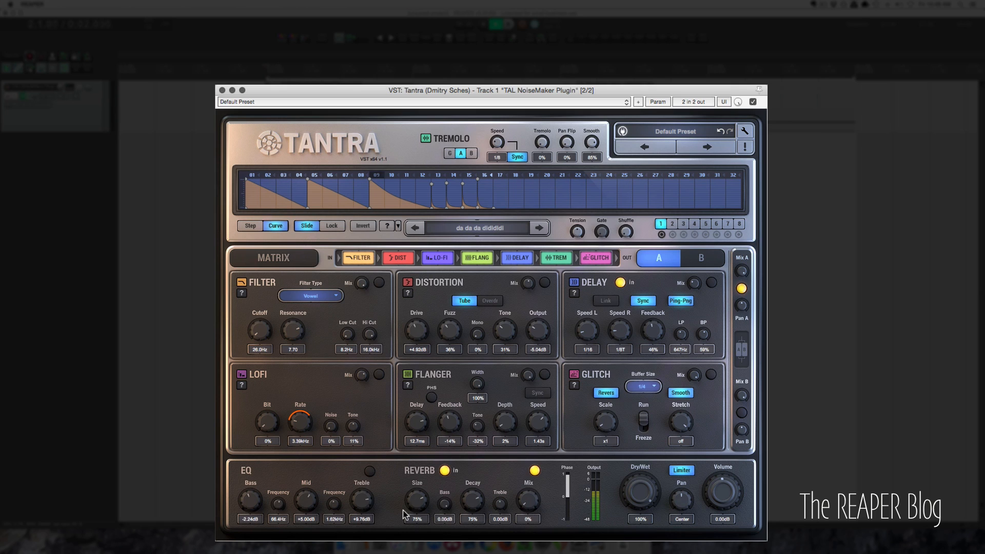
Set the reverb's Size, Decay and Mix to 100% and audition it with a short playback
drag(405, 506, 421, 544)
drag(536, 506, 526, 390)
drag(420, 502, 418, 531)
drag(464, 509, 469, 525)
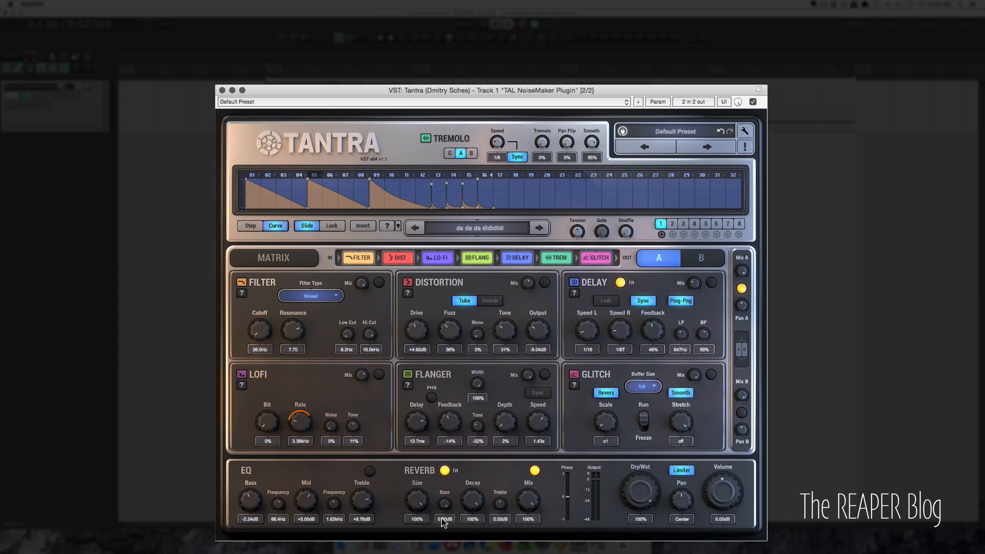
key(space)
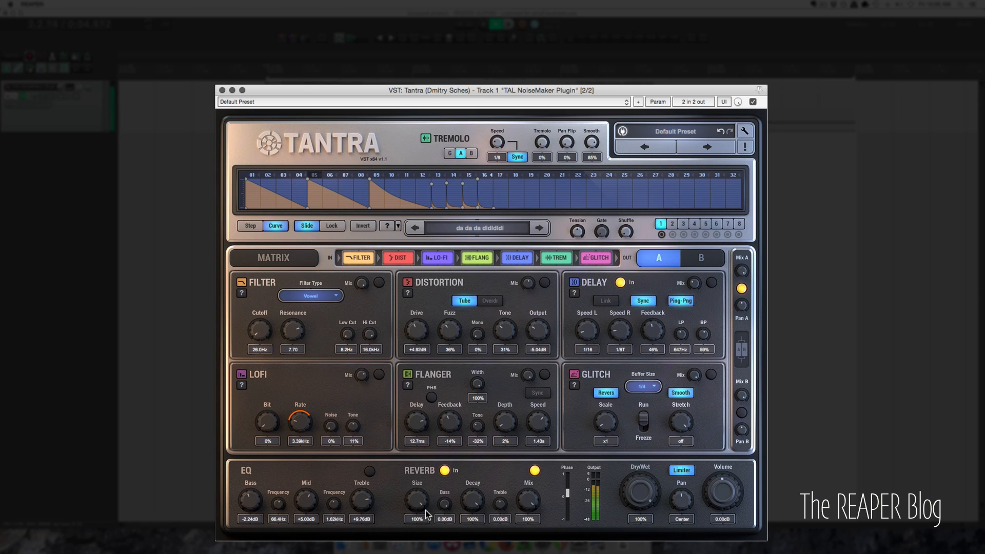
key(space)
Set the reverb's Bass to -3.75 dB, Treble to -1.80 dB, and Size and Decay to 0%, then toggle the reverb off and on
drag(443, 507, 449, 528)
drag(504, 506, 502, 519)
drag(420, 501, 418, 537)
drag(467, 491, 423, 522)
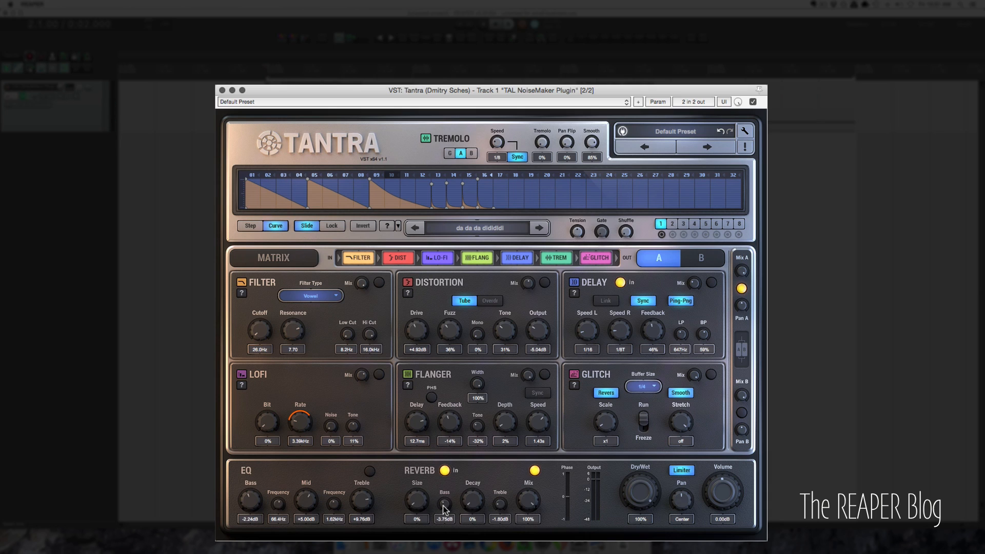
click(534, 471)
click(535, 471)
Dial in a small reverb with Size at 29%, Decay at 36% and Mix at 31%
drag(416, 498, 417, 493)
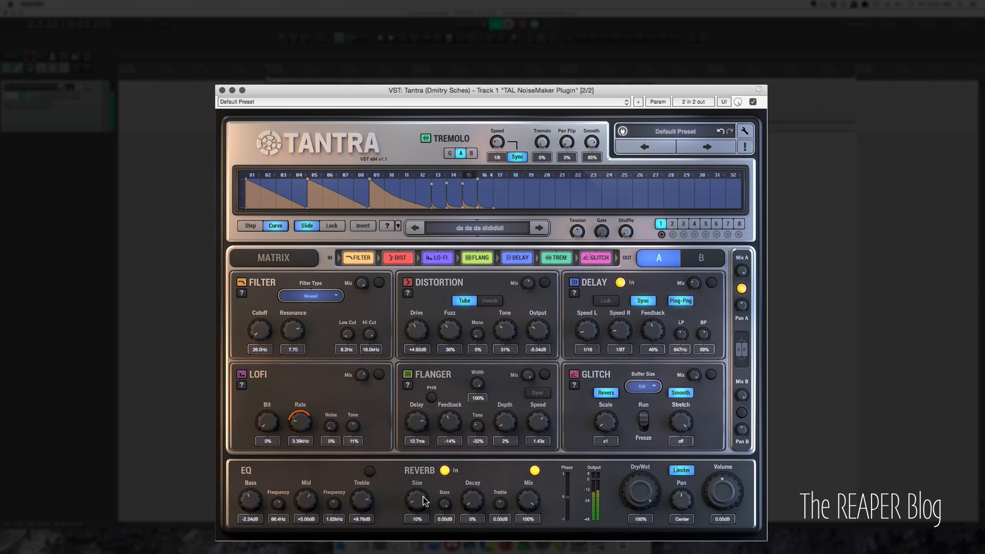
drag(472, 501, 472, 496)
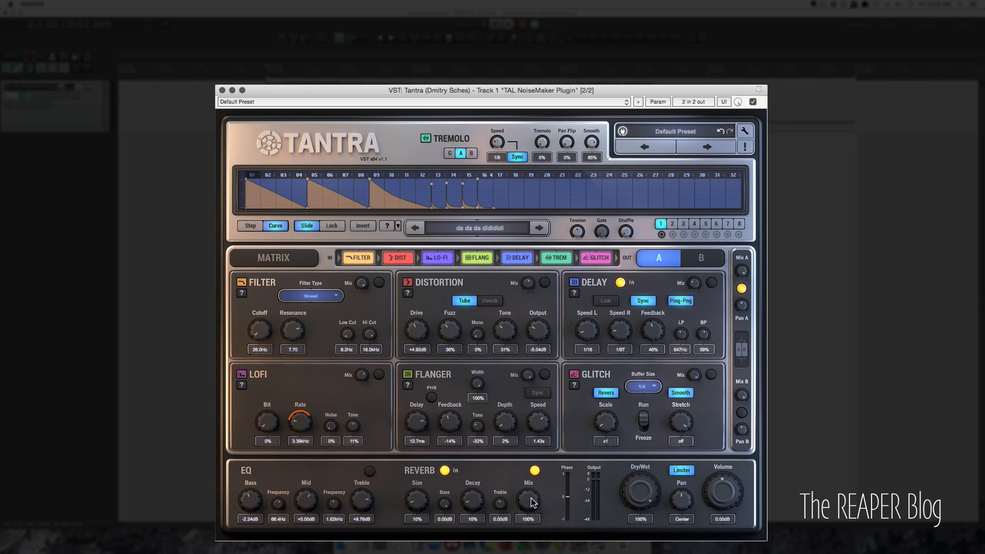
drag(533, 504, 473, 477)
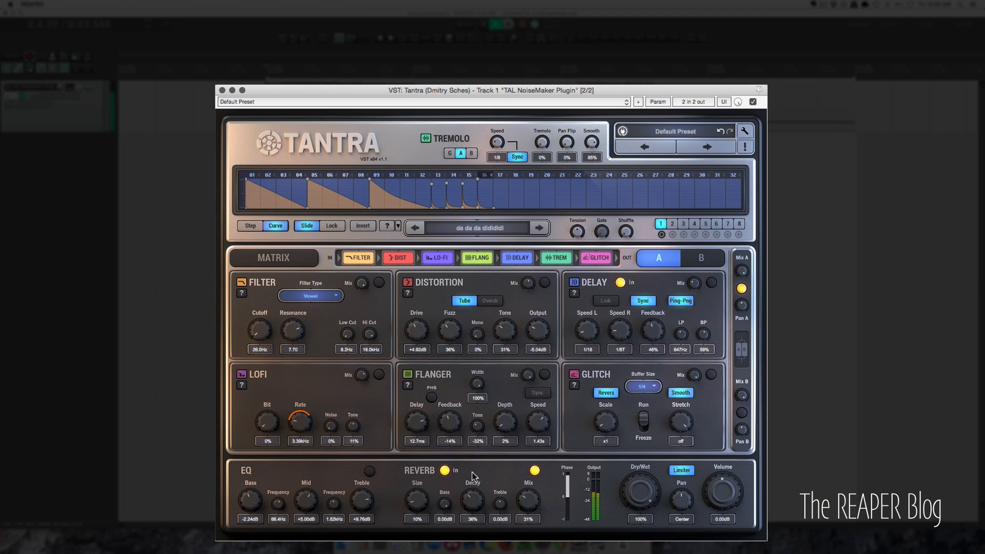
drag(419, 498, 420, 477)
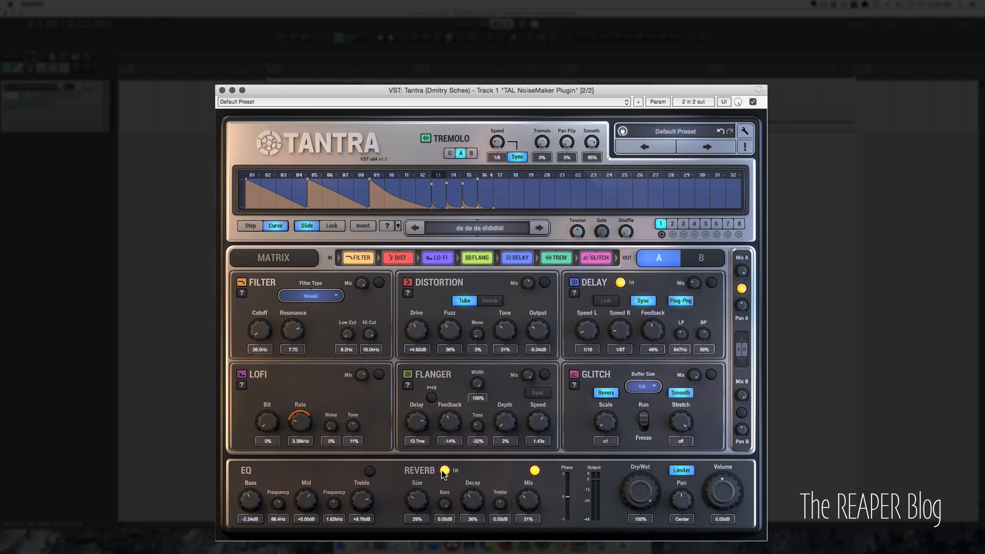
Compare the reverb's In switch on and off during playback with Size at 100%, Decay at 94% and Mix at 51%
click(445, 471)
click(445, 471)
key(space)
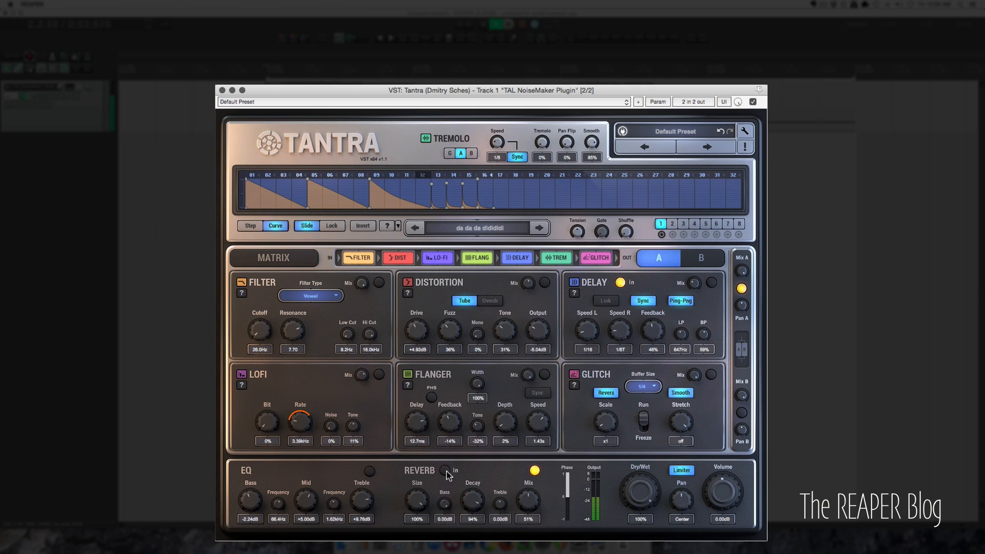
click(447, 471)
click(445, 471)
click(445, 471)
click(445, 470)
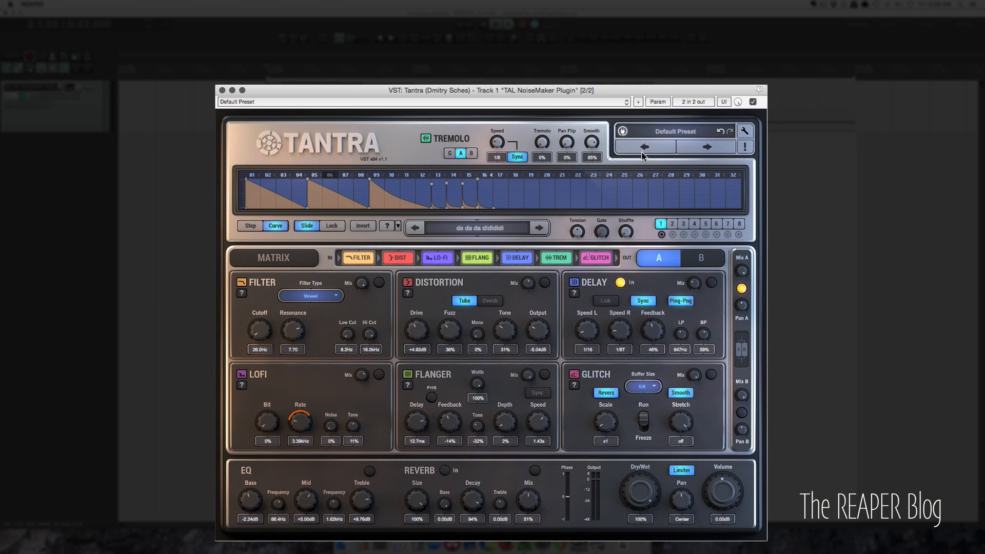
Reset to the default preset and build a two-step gate on modulator 1 with step 2 at zero, Tremolo 50% and Smooth 100%
click(657, 131)
click(623, 169)
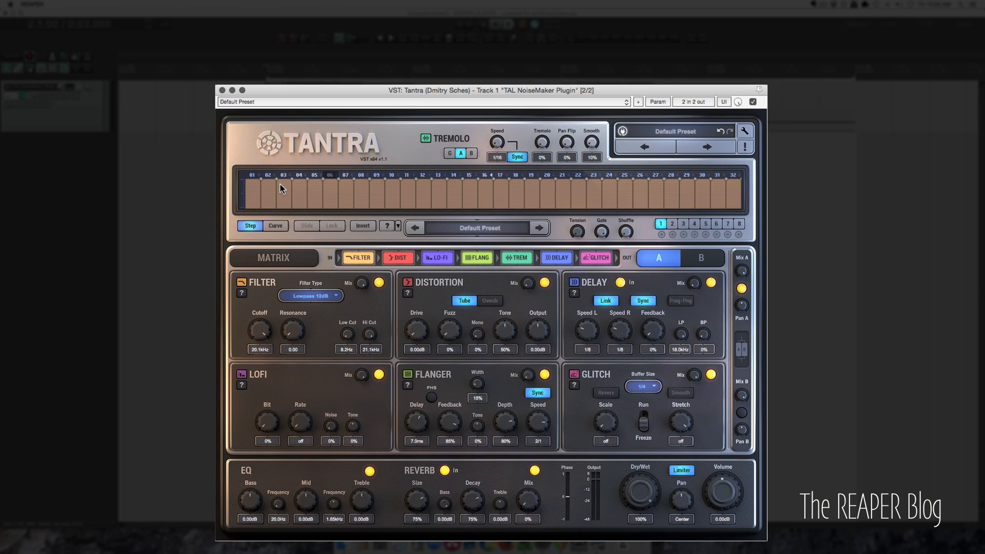
drag(275, 180, 280, 243)
drag(742, 180, 283, 177)
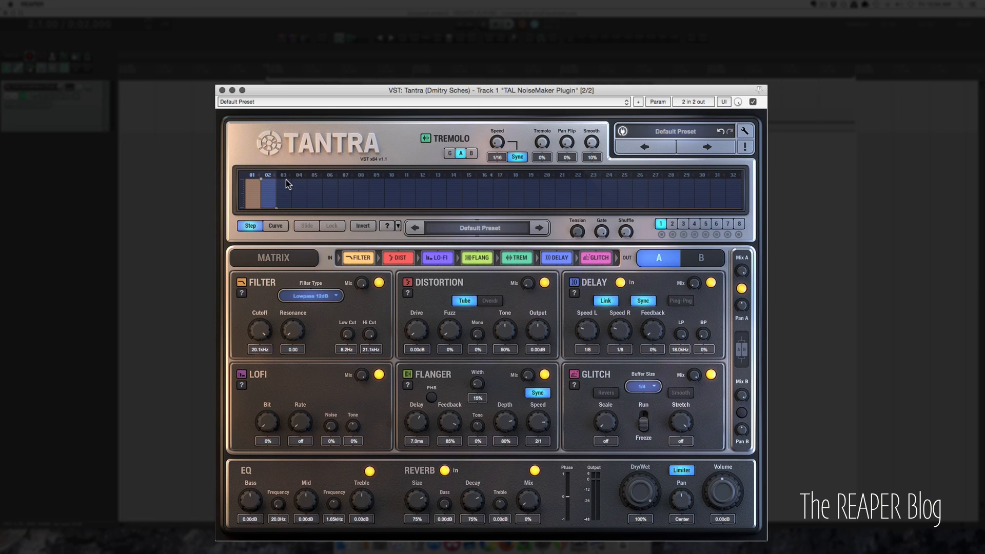
drag(542, 143, 537, 92)
key(space)
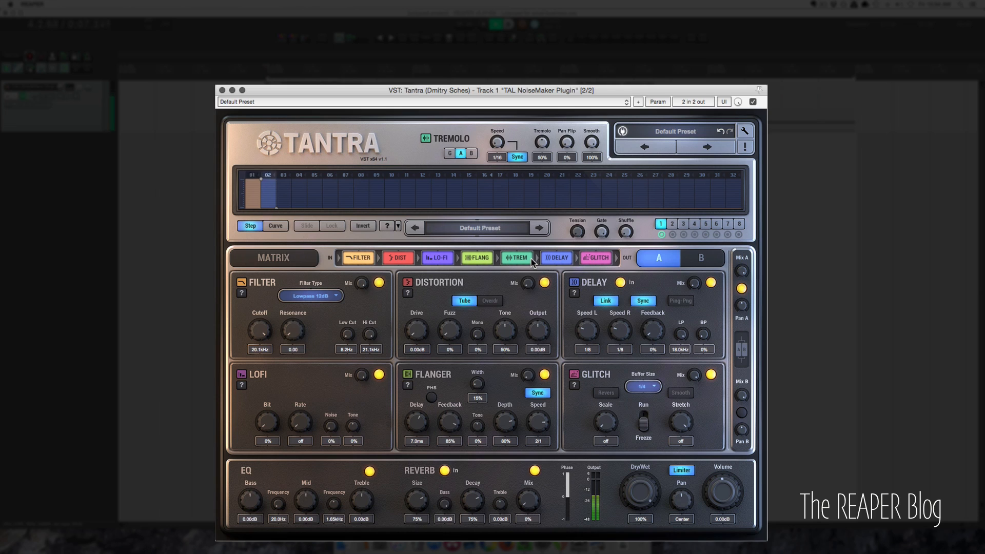
Switch modulator 2 to Curve mode and shape a rounded four-step hump peaking at the end of step 2
click(672, 224)
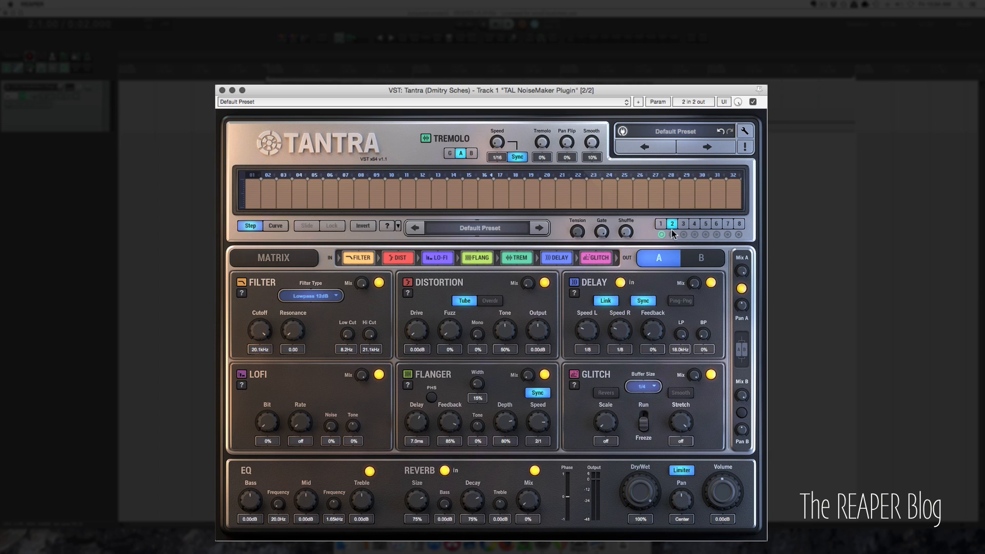
click(277, 227)
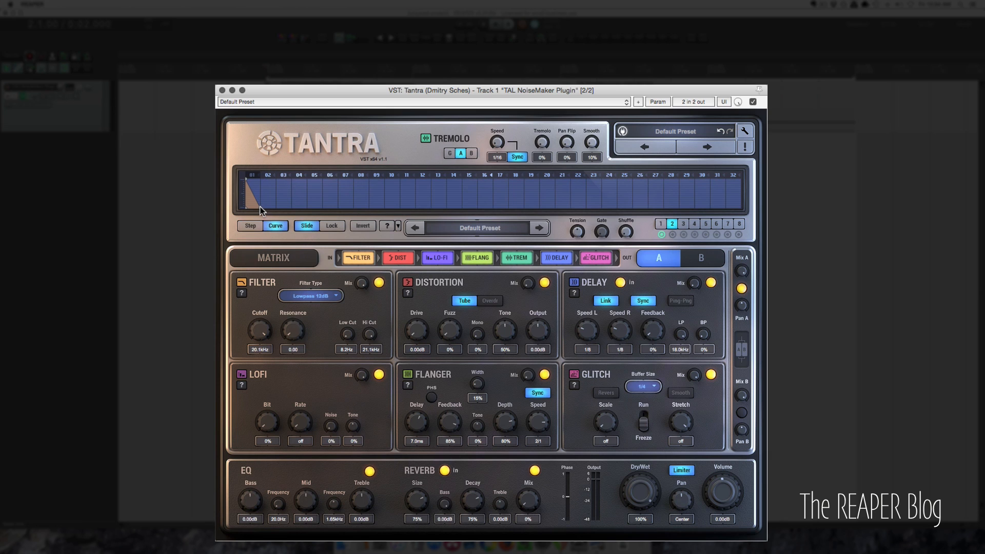
drag(261, 211, 278, 181)
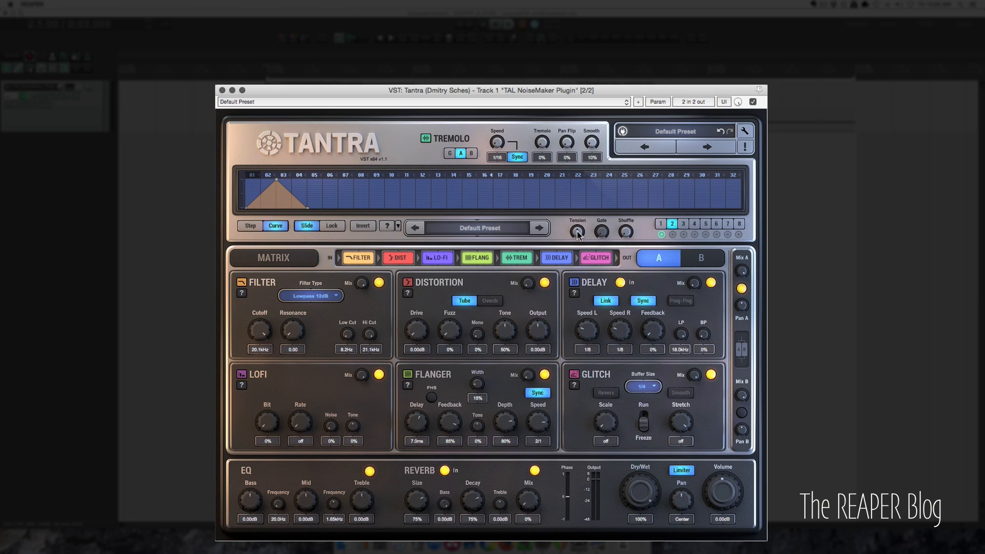
drag(577, 232, 565, 216)
drag(262, 192, 289, 203)
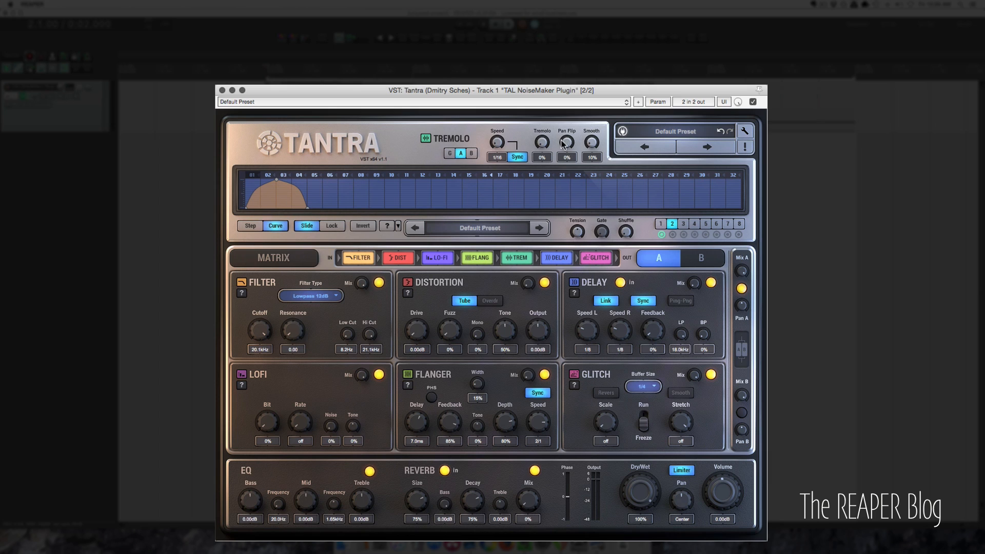
Set modulator 2's Pan Flip to 10%, lower the curve's peak, and route it to G before restarting playback
mouse_move(568, 147)
mouse_down()
mouse_move(564, 120)
mouse_move(564, 131)
mouse_up()
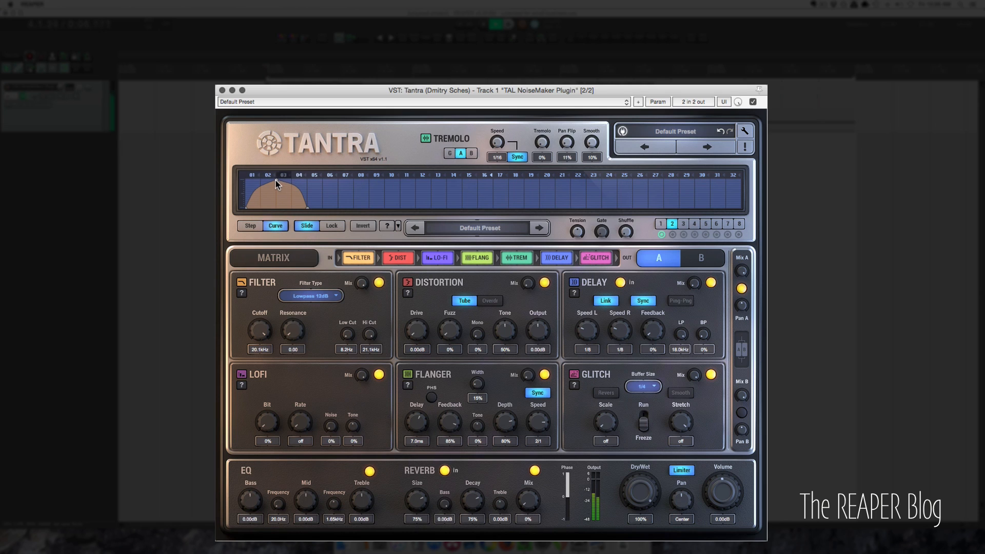
drag(275, 202, 277, 200)
drag(566, 144, 577, 163)
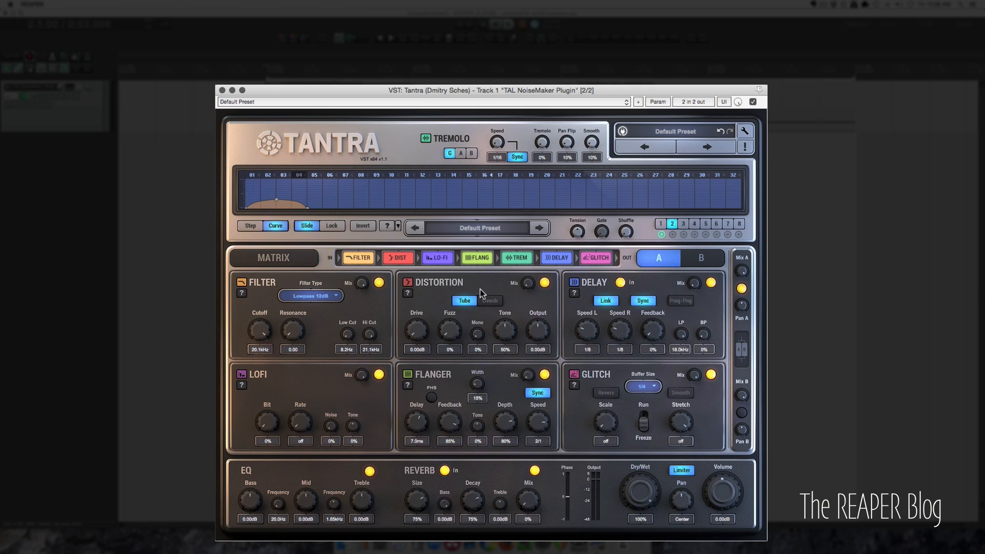
key(space)
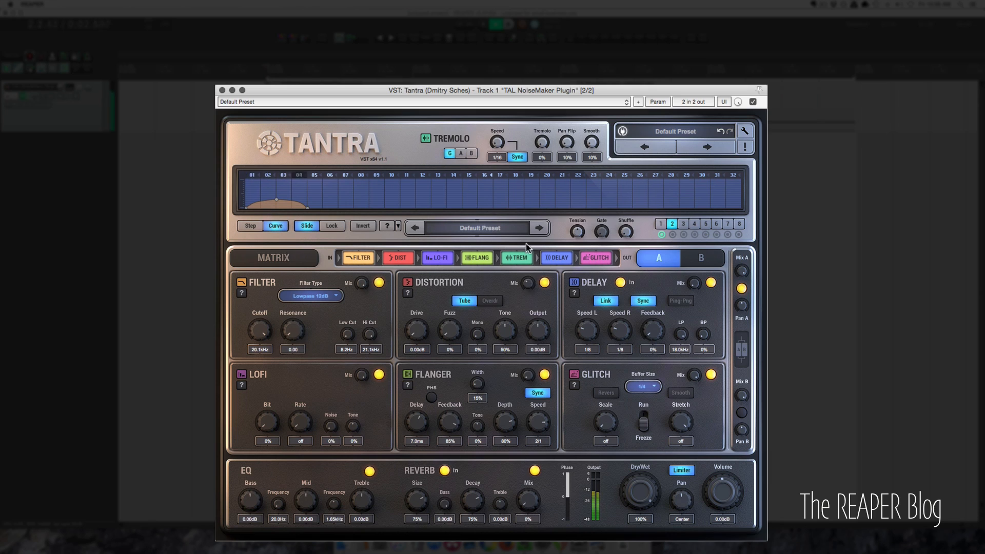
Set the distortion's Drive to +3.90 dB and Fuzz to 26%, and unlink the delay with Speed L at 1/16D and Speed R at 1/8D
drag(420, 325, 421, 295)
drag(451, 326, 449, 305)
drag(590, 332, 620, 322)
click(605, 301)
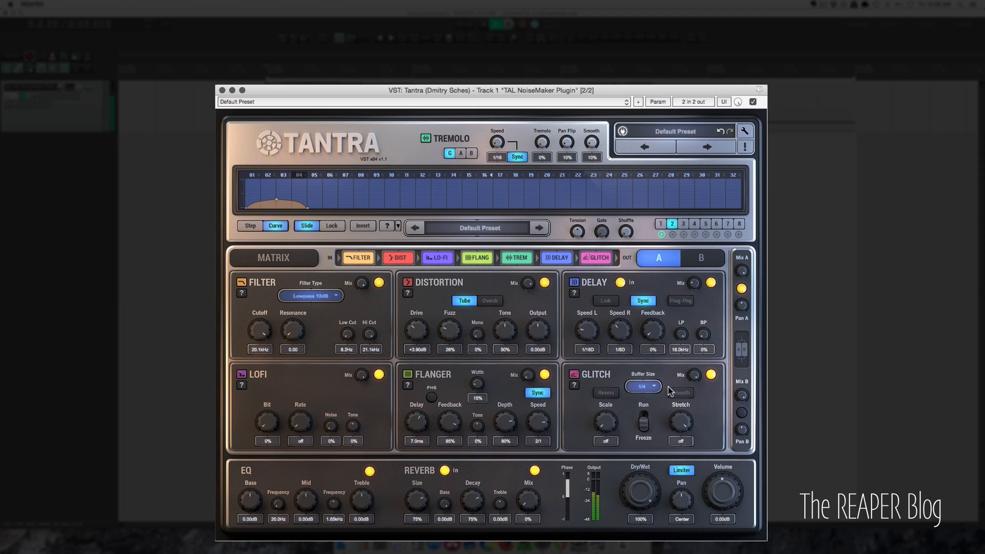
Try out the glitch Scale and the lo-fi Bit controls during playback
drag(611, 424, 611, 420)
mouse_move(268, 423)
mouse_down()
mouse_move(271, 367)
mouse_move(273, 408)
mouse_up()
Shorten modulator 3's pattern to two steps with step 2 at zero, and set its Speed to 1/2
click(684, 224)
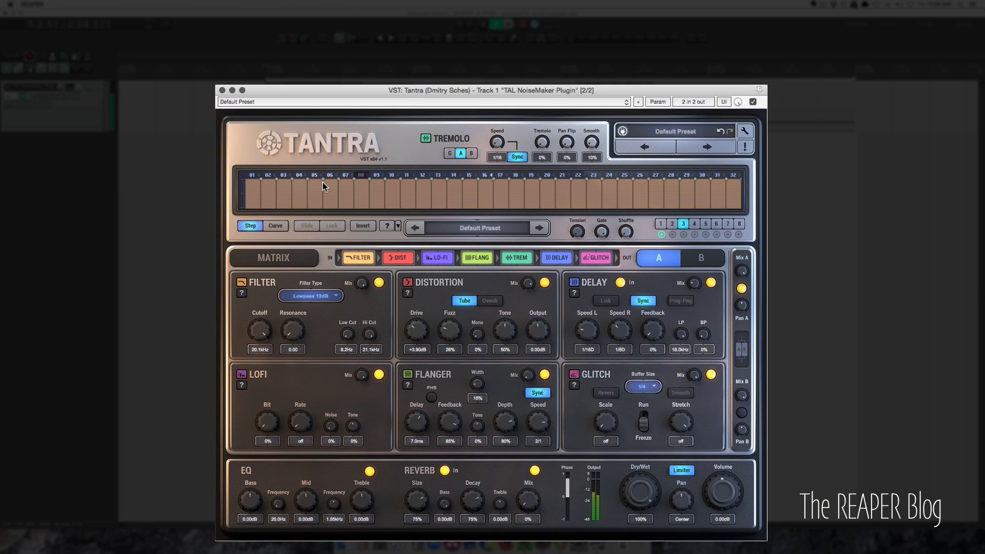
drag(275, 178, 277, 216)
drag(720, 176, 285, 177)
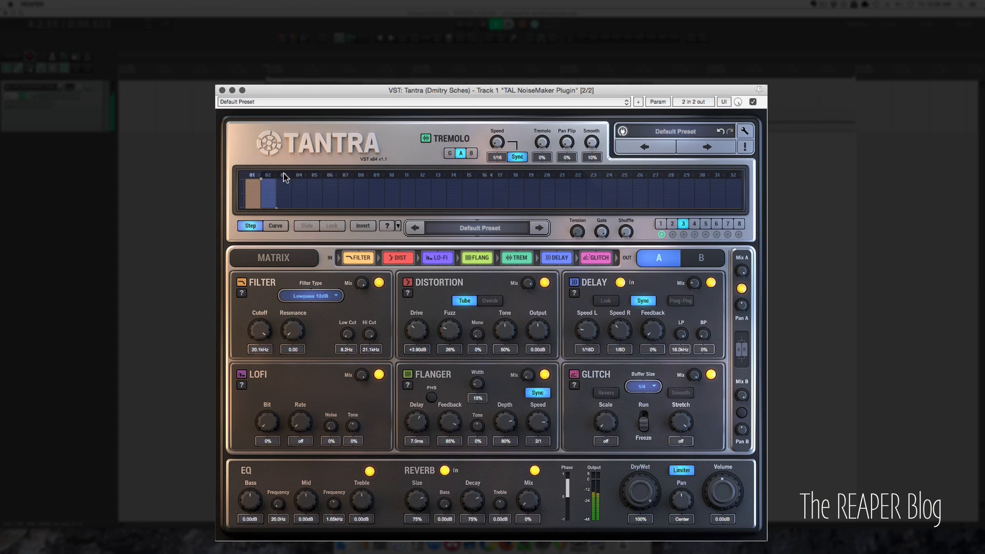
drag(497, 143, 494, 96)
Assign modulator 3 to the lo-fi Bit control and raise the modulation depth above 15%
drag(683, 234, 273, 409)
click(685, 234)
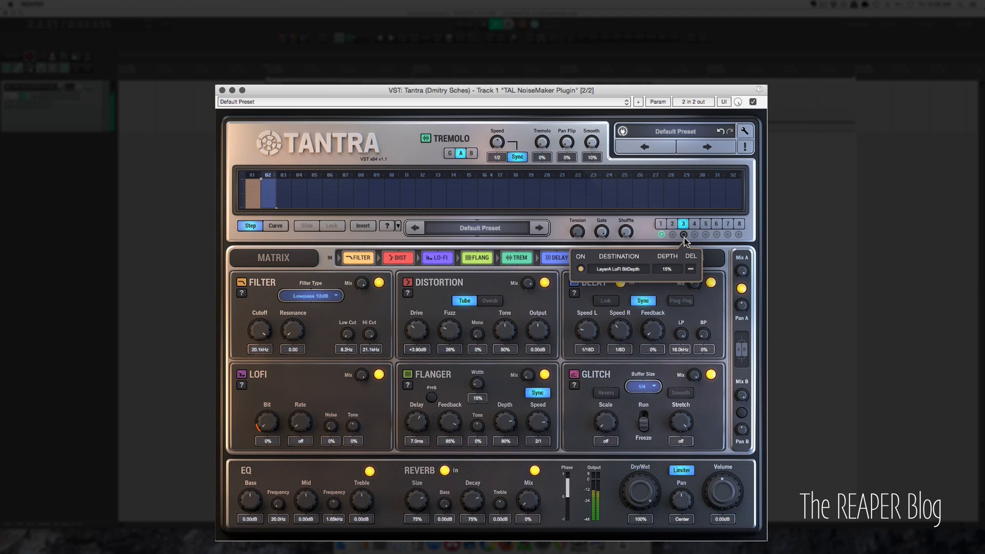
drag(672, 260, 673, 252)
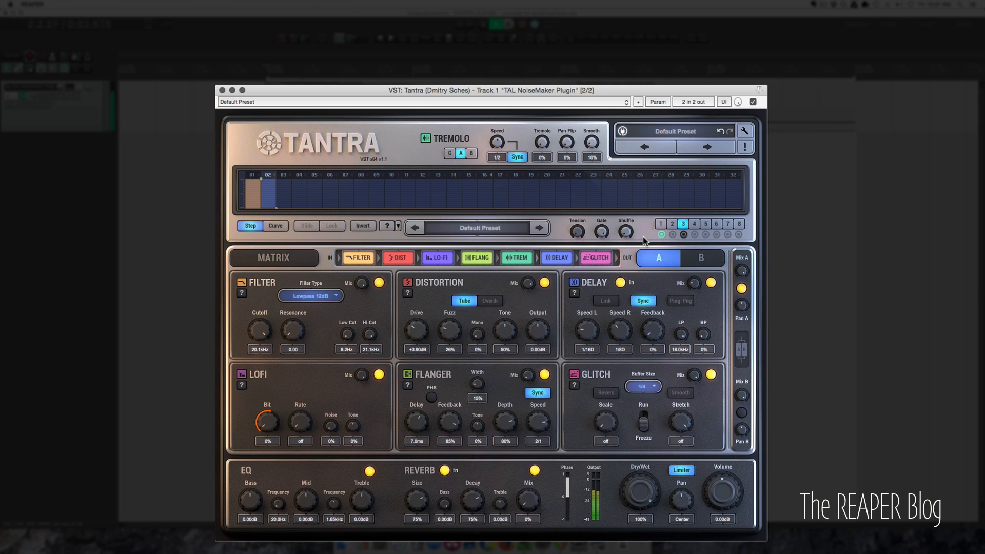
Set the lo-fi Rate to 44.1 kHz and move Lo-Fi ahead of Distortion in the effect chain
drag(294, 426, 296, 408)
double_click(303, 422)
drag(437, 257, 394, 258)
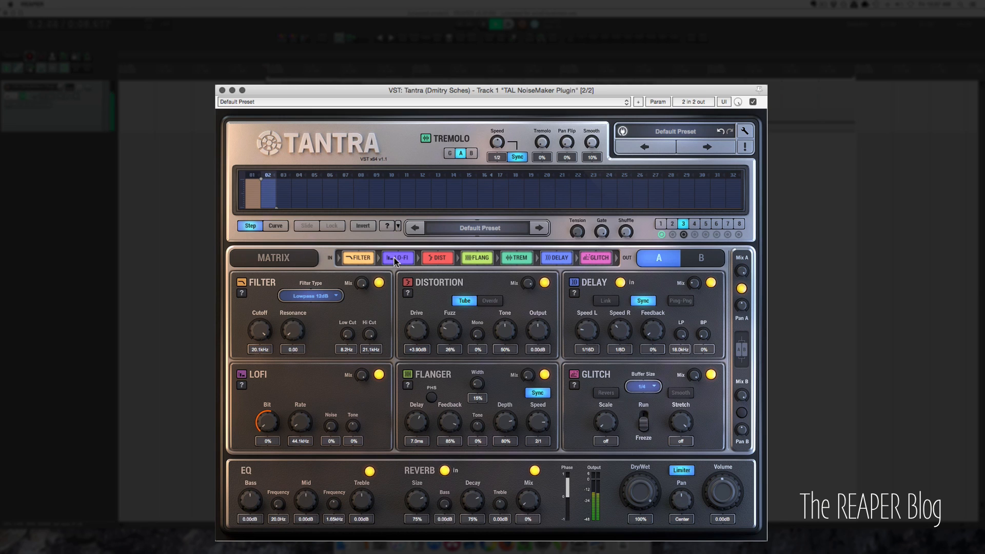
drag(555, 264, 424, 294)
drag(396, 258, 563, 267)
Set the reverb to Size 43%, Bass -3.75 dB, Decay 27% and Mix 34%, and the EQ's Bass to -4.32 dB and Mid to +3.40 dB
drag(528, 500, 477, 537)
drag(423, 498, 426, 541)
drag(445, 504, 446, 531)
drag(539, 500, 536, 490)
drag(304, 500, 254, 514)
Route modulator 1's tremolo to layer A and move Tremolo to the end of the effect chain
click(660, 223)
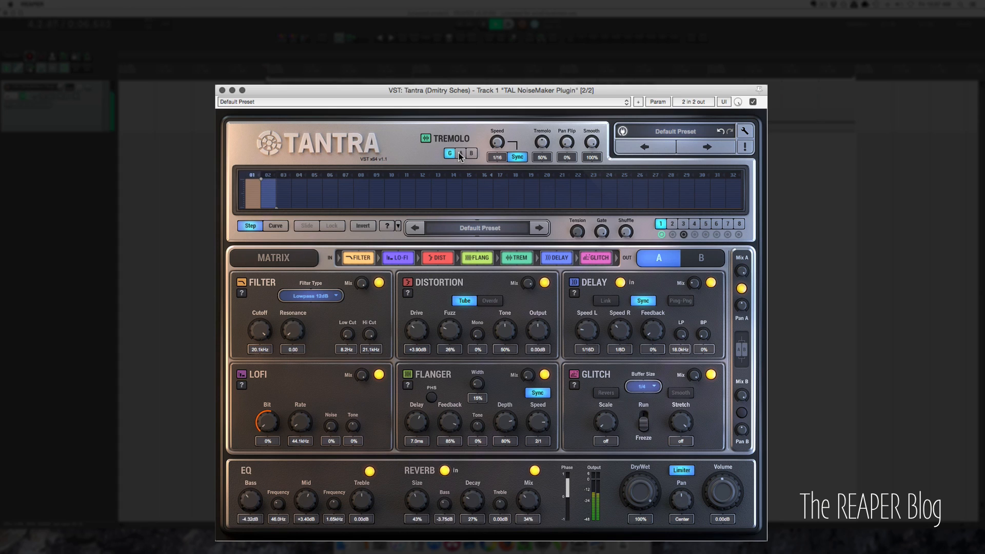
click(461, 154)
drag(531, 260, 598, 270)
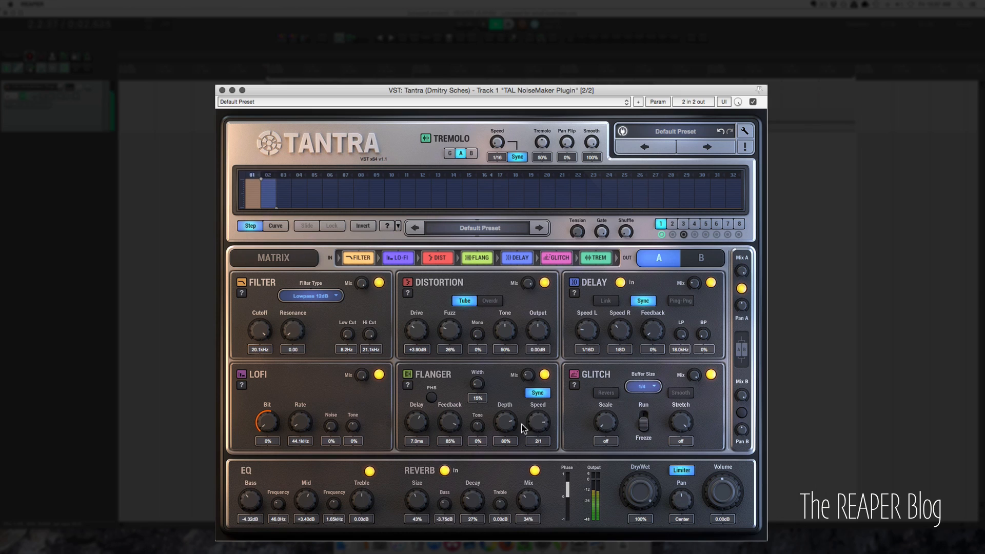
Set the flanger's Delay to 14.7 ms, Feedback to -74%, Depth to 59% and Width to 45%
drag(444, 422, 458, 515)
drag(417, 421, 422, 399)
drag(477, 383, 477, 353)
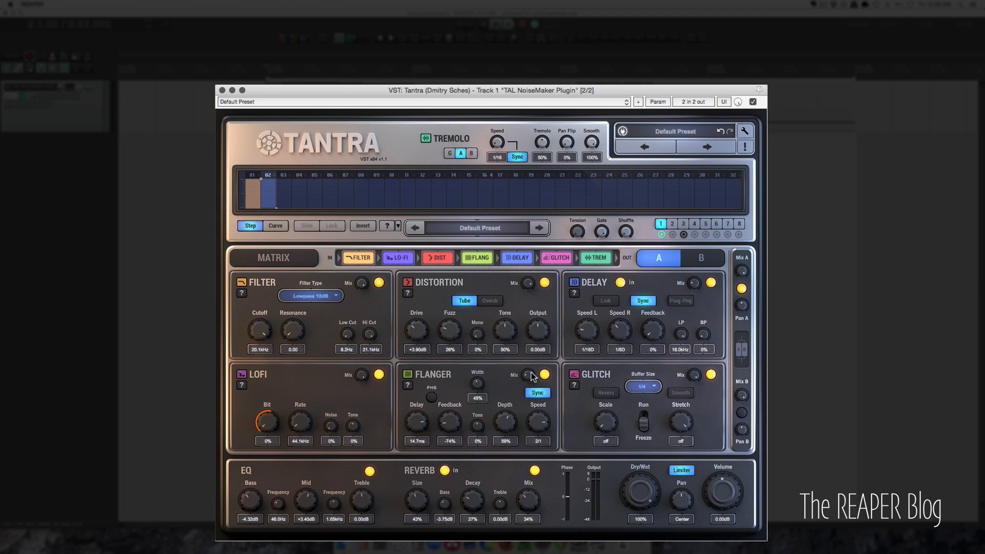
Select modulator 2 and try inverting its curve, then restore the original orientation
click(673, 223)
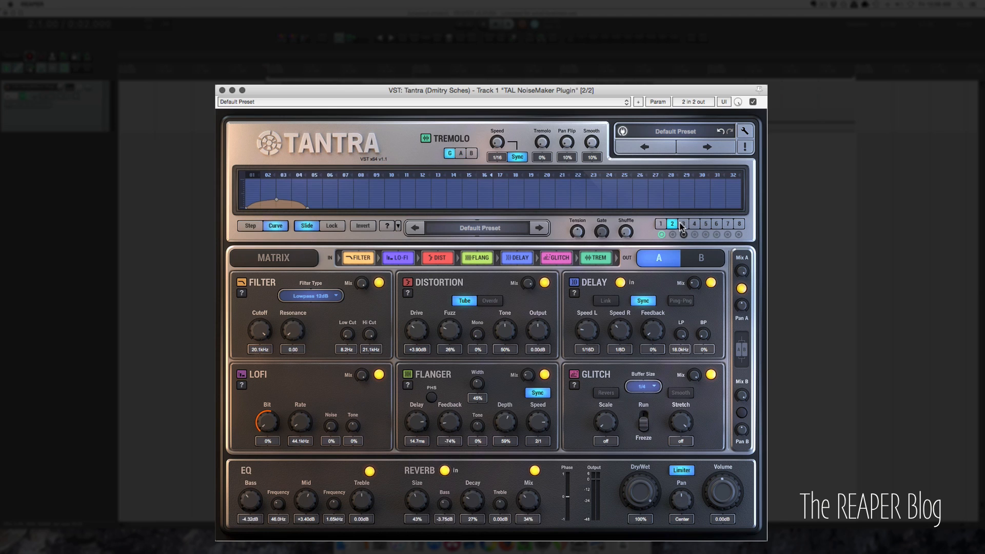
click(366, 227)
click(365, 228)
Open the modulation matrix and examine the source, depth and destination options of the second row
click(313, 260)
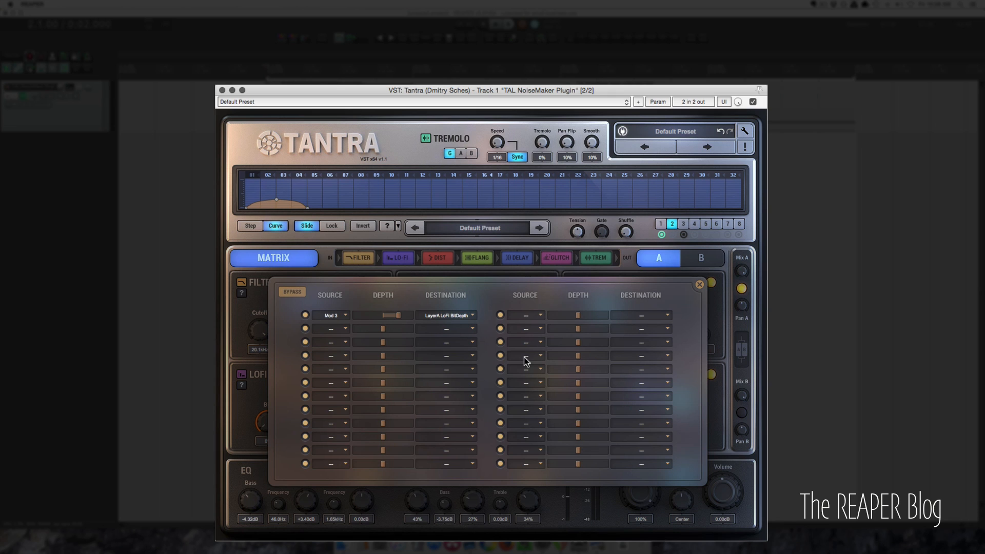
click(342, 328)
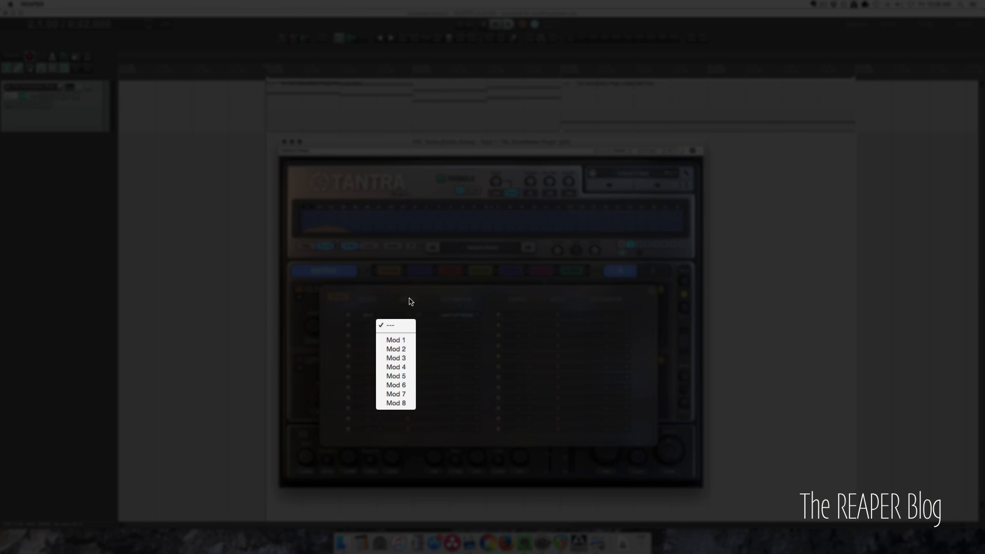
click(408, 298)
mouse_move(408, 326)
mouse_down()
mouse_move(384, 326)
mouse_move(412, 327)
mouse_up()
click(449, 329)
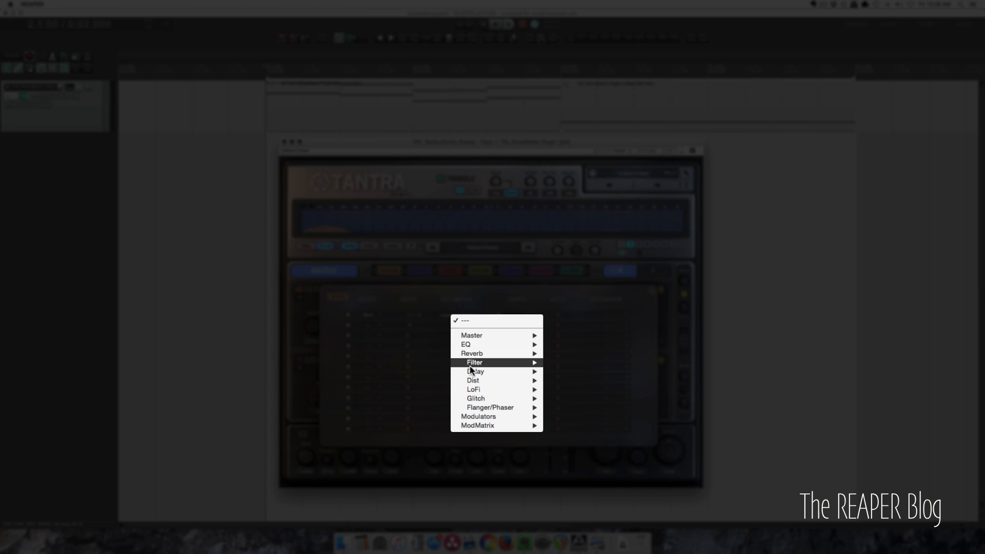
mouse_move(485, 439)
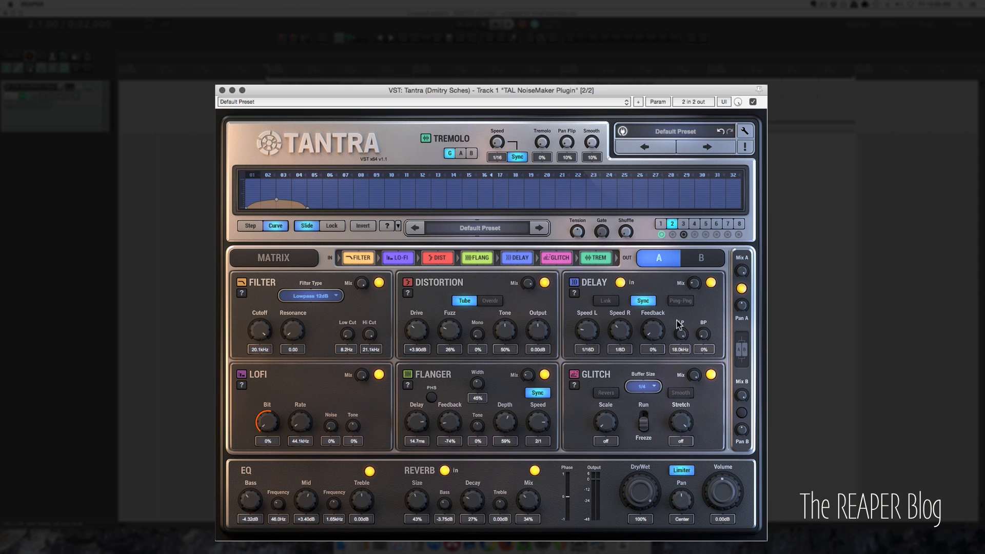
Check layer B's effect settings and chain, then return to layer A
click(699, 263)
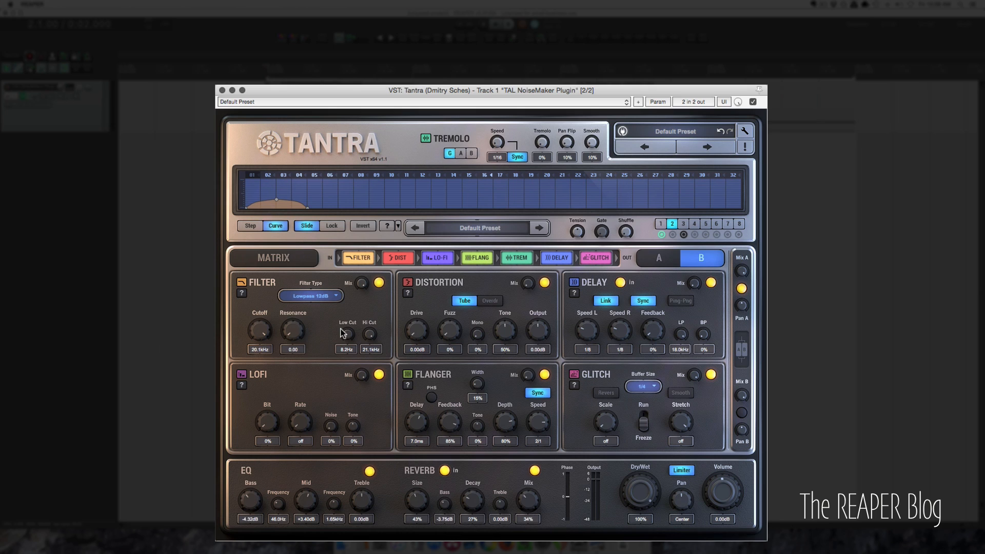
click(660, 260)
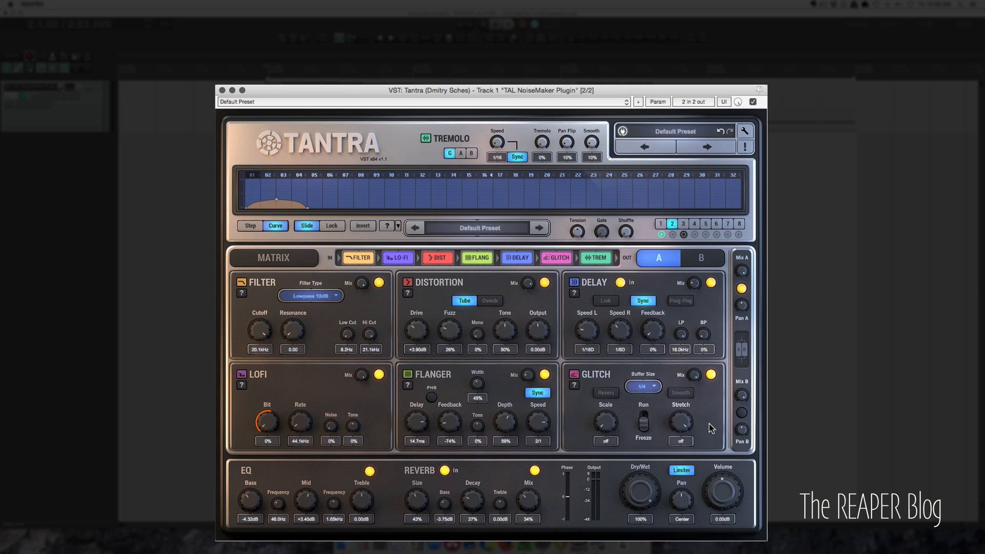
Load the "alarms" preset, play the track through it, and check its modulation matrix routing
click(670, 134)
mouse_move(642, 255)
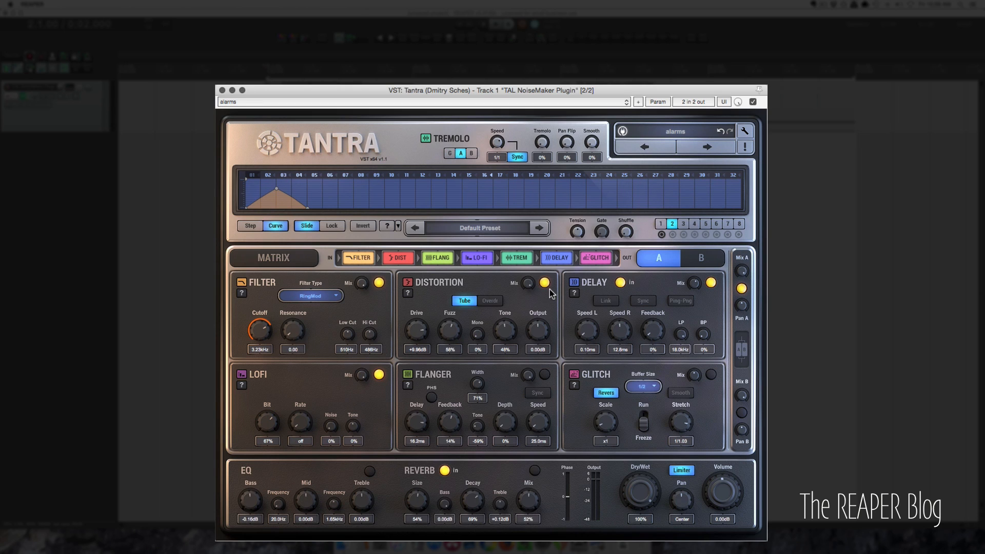
key(space)
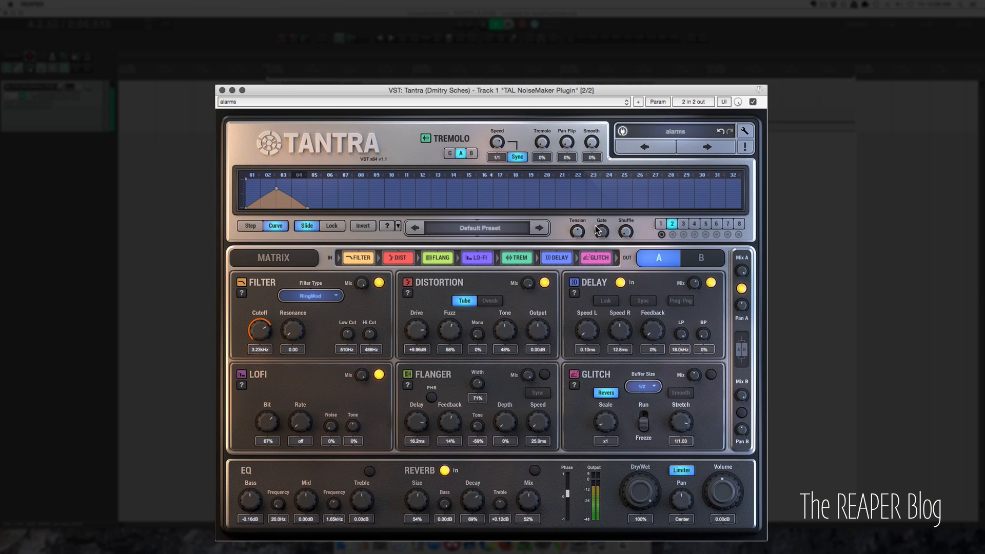
click(273, 258)
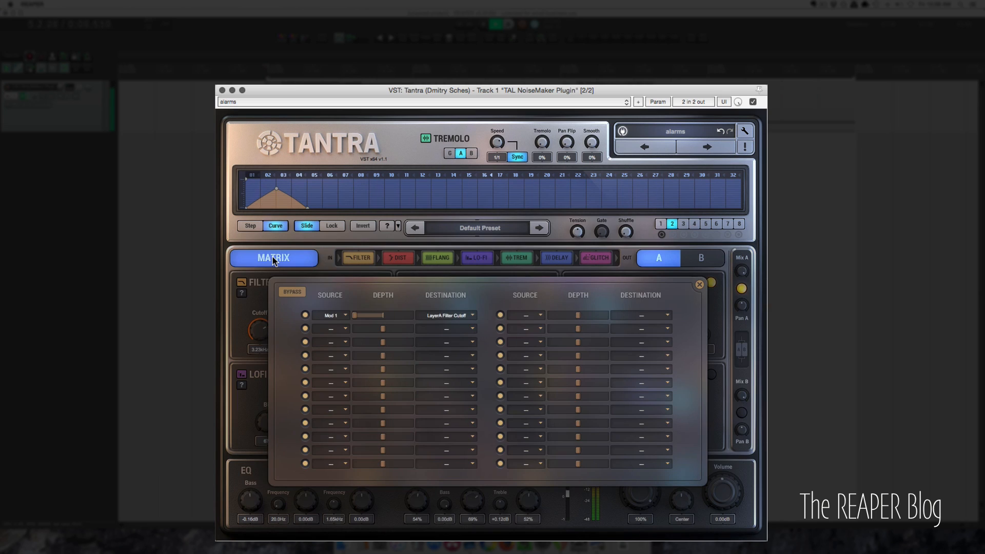
key(space)
click(265, 263)
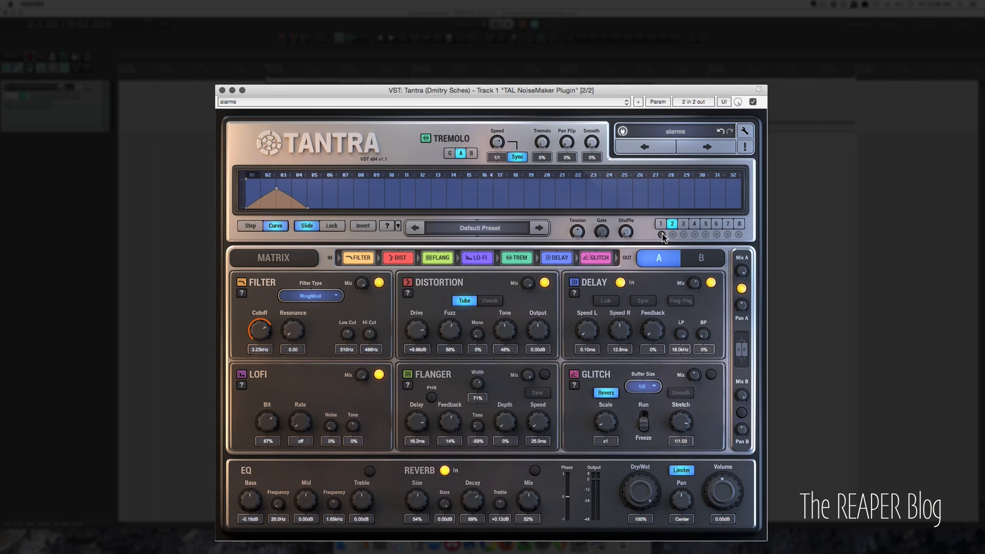
Audition the "bowbowuhwow" preset and examine its modulator 1 curve and modulation matrix
click(697, 149)
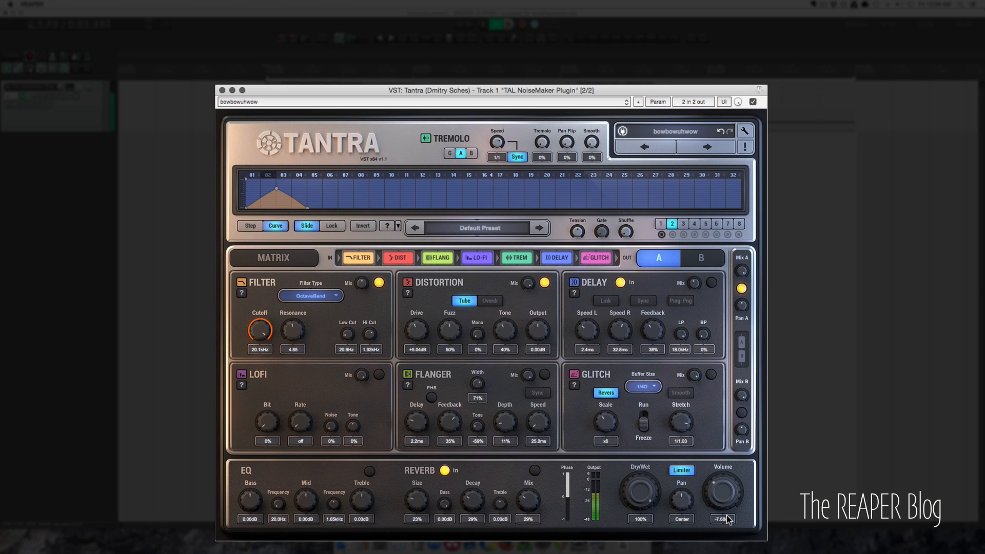
click(660, 224)
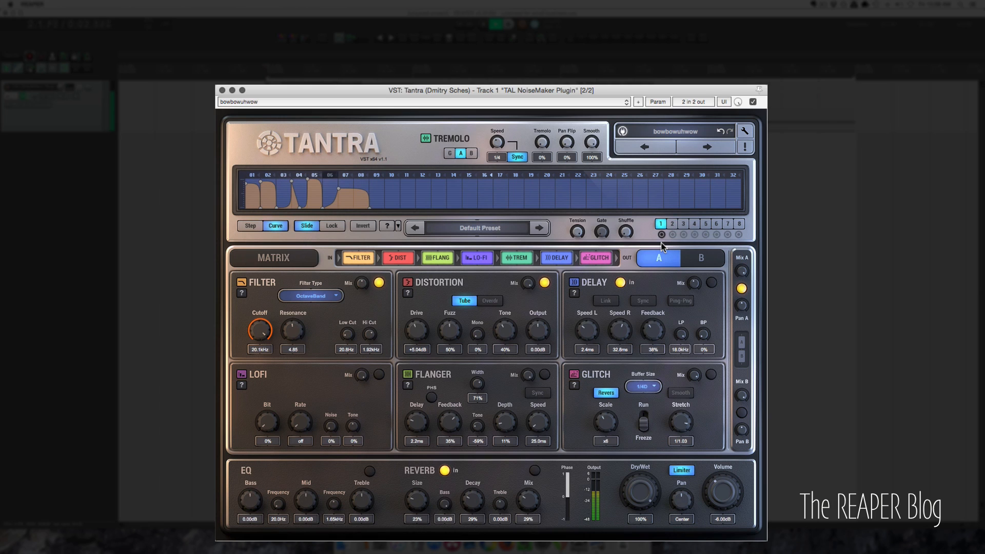
click(284, 261)
click(282, 261)
Audition the "drm crunched" preset and check which parameter its modulation matrix targets
click(701, 148)
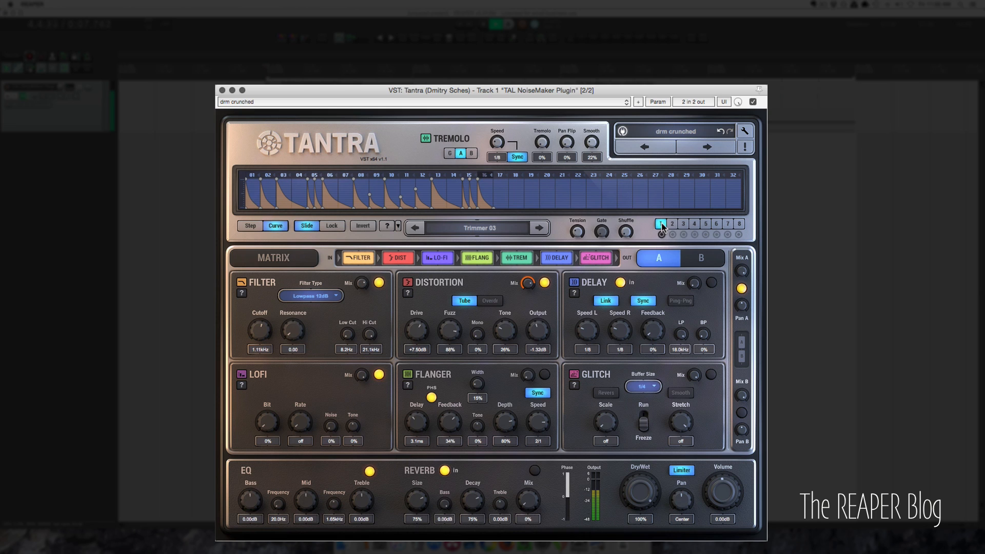
click(266, 257)
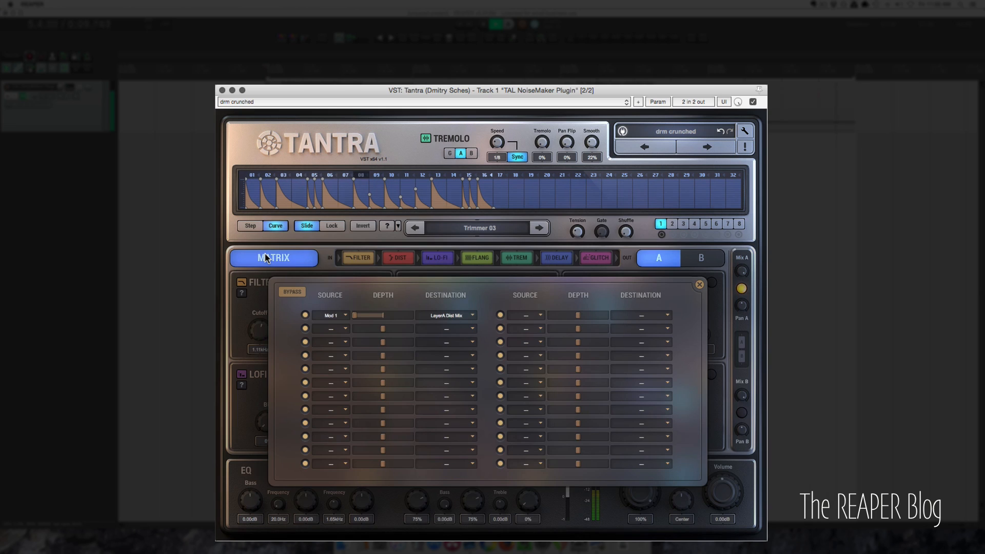
click(265, 255)
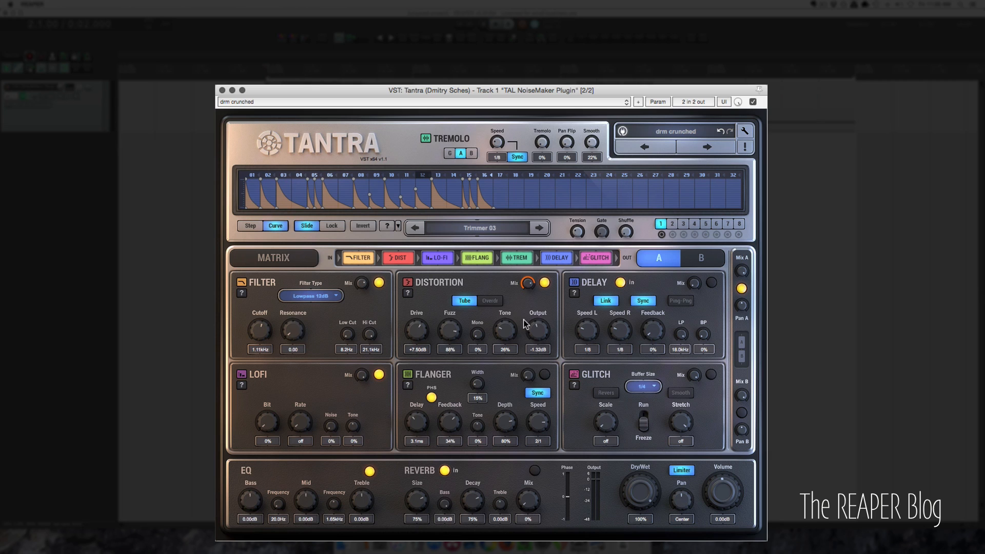
Audition the "high pulse" and "low pulse" presets, and check the modulation matrix of "low pulse"
mouse_move(662, 234)
click(693, 146)
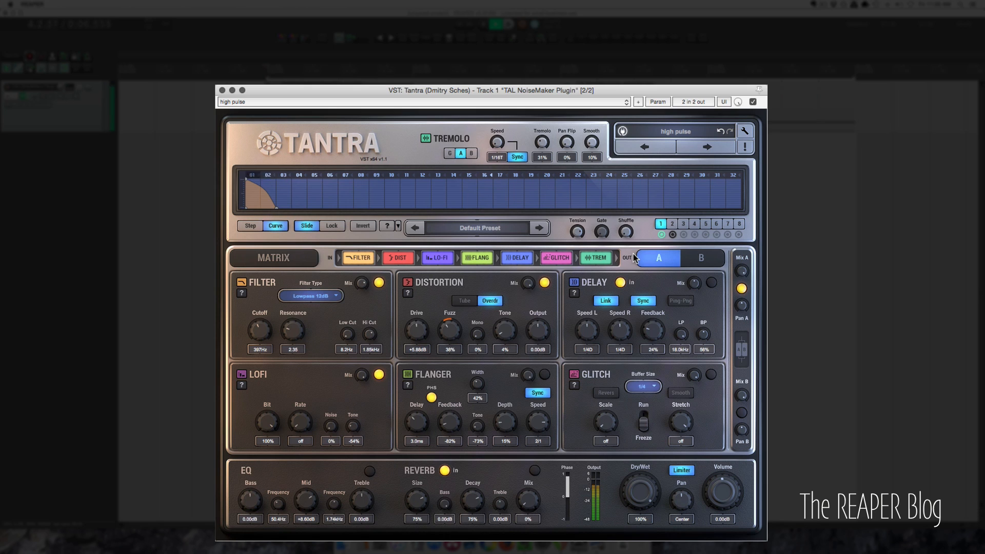
click(695, 149)
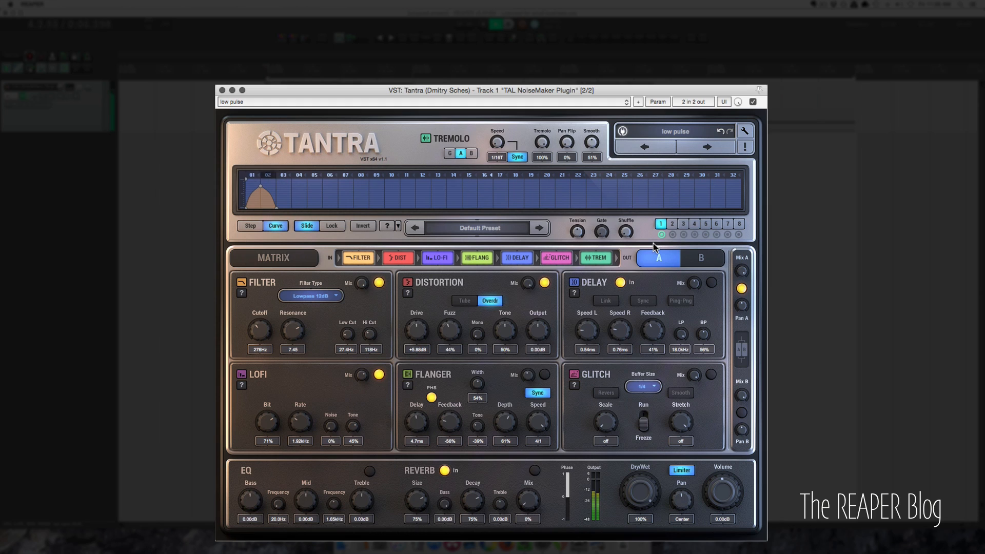
click(259, 263)
click(261, 261)
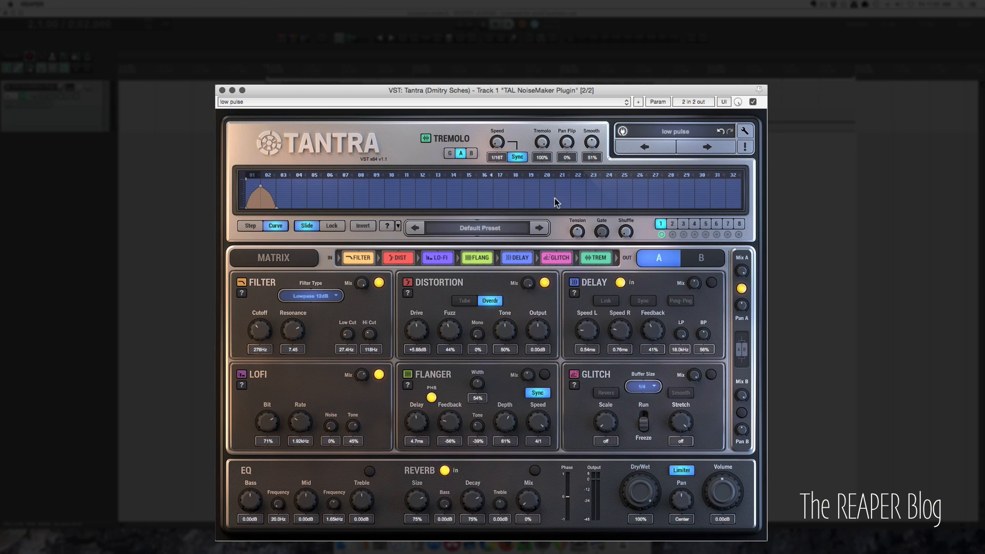
Audition the "untz" preset and check its modulation matrix
click(696, 150)
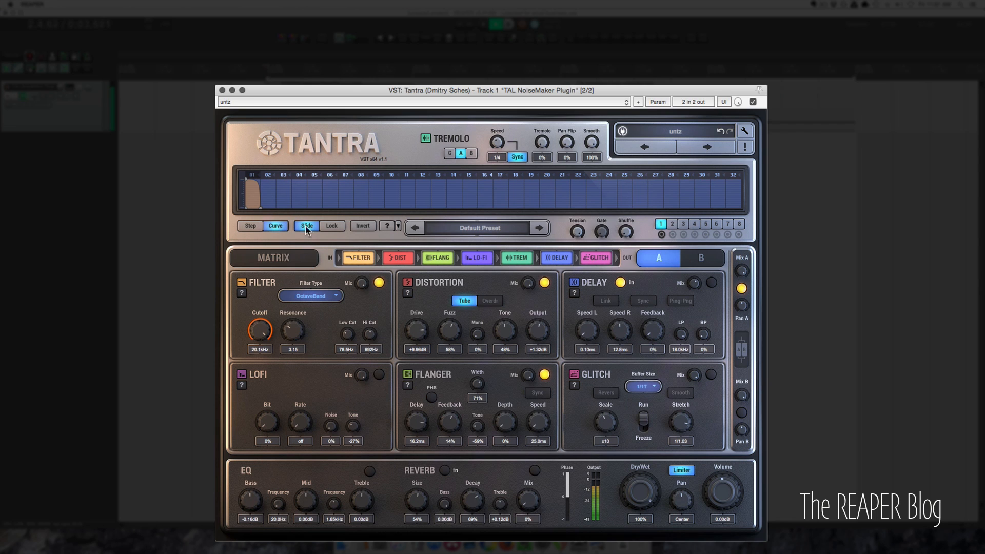
click(267, 261)
click(270, 258)
Compare the "wowowowuhuhuhuh" preset with "wowowowuhuhuhuh2", ending on the second one
click(706, 149)
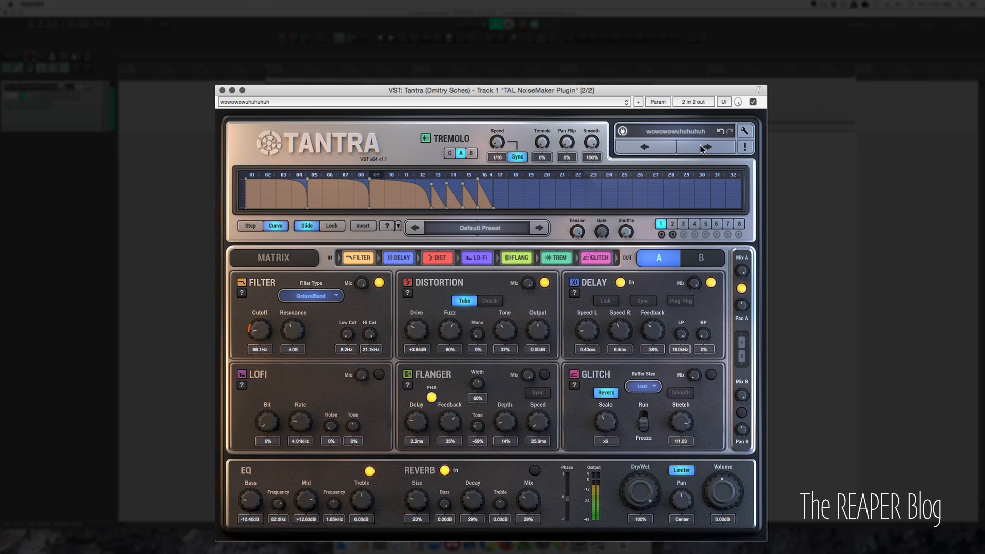
click(704, 147)
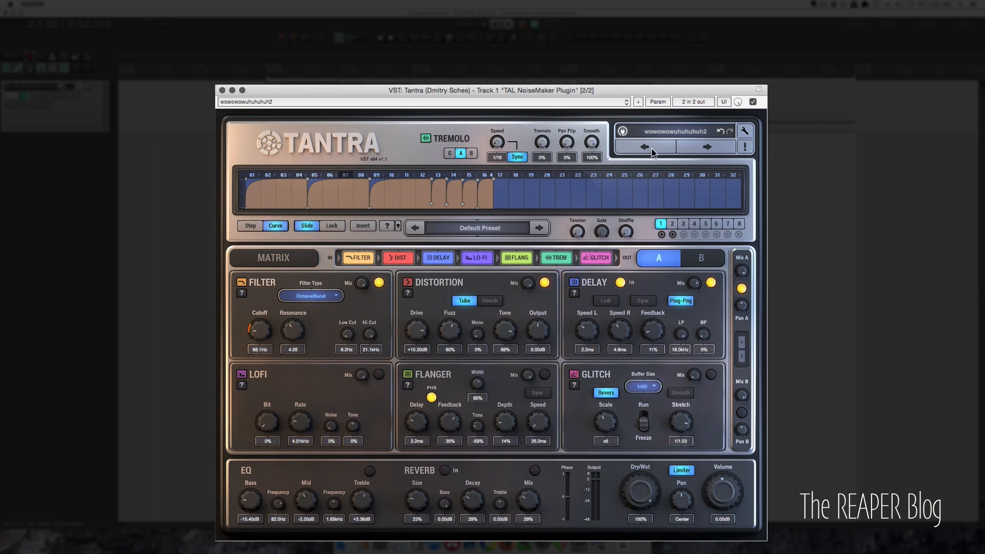
click(654, 153)
click(707, 146)
Try reshaping modulator 1's curve by changing its tension, inverting it and changing the tension in the opposite direction
drag(577, 237, 568, 125)
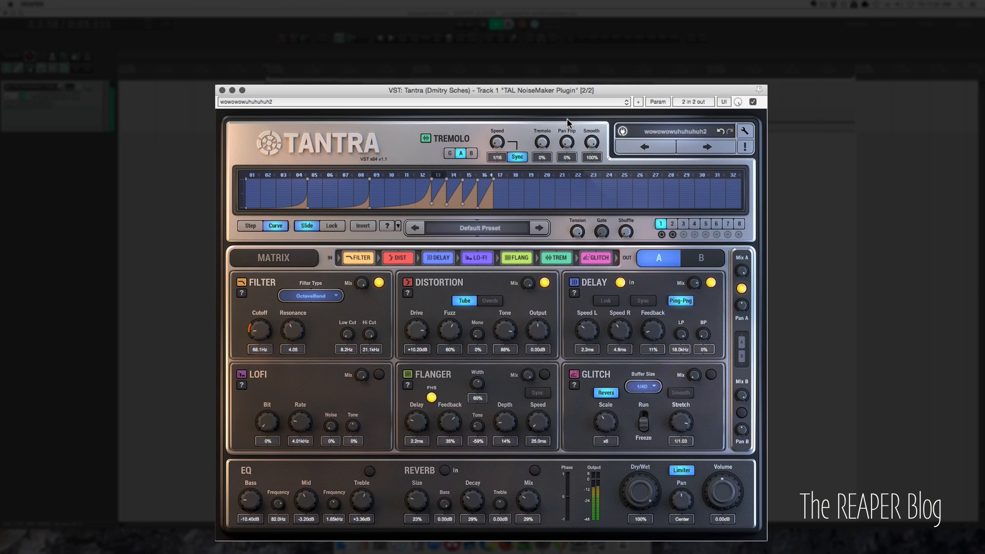
mouse_move(568, 123)
mouse_down()
mouse_move(573, 216)
mouse_move(575, 125)
mouse_up()
click(364, 226)
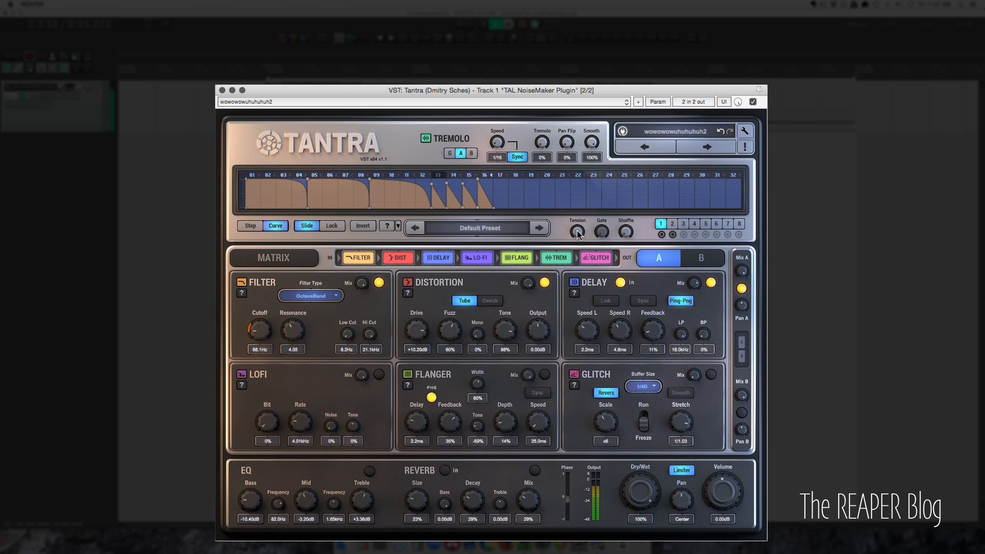
drag(578, 231, 584, 275)
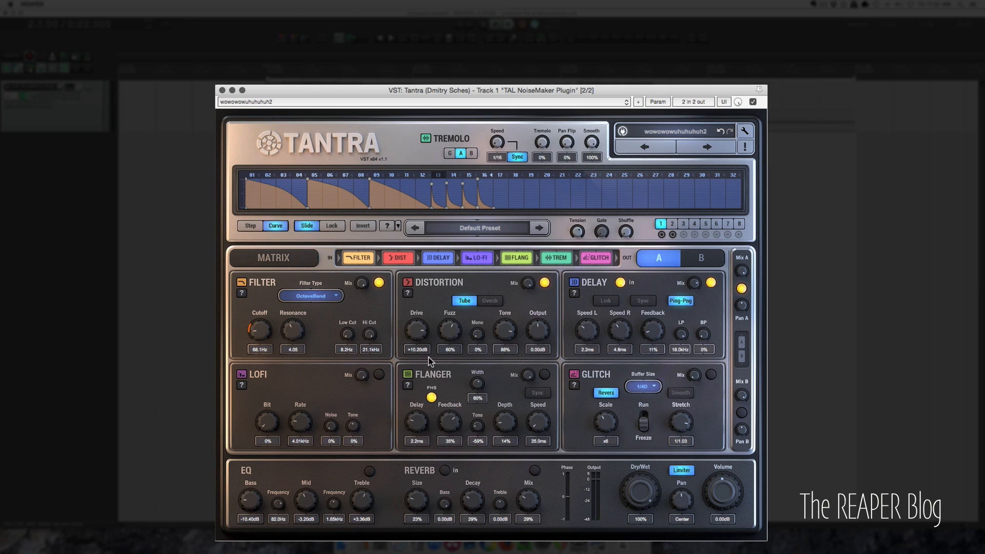
Load the factory preset "DIST Dark Tech" and audition it
click(655, 148)
click(655, 153)
click(633, 133)
mouse_move(637, 234)
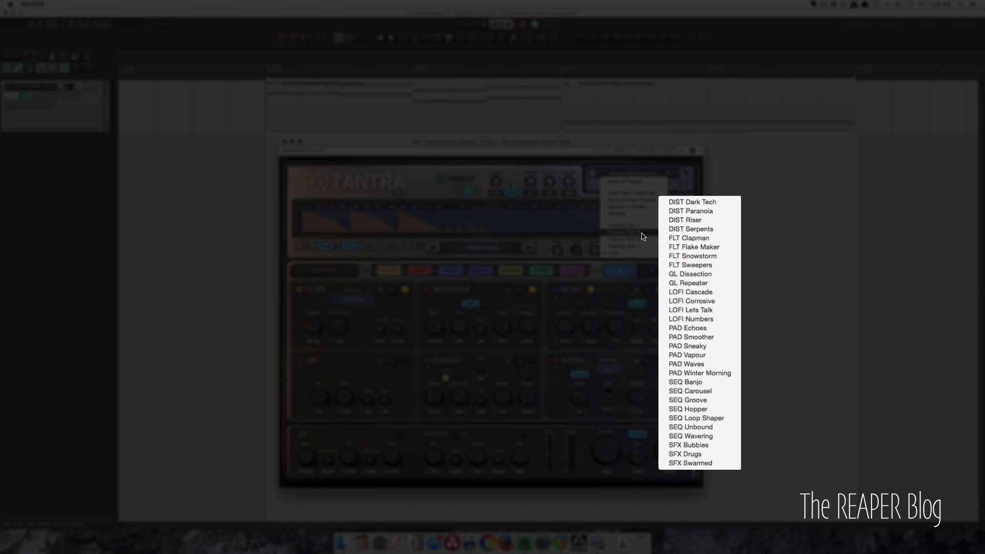
click(673, 202)
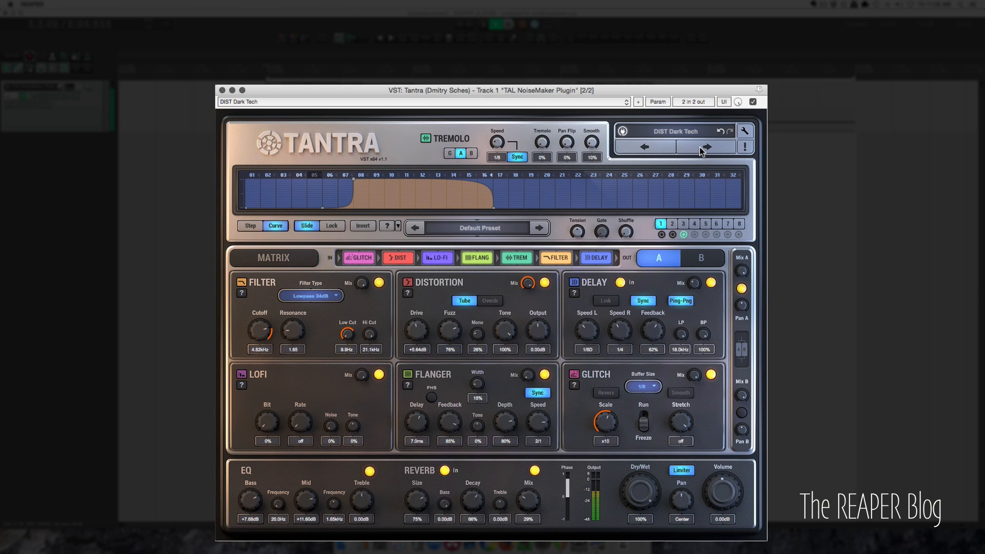
Load the factory preset "GL Terminal" and audition it
click(676, 132)
mouse_move(688, 206)
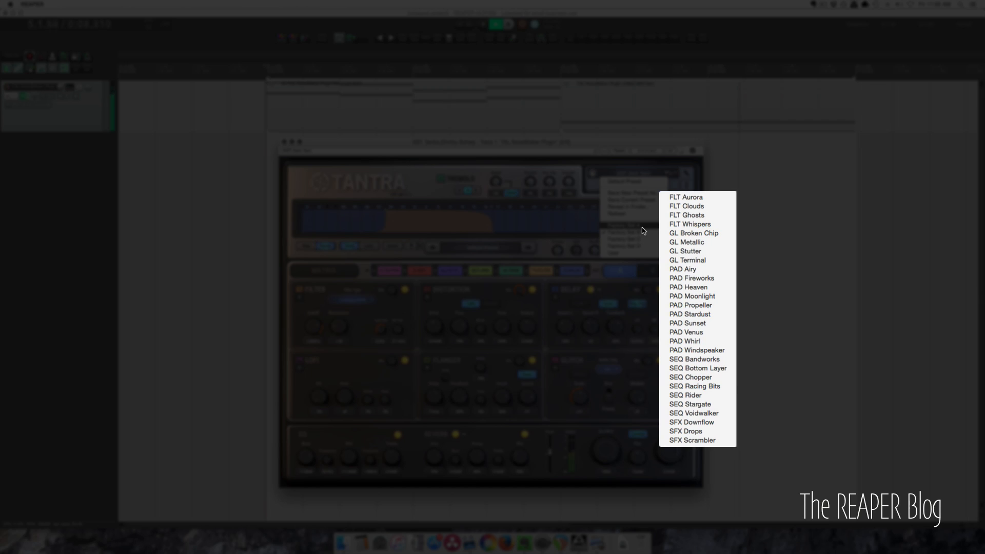
click(687, 260)
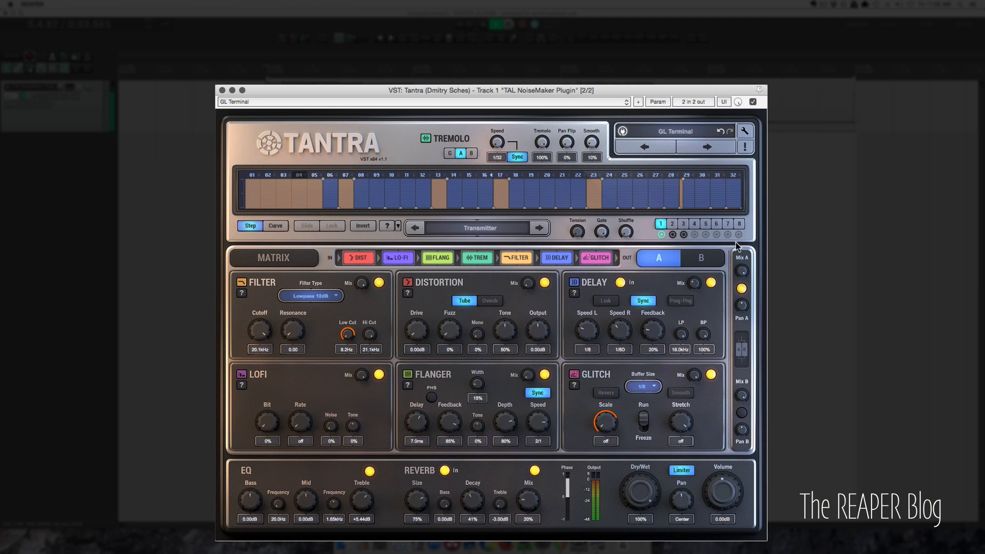
Load the factory preset "DIST Infector", audition it, and move on to "DIST Noise Maker"
click(675, 131)
mouse_move(645, 244)
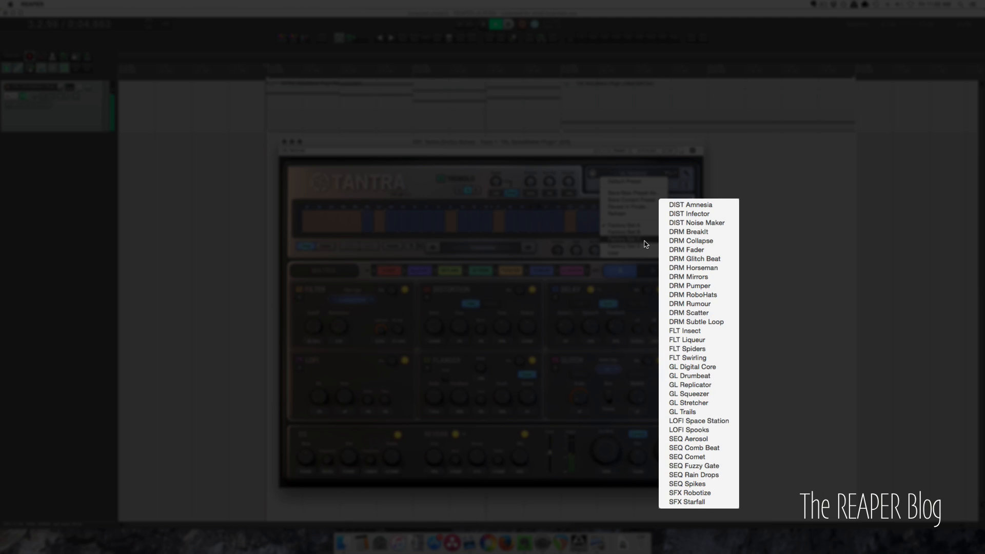
click(689, 213)
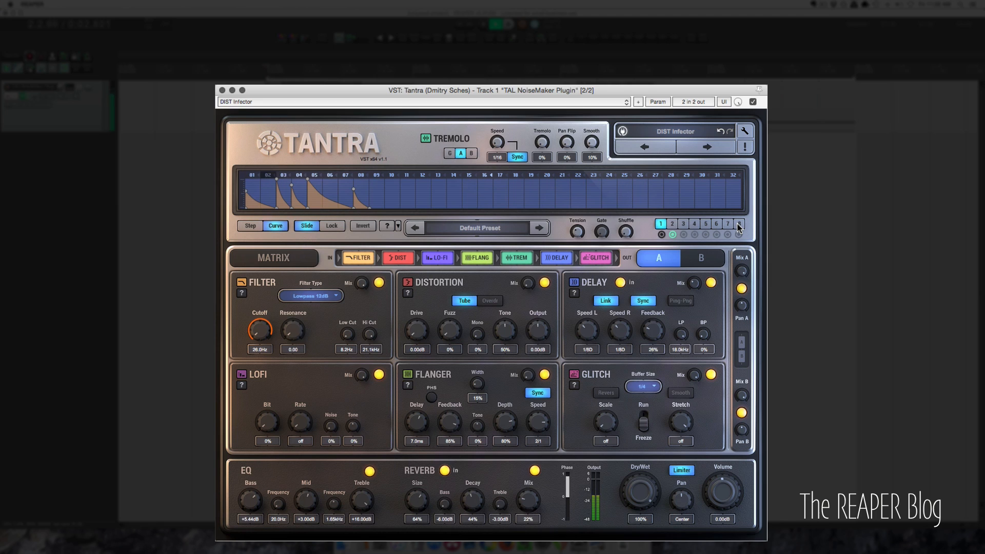
click(709, 149)
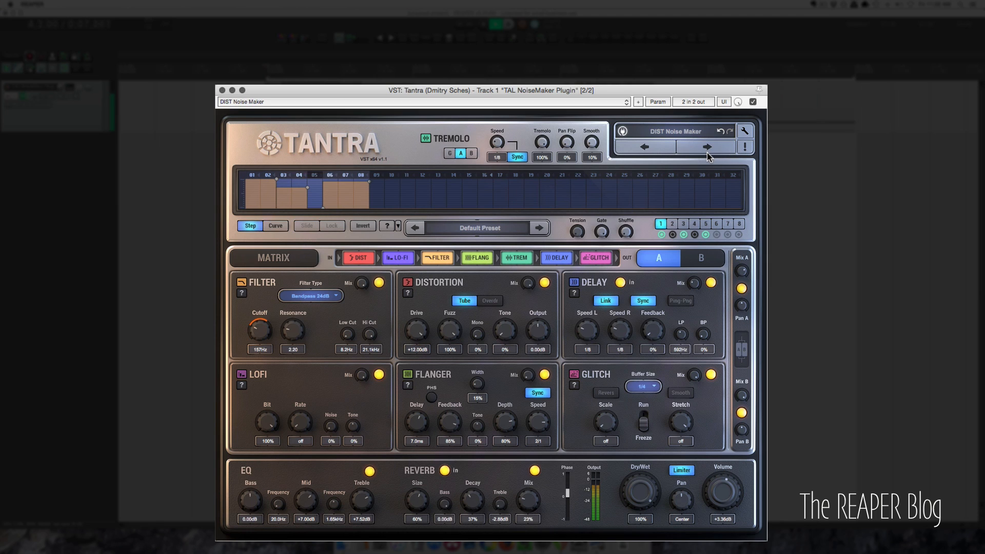